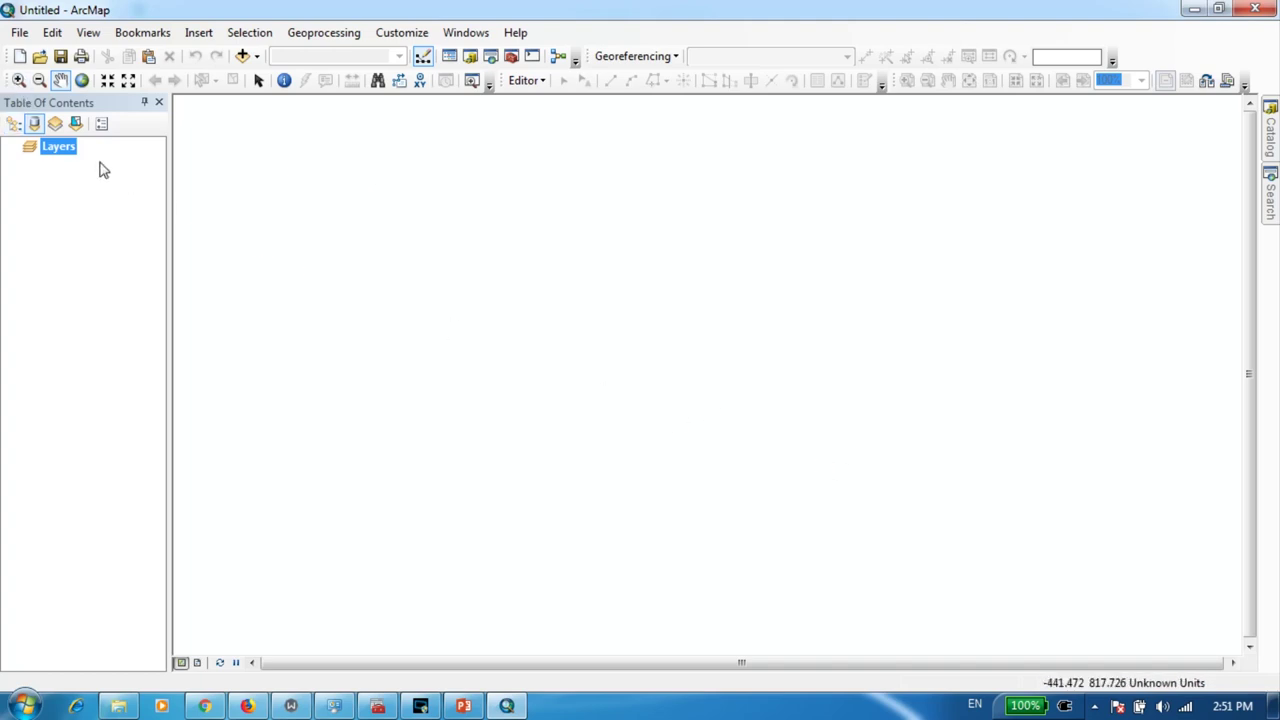
- Set the data frame's coordinate system to WGS 1984 Web Mercator (auxiliary sphere)
right_click(51, 151)
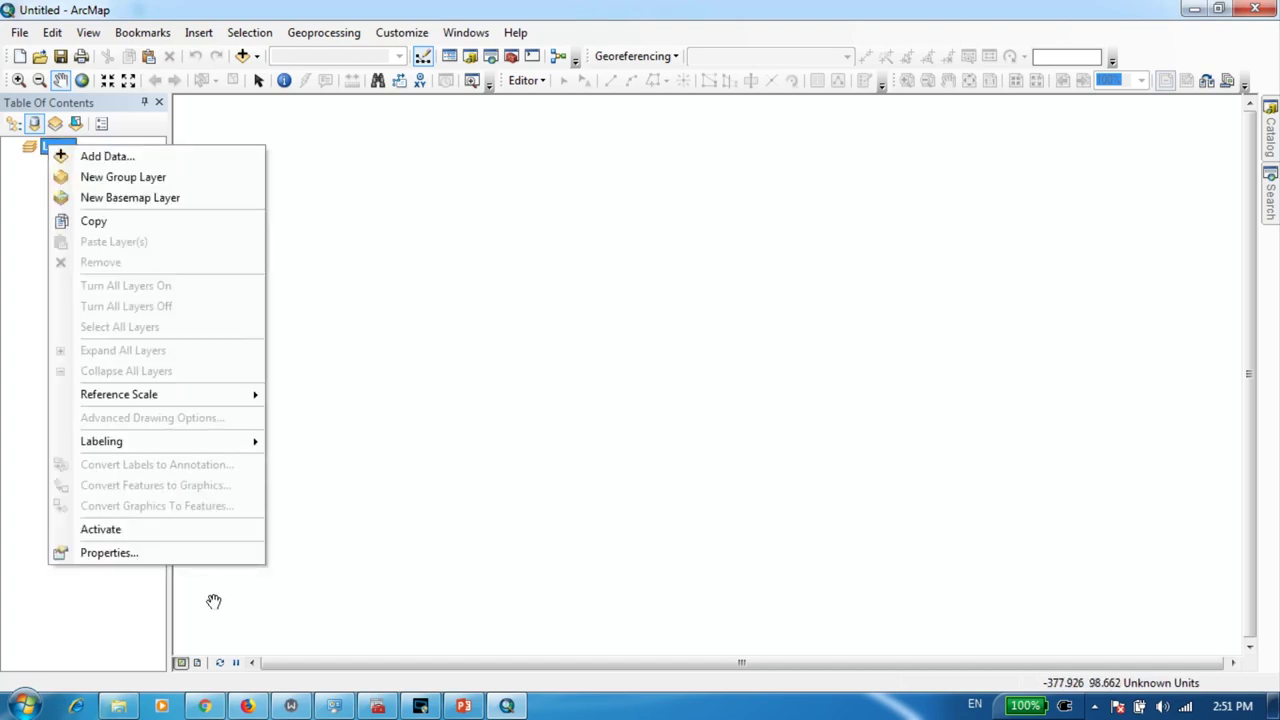
left_click(143, 562)
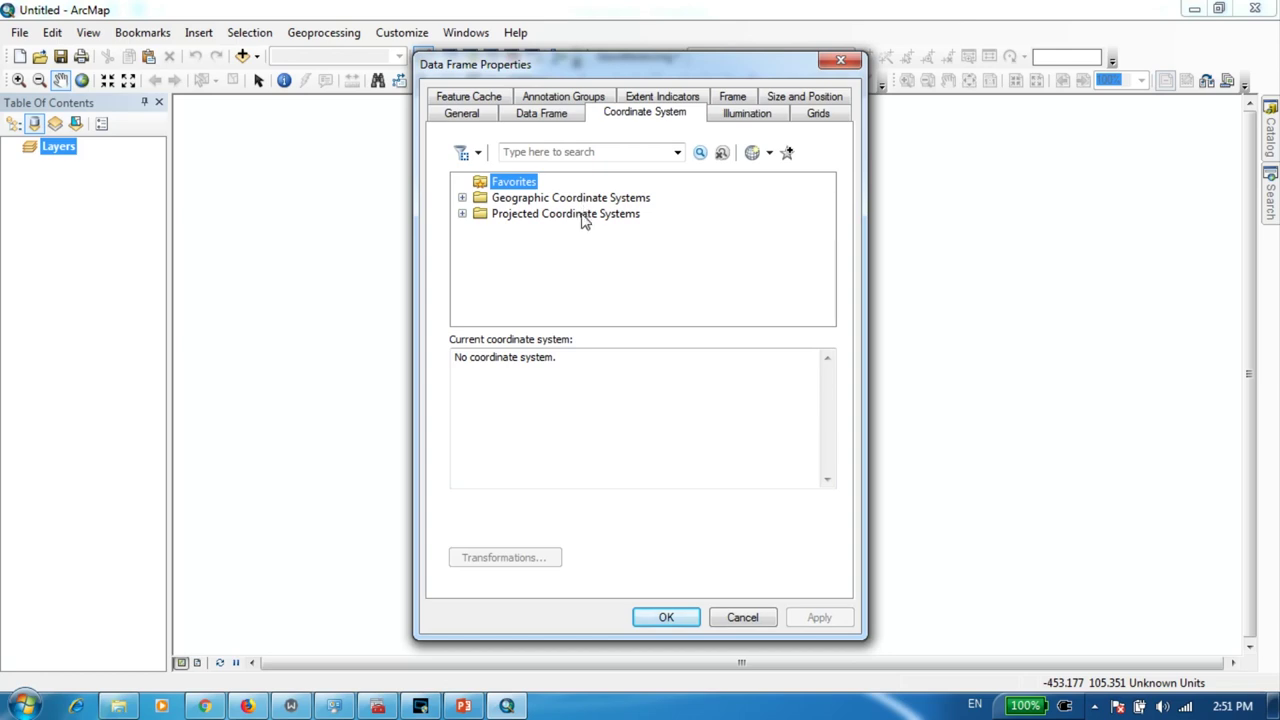
left_click(576, 151)
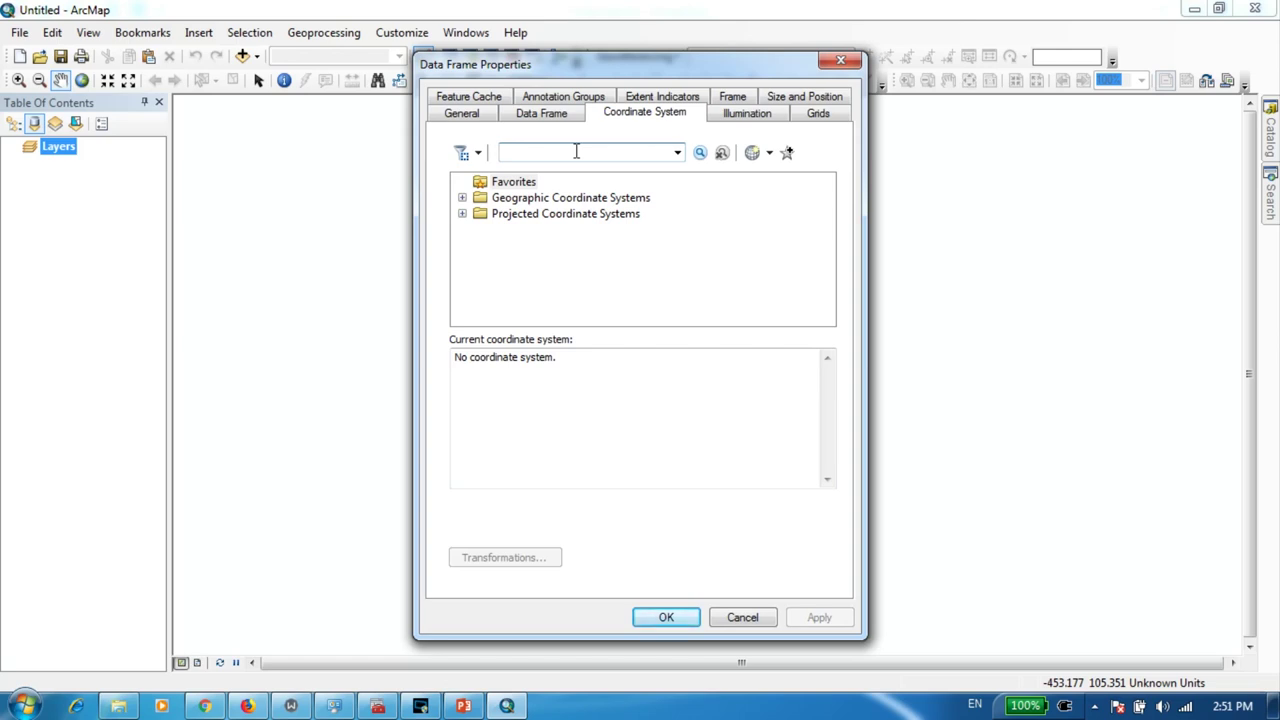
type("web mercator")
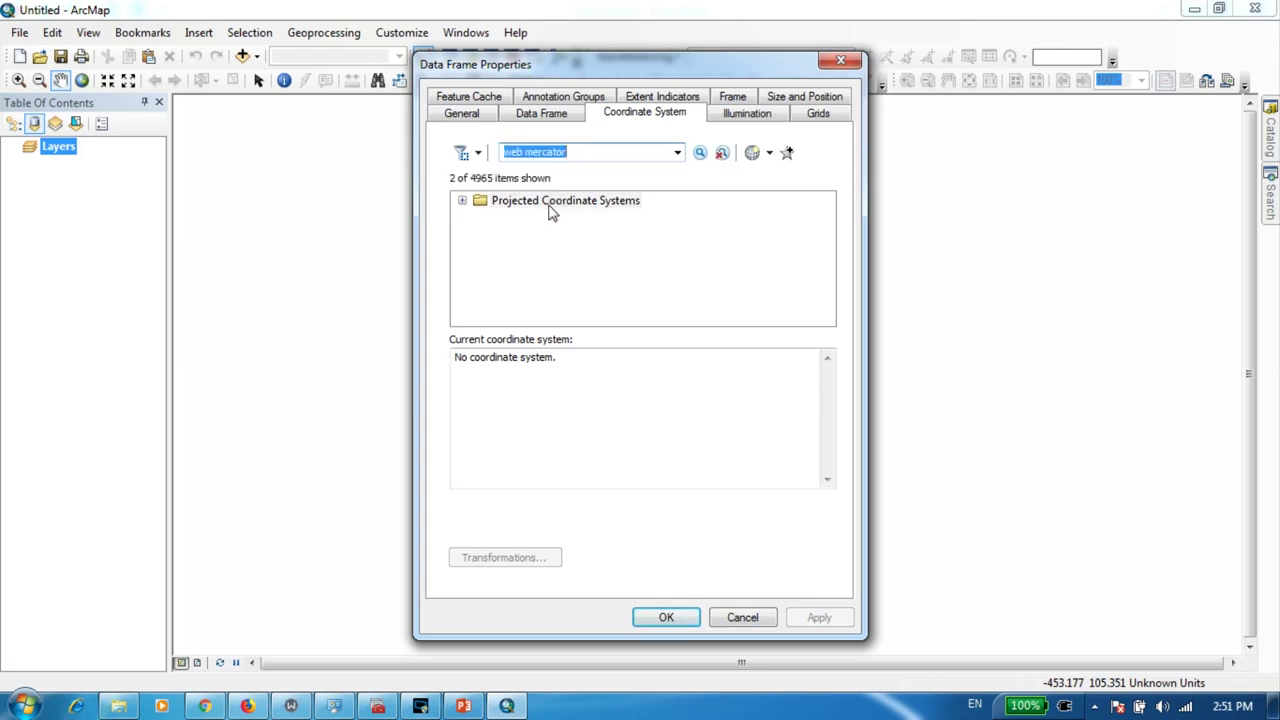
double_click(537, 204)
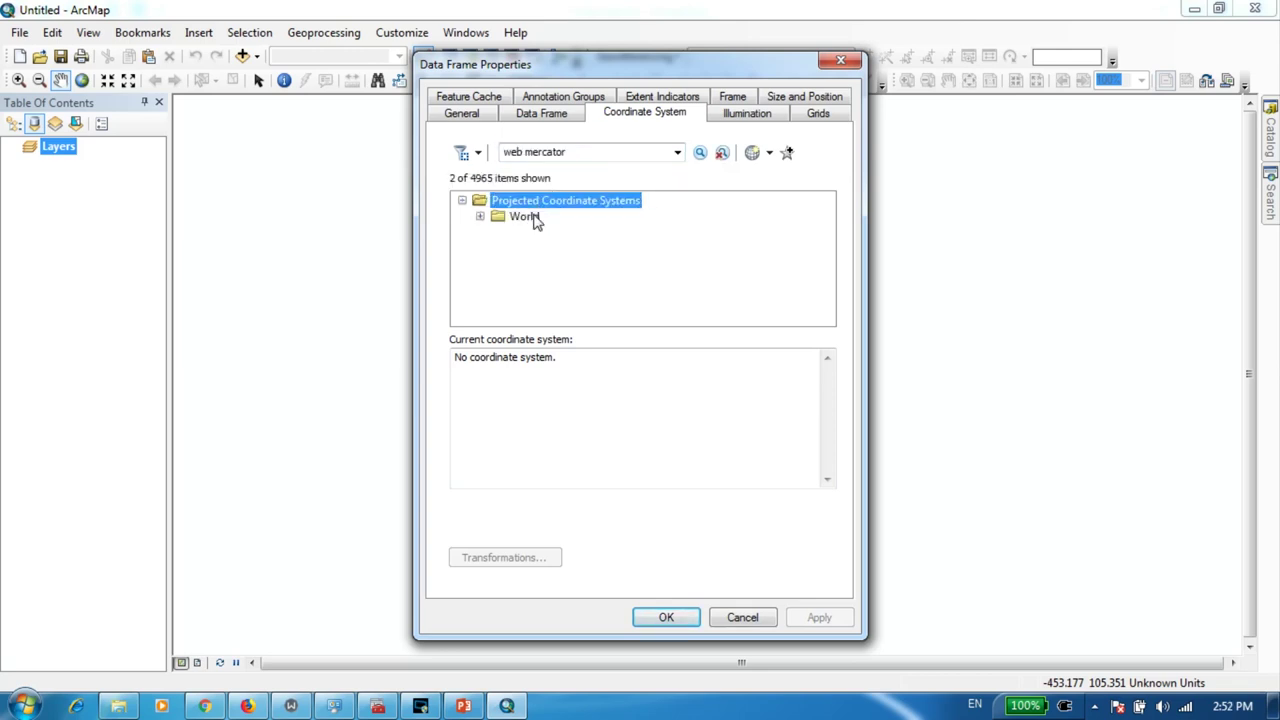
double_click(535, 218)
left_click(567, 250)
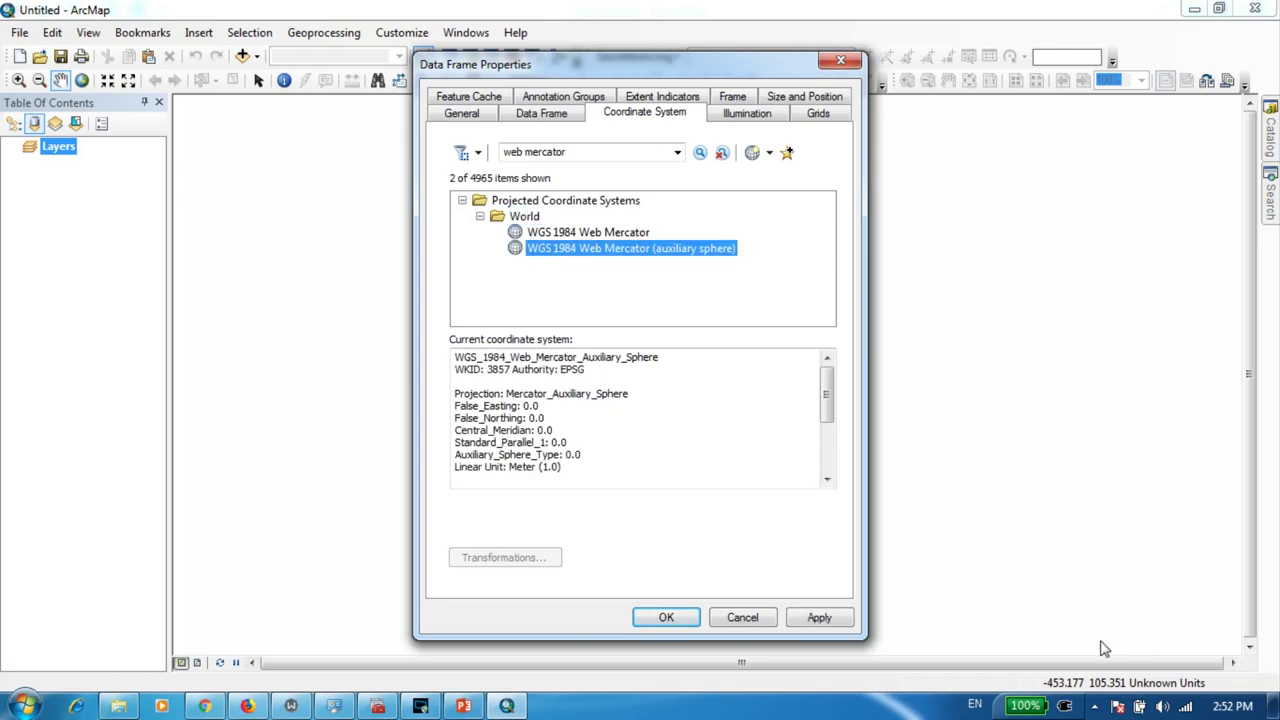
left_click(818, 618)
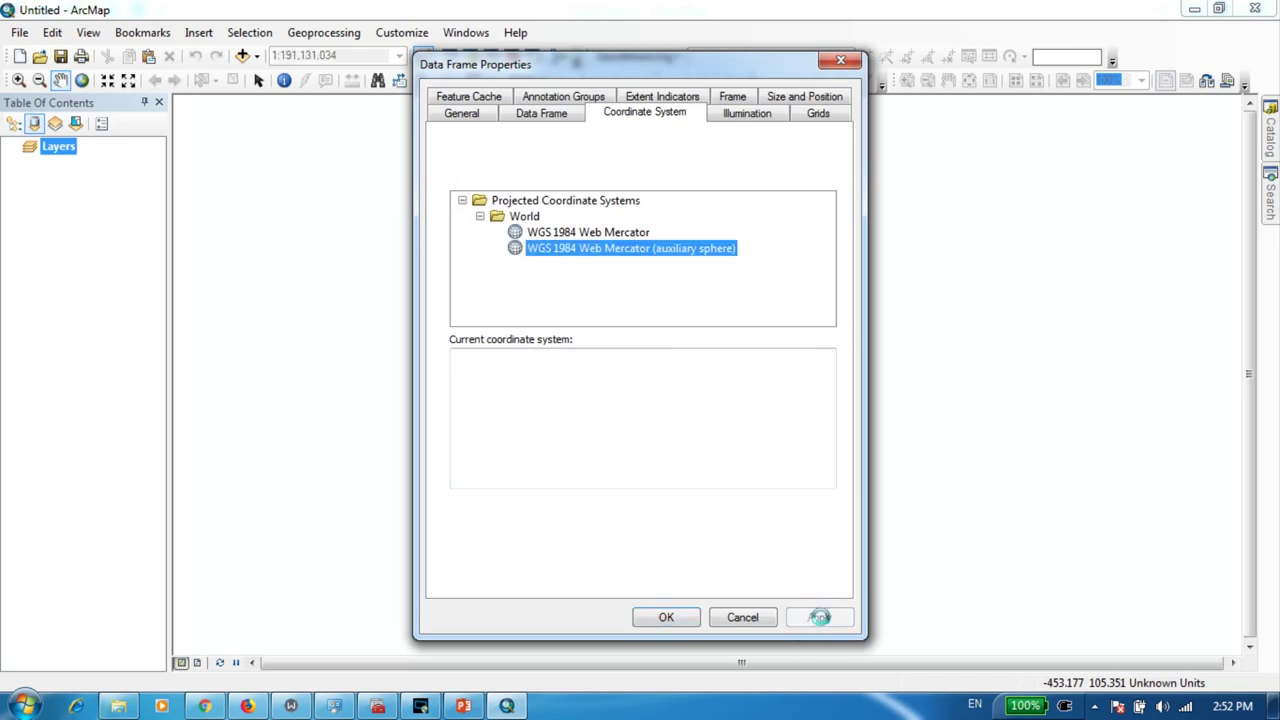
left_click(667, 618)
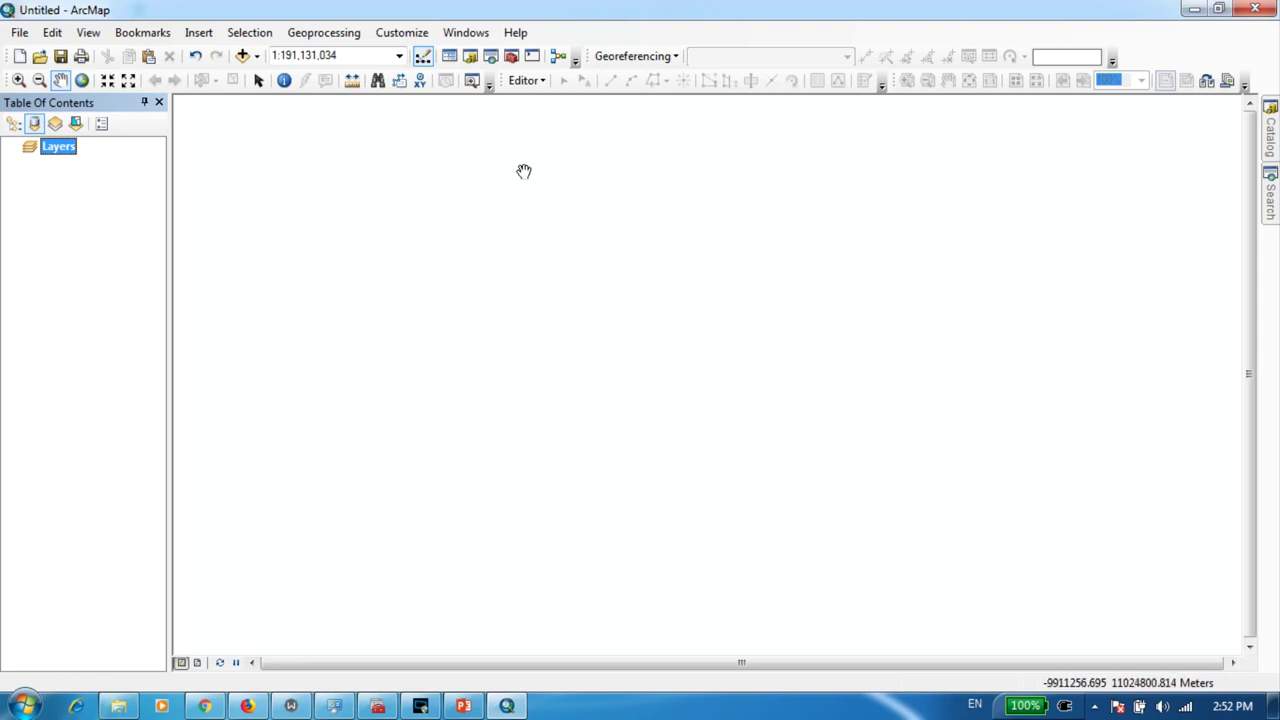
- Browse the catalog to the Belgium folder inside D:\ArcGIS Tutorial\Georeferencing Tutorial
left_click(470, 56)
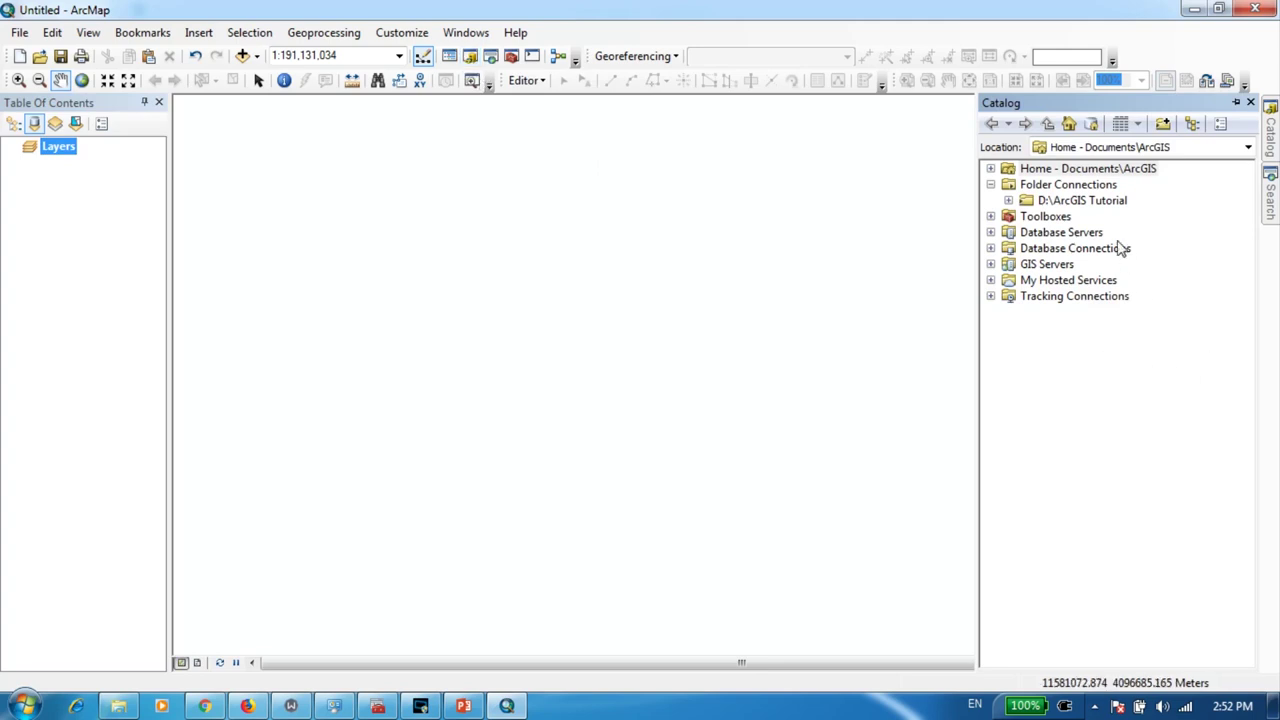
left_click(1106, 201)
double_click(1104, 201)
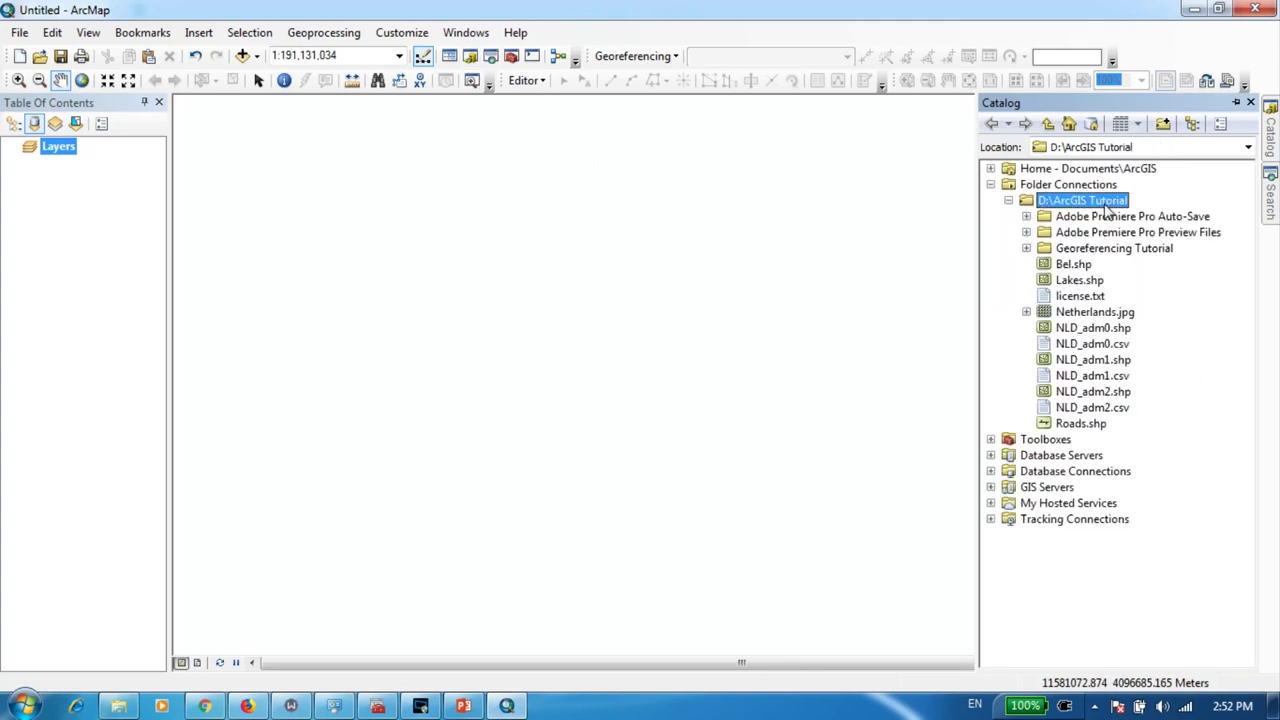
double_click(1120, 250)
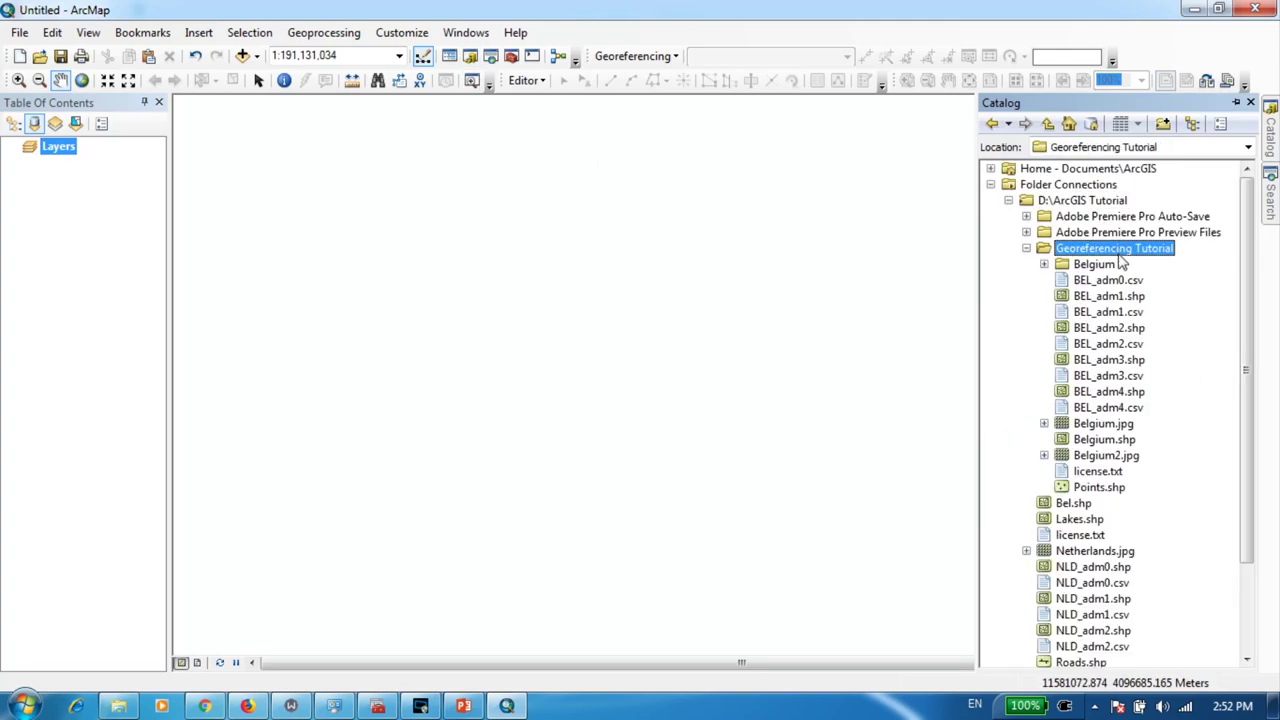
double_click(1100, 264)
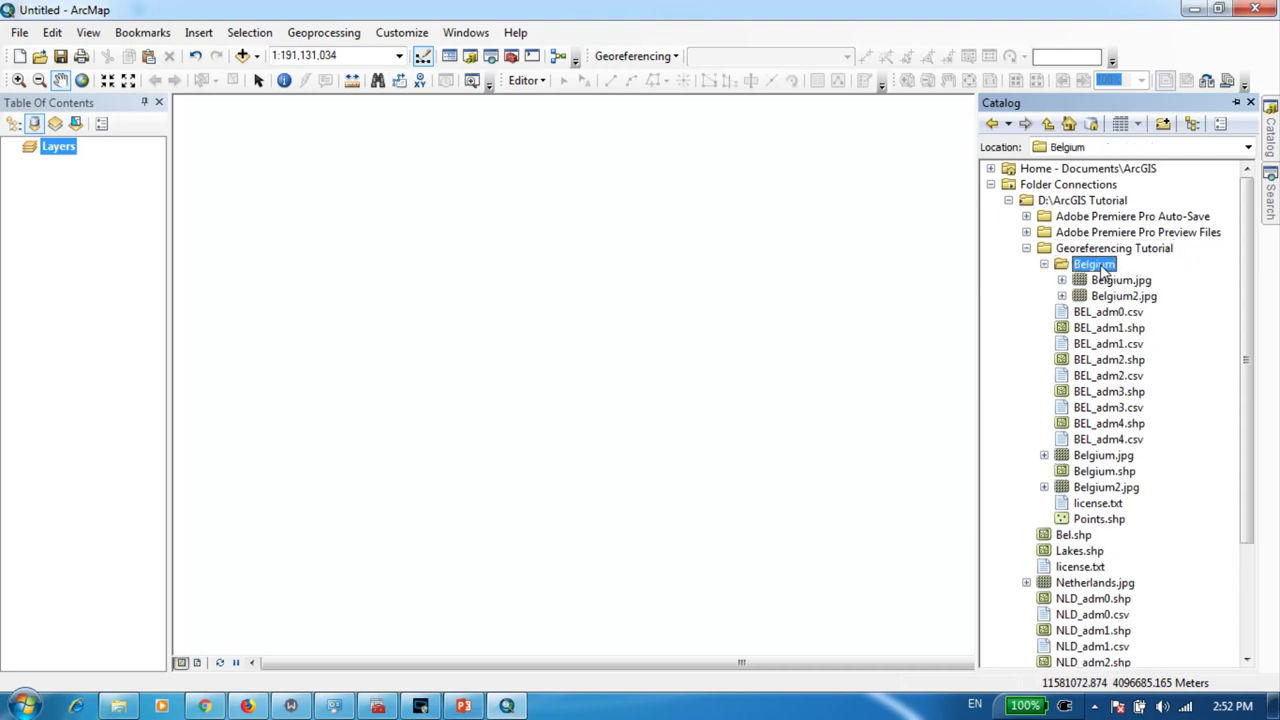
- Add Belgium.jpg from the Belgium folder to the map and dismiss the unknown spatial reference warning
left_click(1127, 284)
left_click(1130, 297)
left_click(1131, 282)
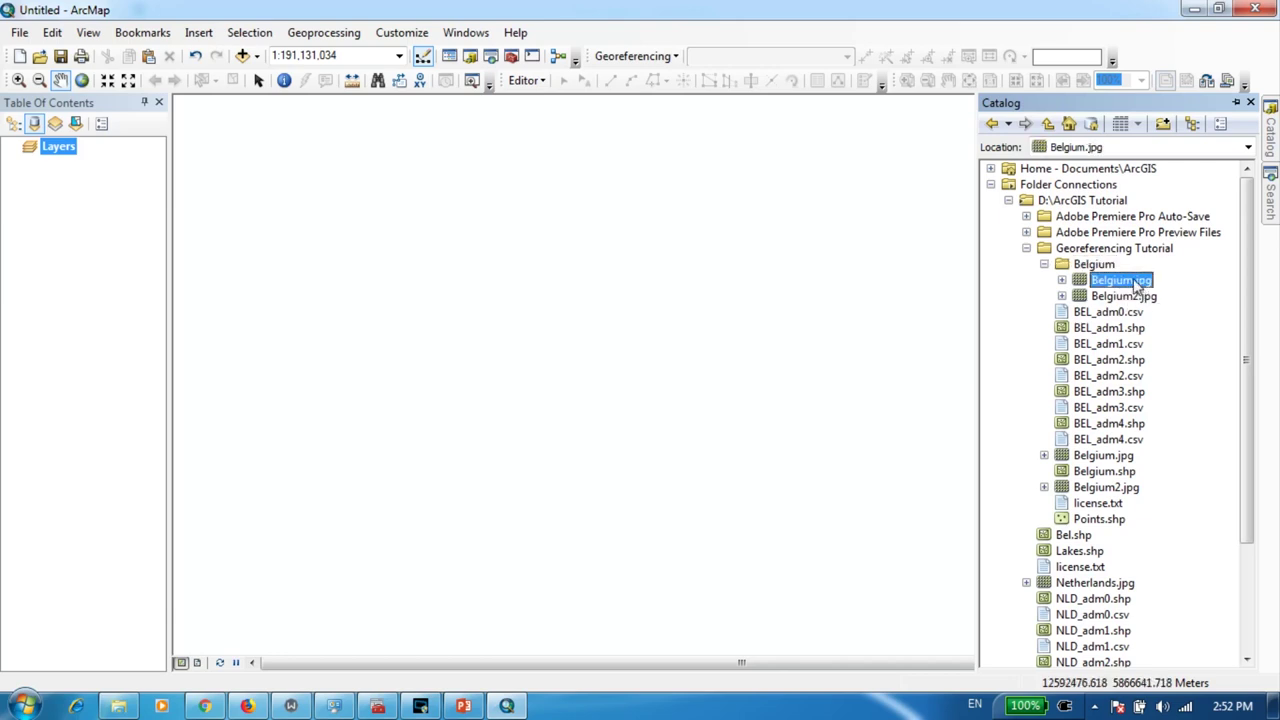
left_click(1140, 300)
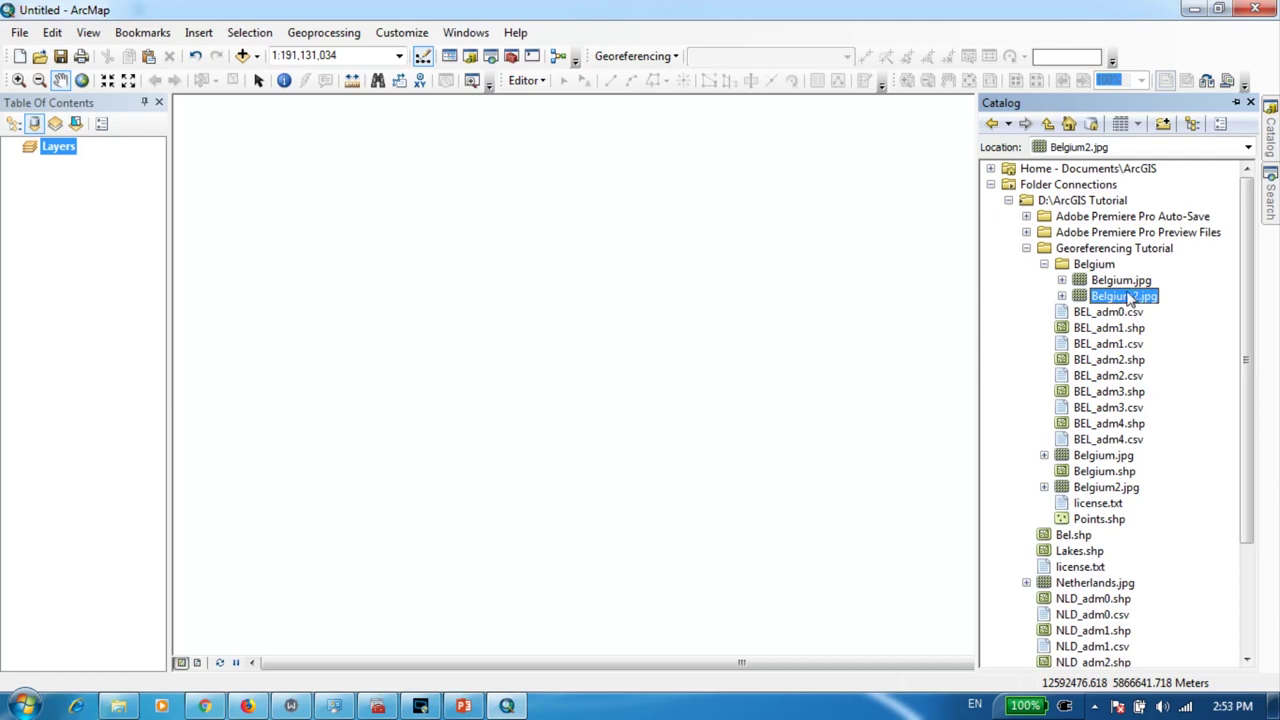
left_click(1130, 283)
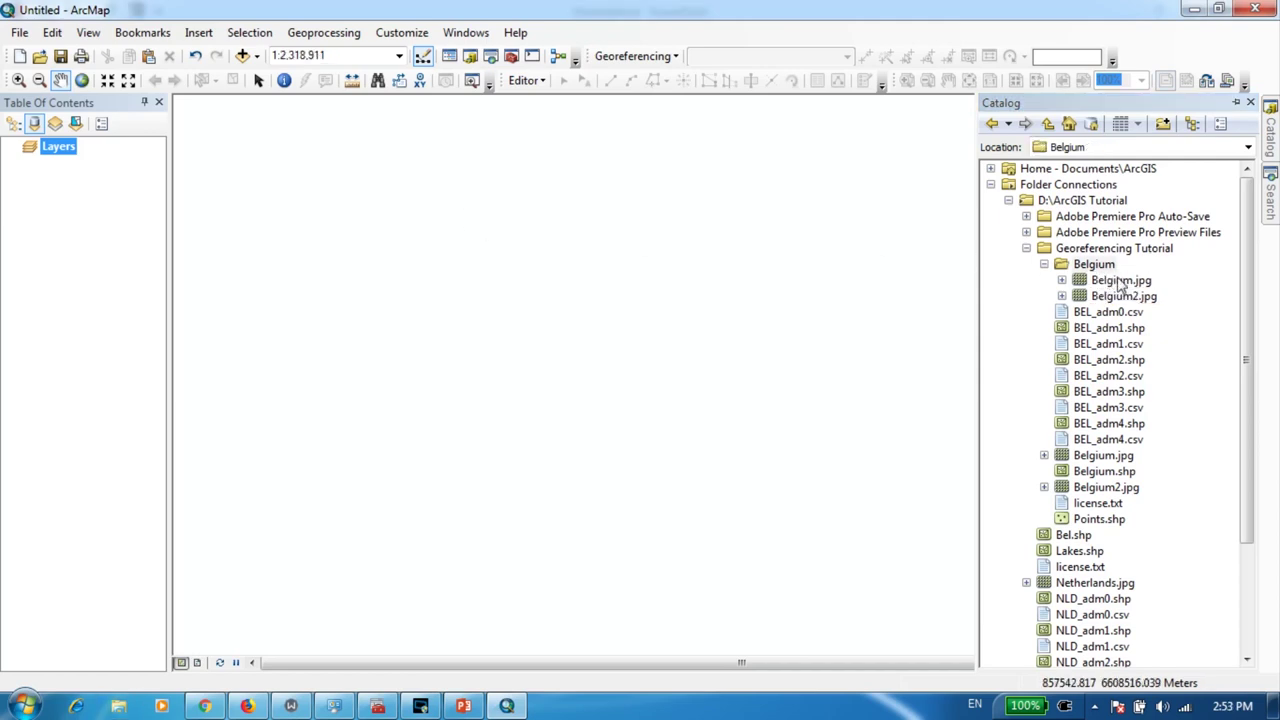
left_click(1122, 284)
left_click_drag(1122, 287, 135, 249)
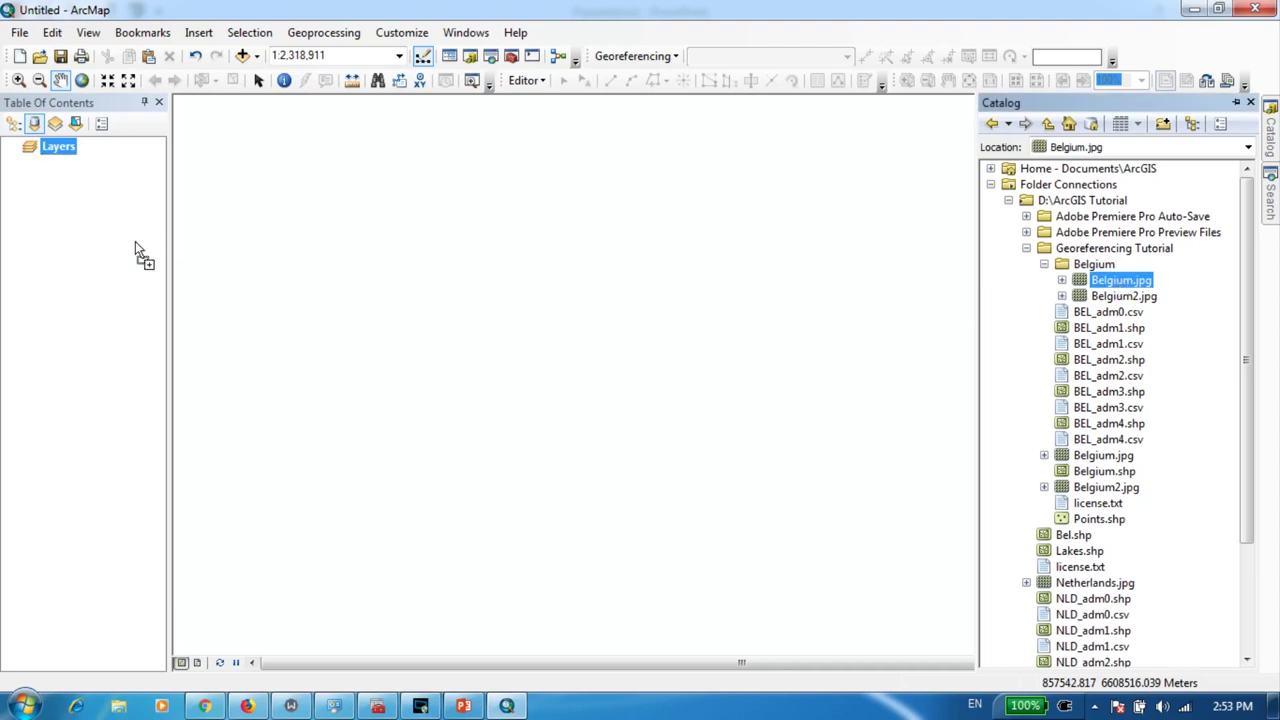
left_click(627, 328)
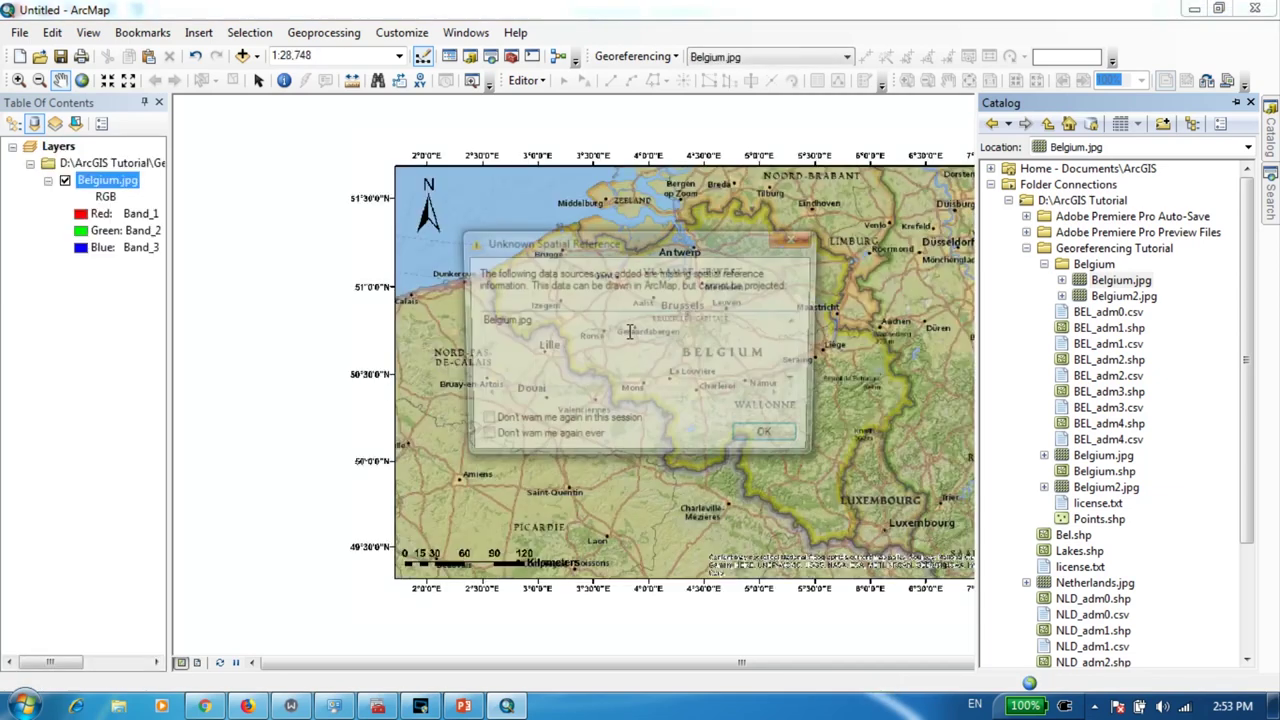
left_click_drag(700, 260, 560, 259)
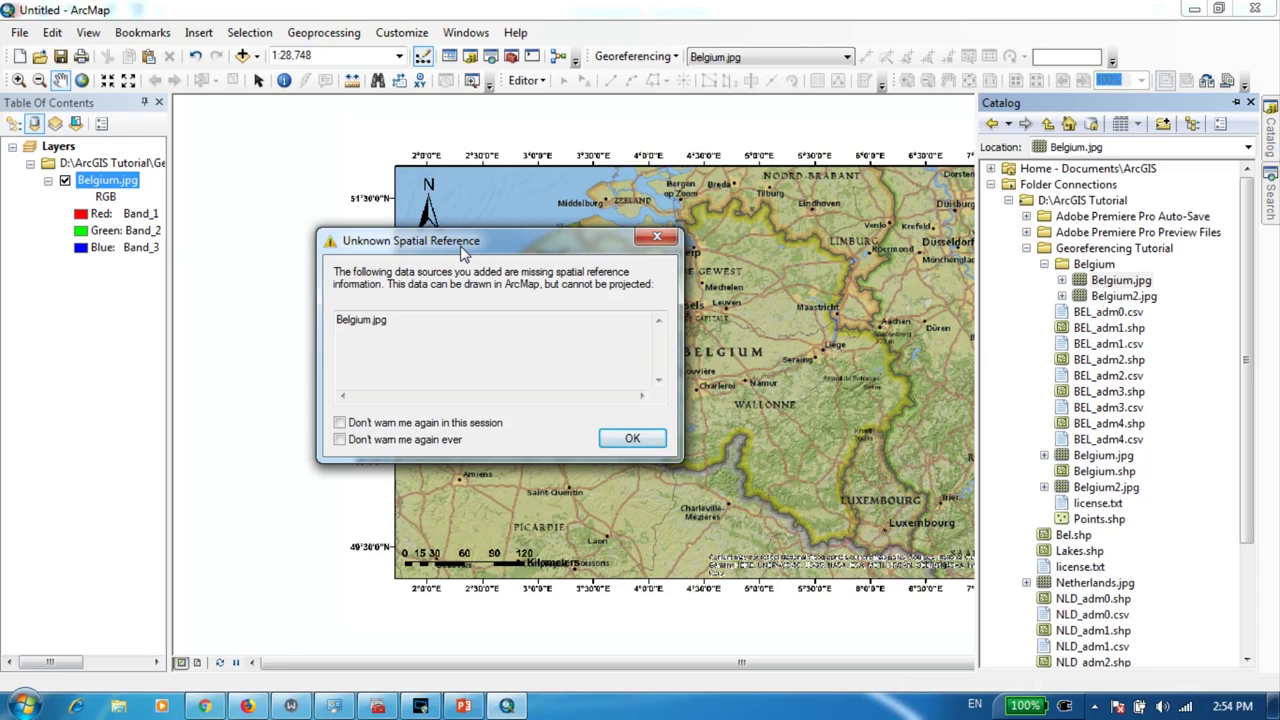
key("Return")
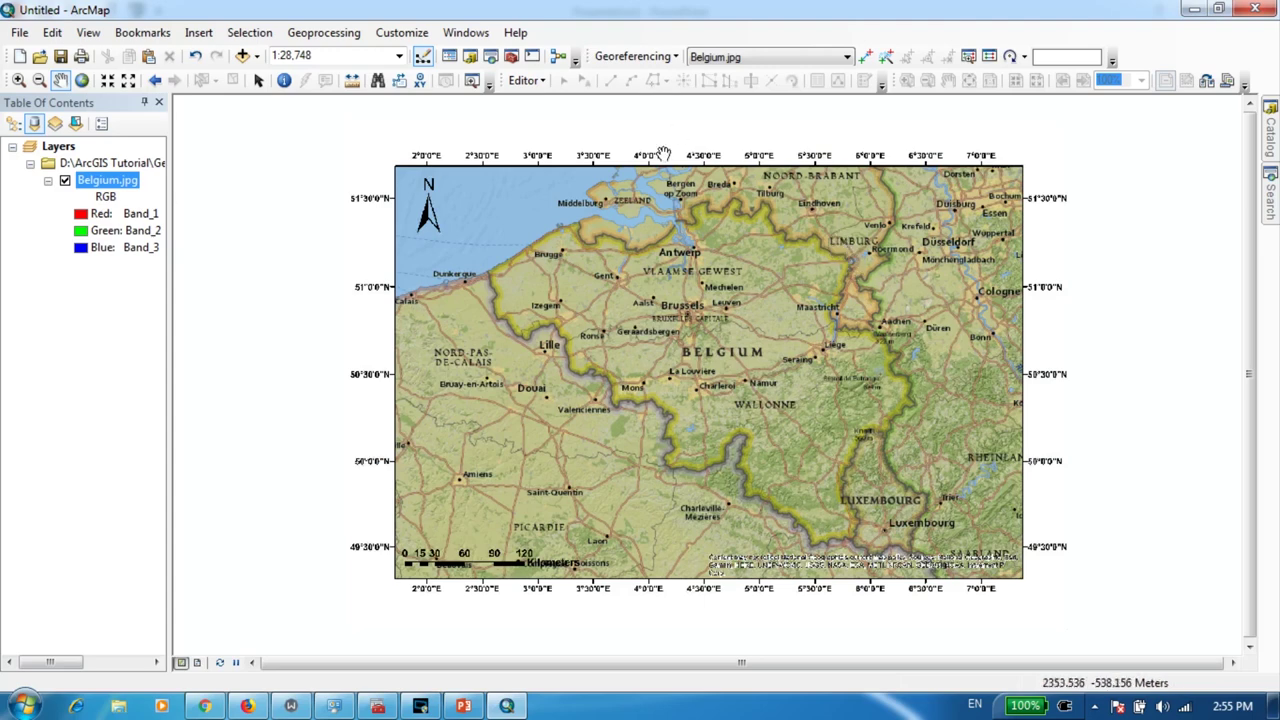
- Add Belgium.shp from the Georeferencing Tutorial folder to the map as the reference layer
left_click(1272, 134)
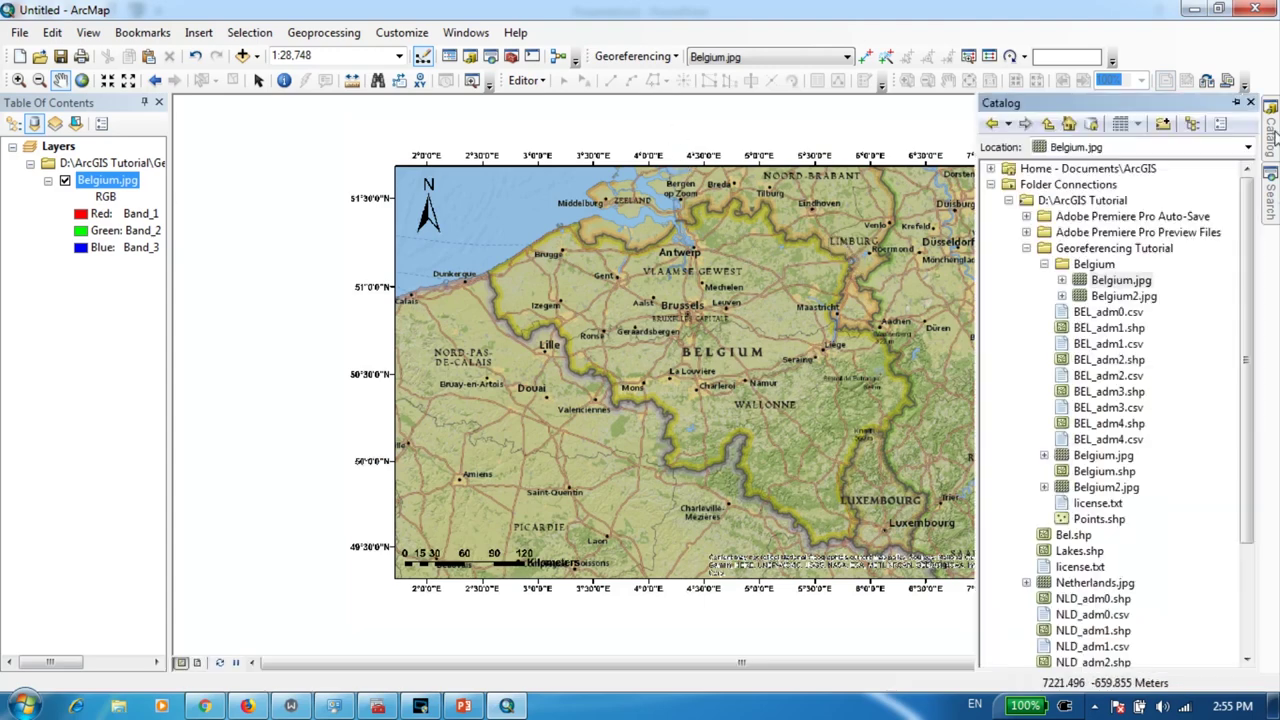
left_click(1100, 472)
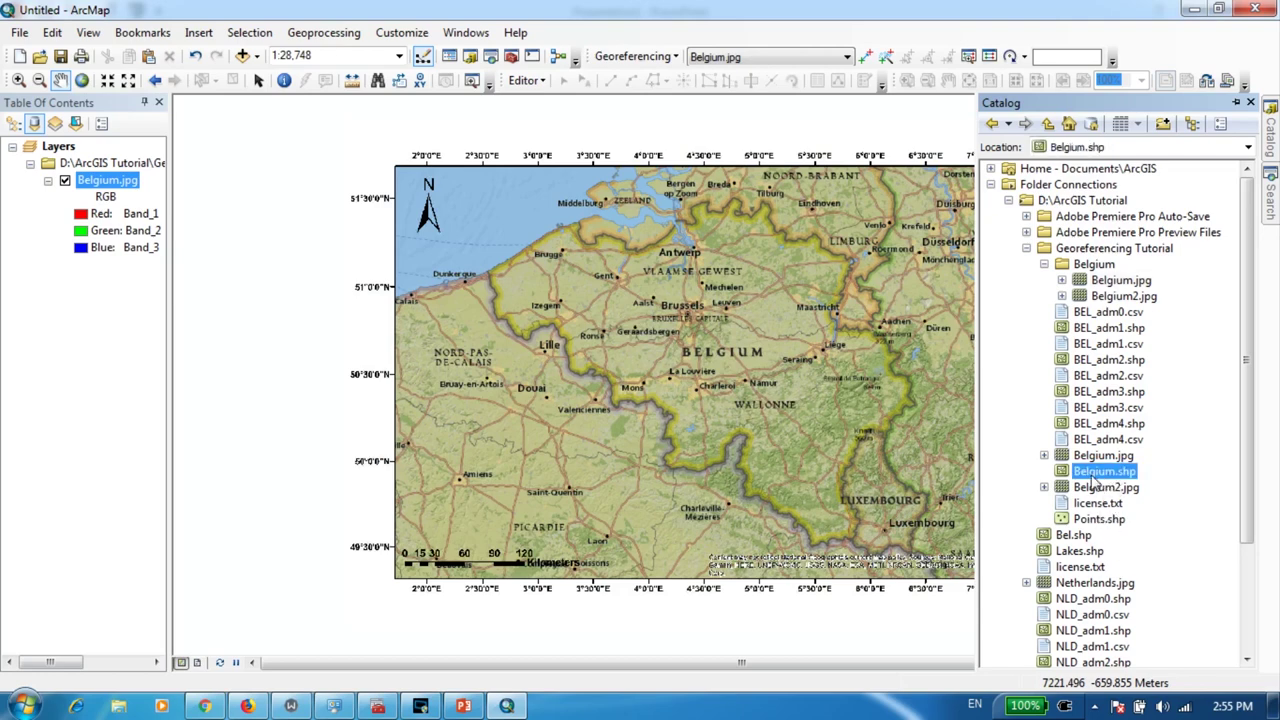
left_click_drag(1106, 471, 131, 159)
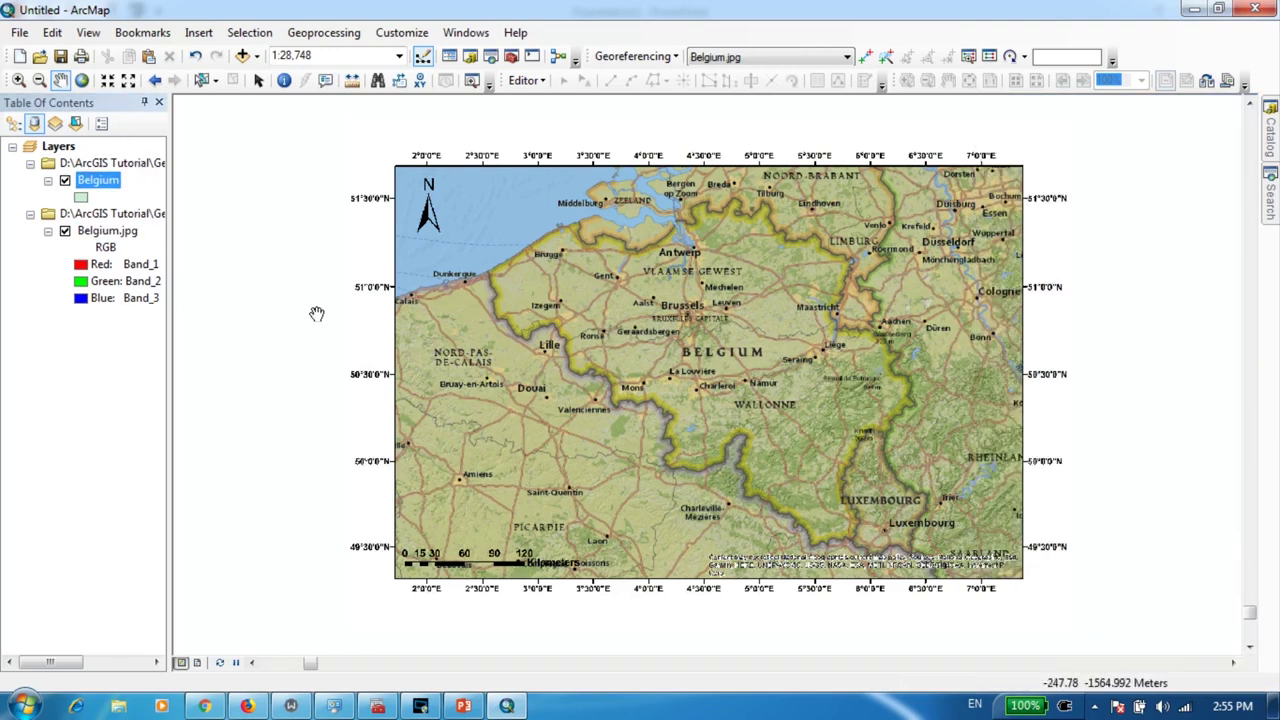
- Check the geographic coordinate system in the Belgium shapefile layer's source properties, and zoom the map to that layer
left_click(99, 185)
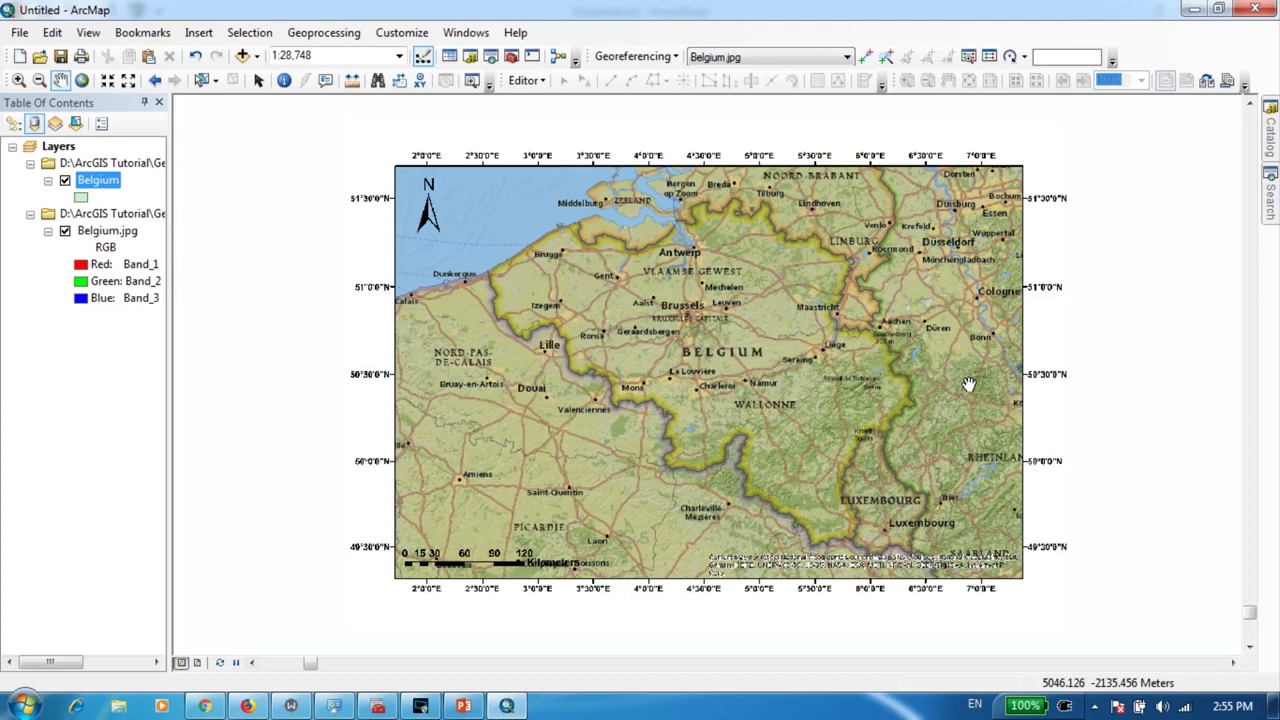
scroll(969, 384, "up", 1)
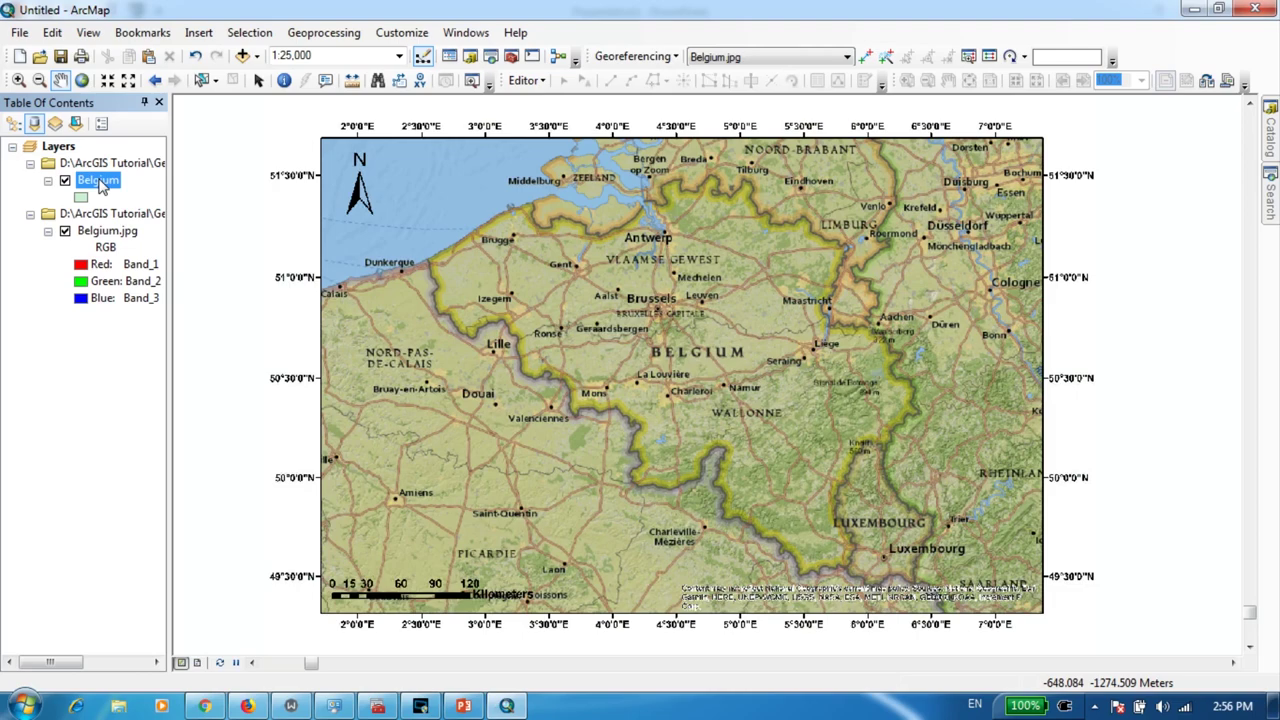
right_click(100, 186)
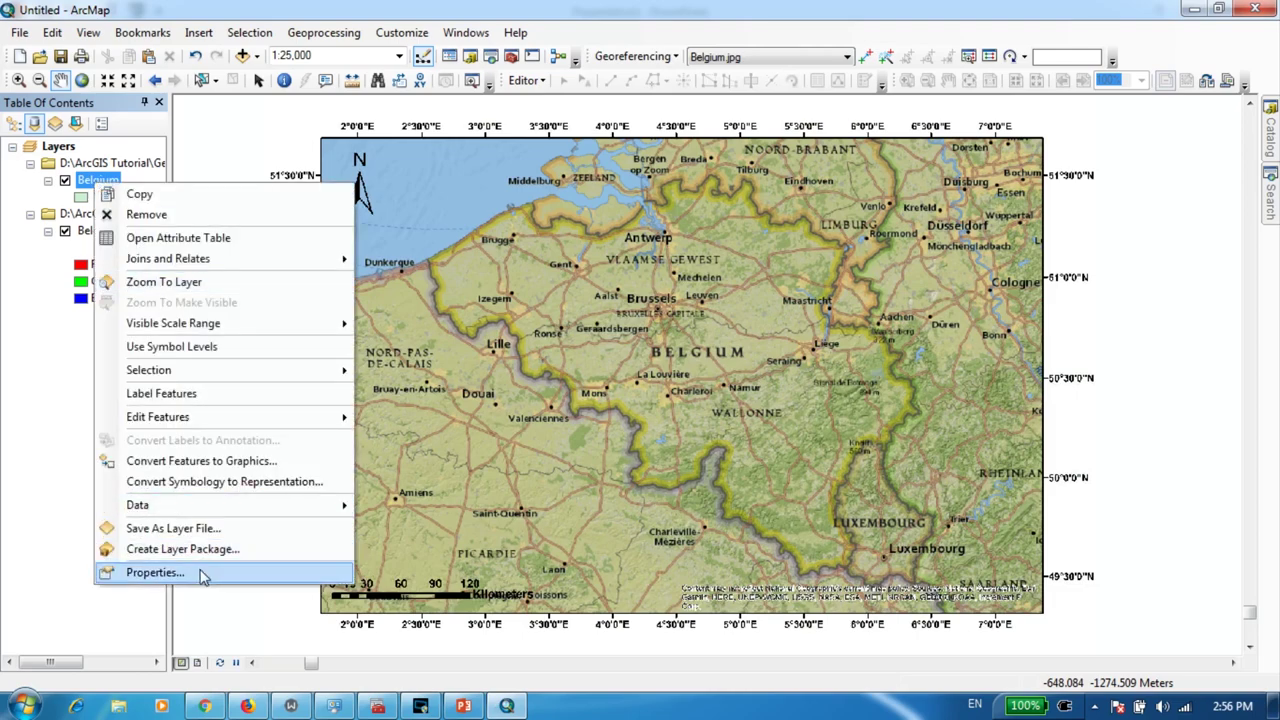
left_click(155, 572)
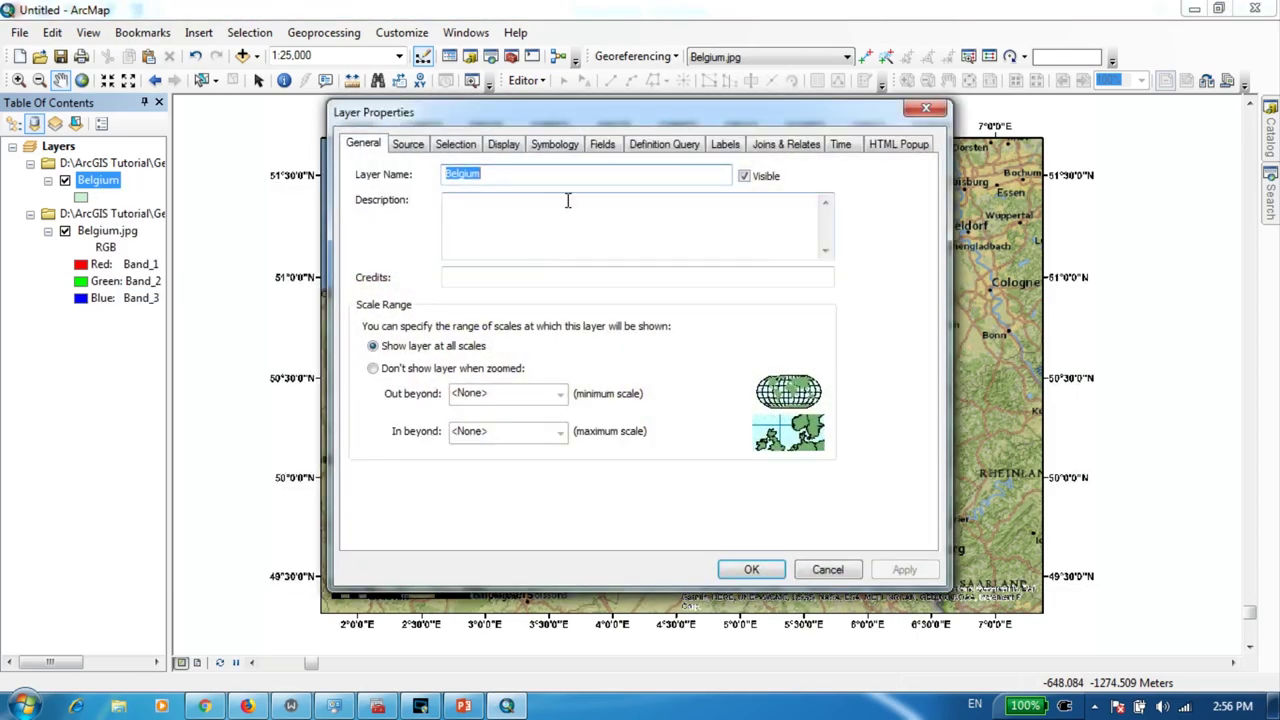
left_click(409, 146)
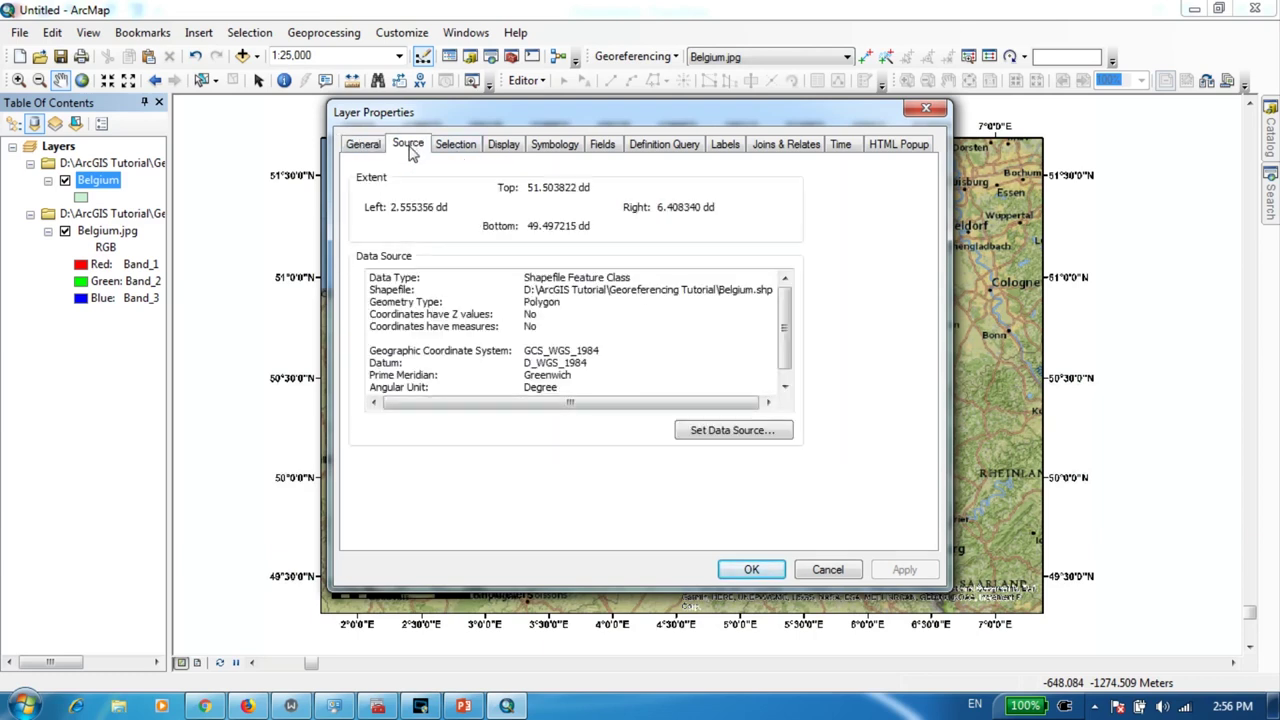
left_click_drag(369, 350, 604, 356)
left_click(745, 569)
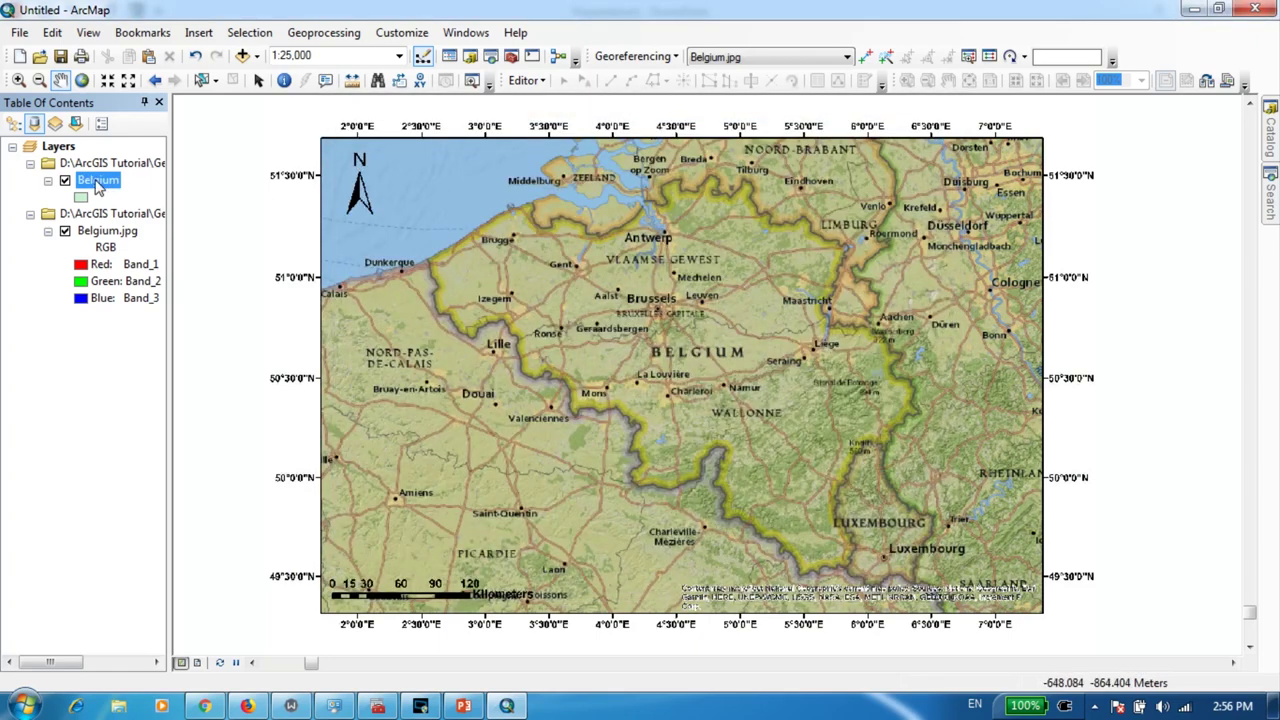
right_click(98, 189)
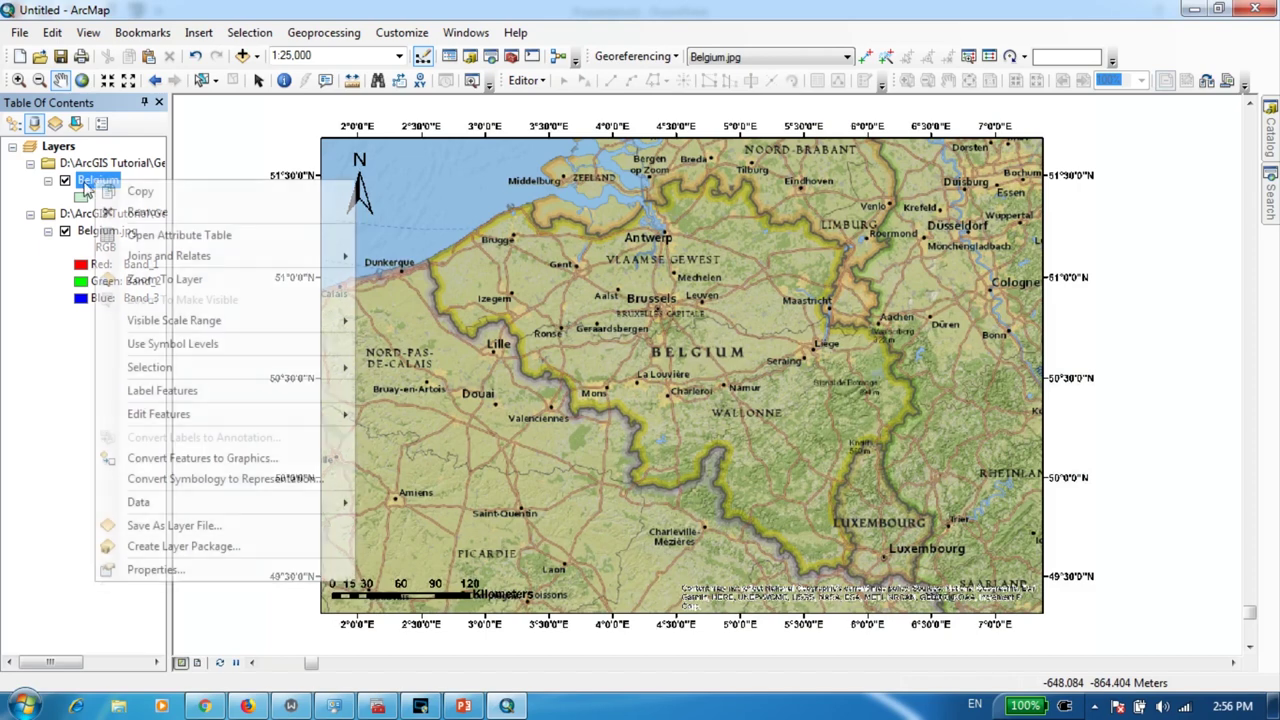
left_click(222, 279)
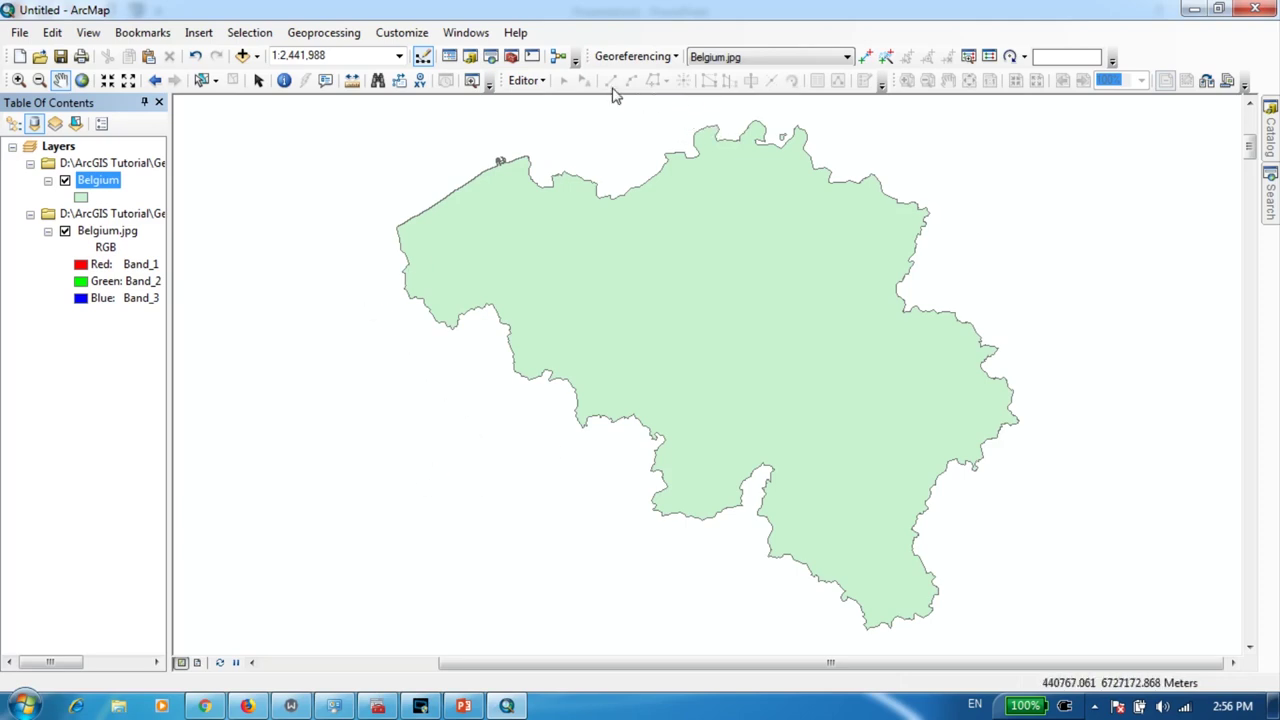
- Close the Georeferencing toolbar, turn it back on and dock it beside the main menu
left_click_drag(583, 55, 343, 235)
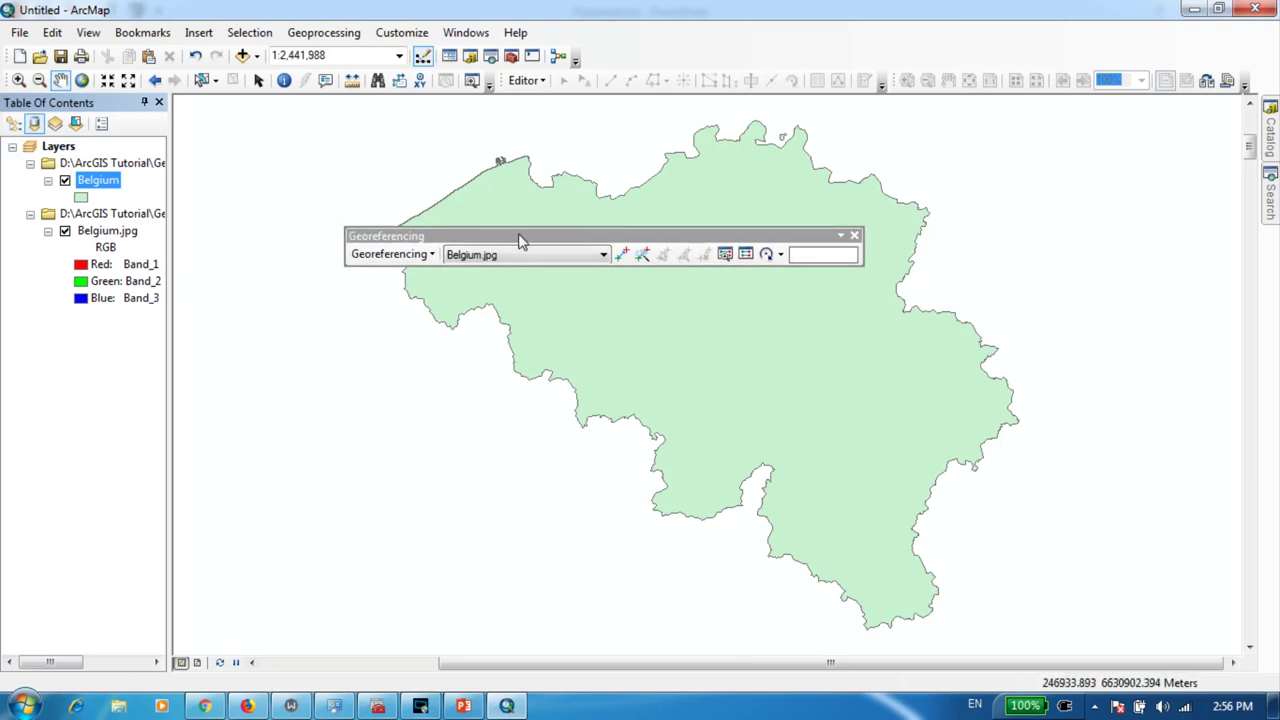
left_click(854, 237)
right_click(714, 52)
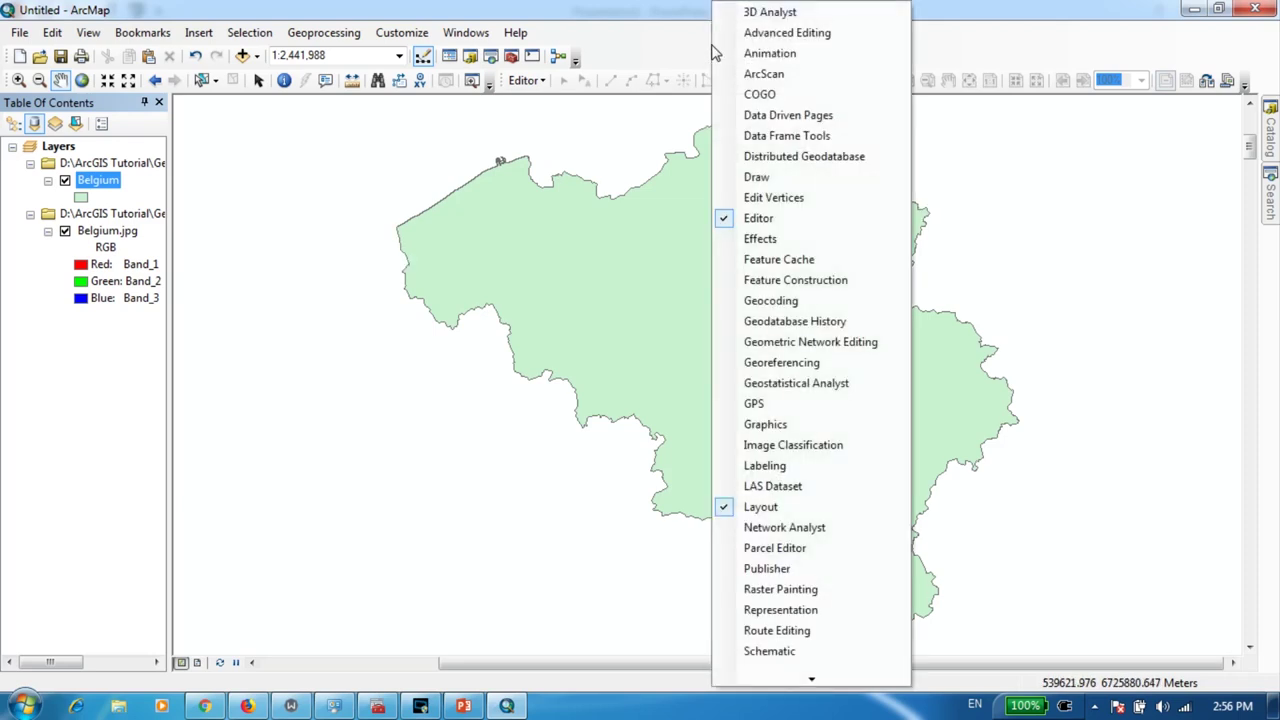
left_click(800, 372)
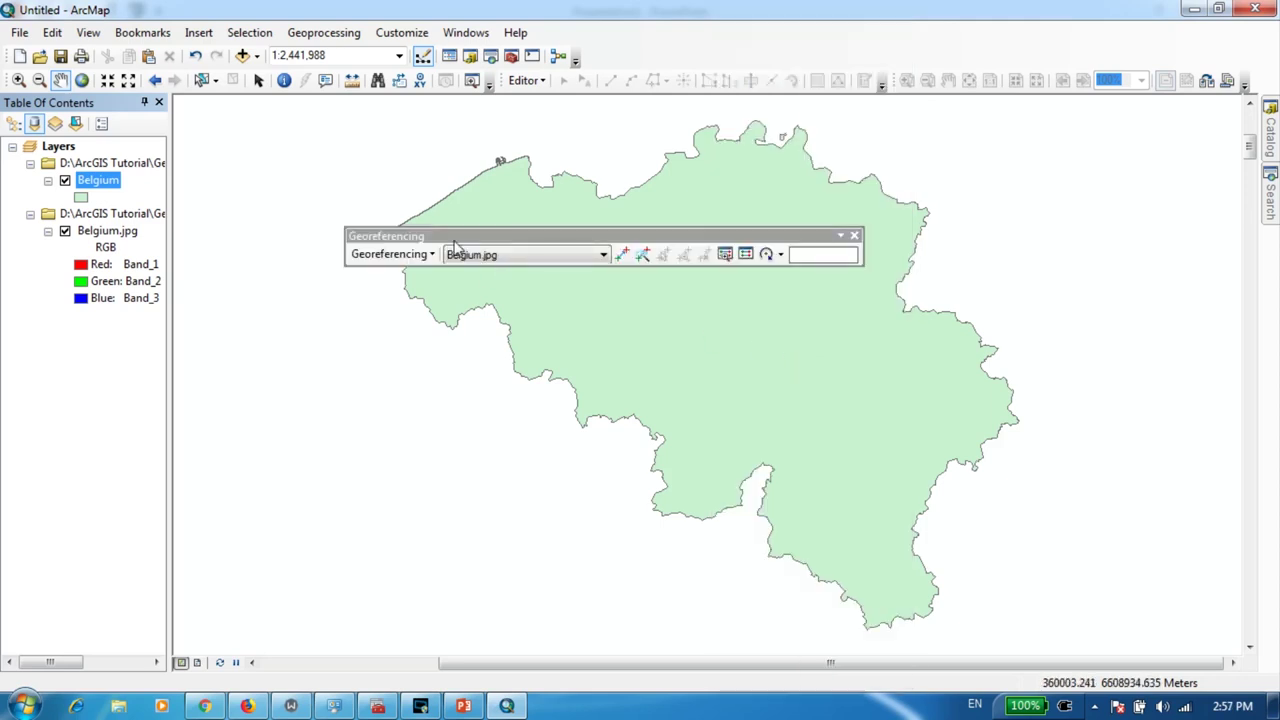
left_click_drag(428, 232, 654, 49)
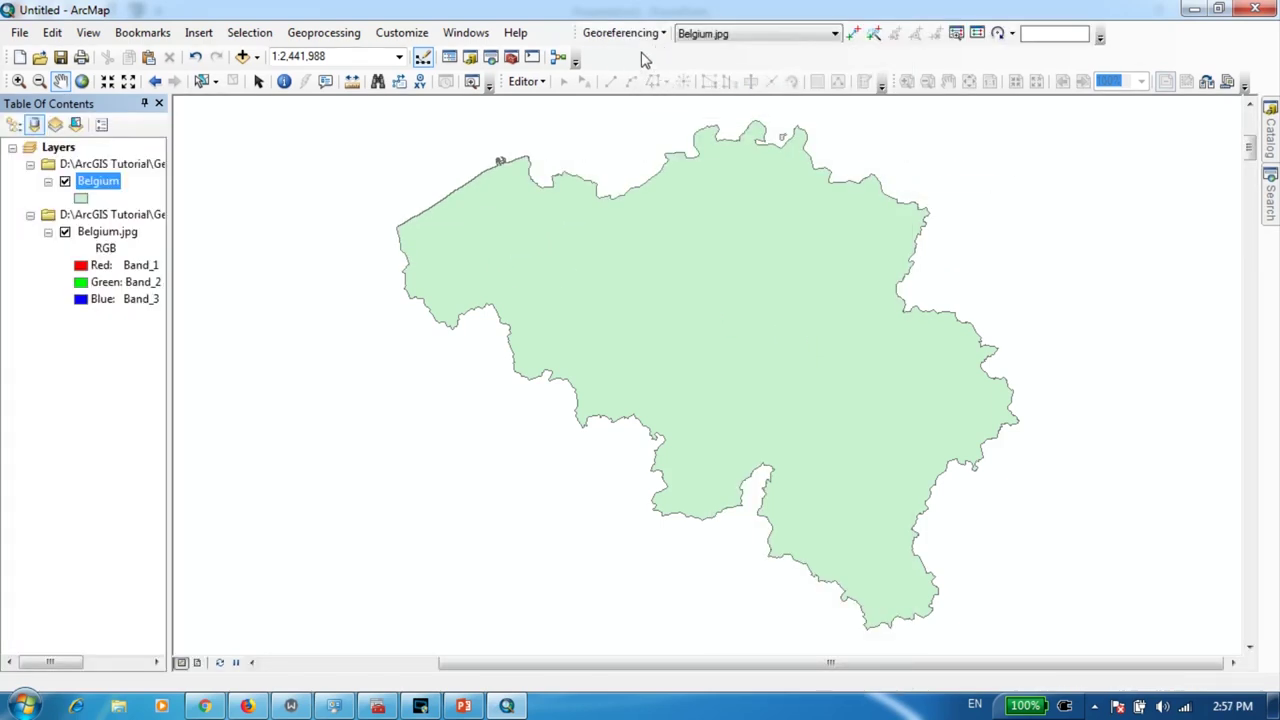
- Keep Belgium.jpg as the georeferencing layer and fit it to the current display extent
left_click(785, 38)
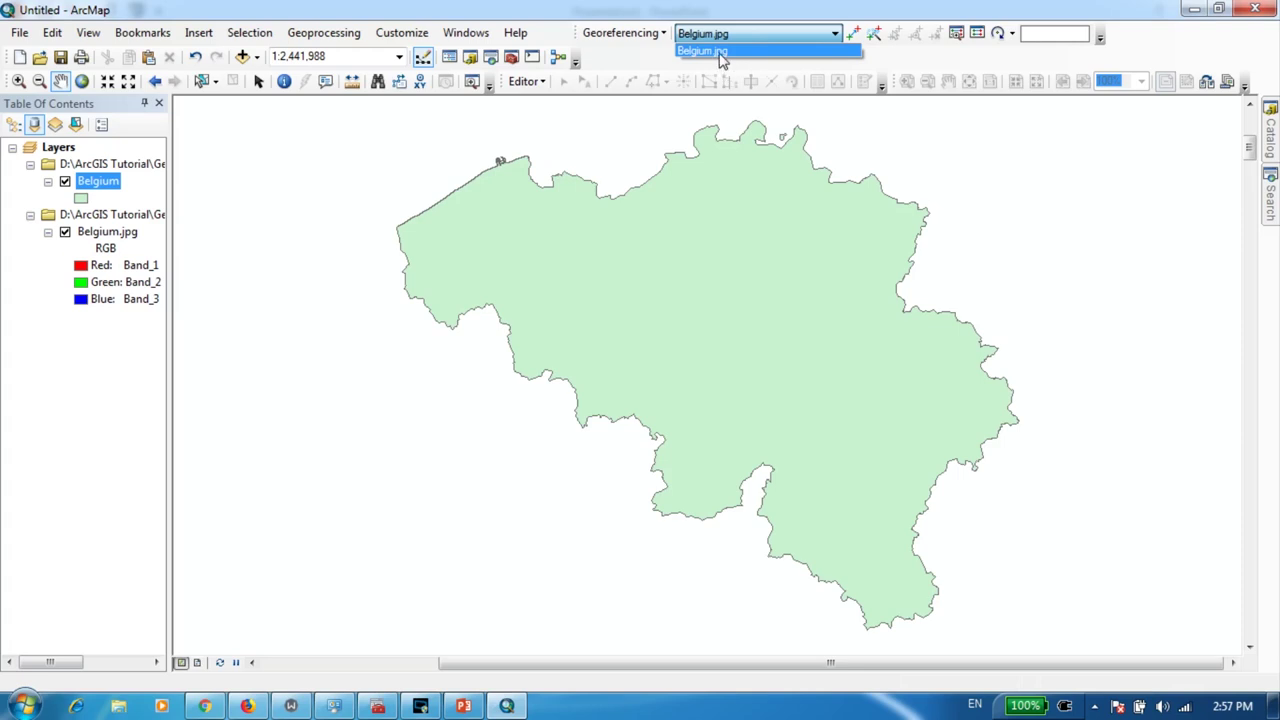
left_click(771, 38)
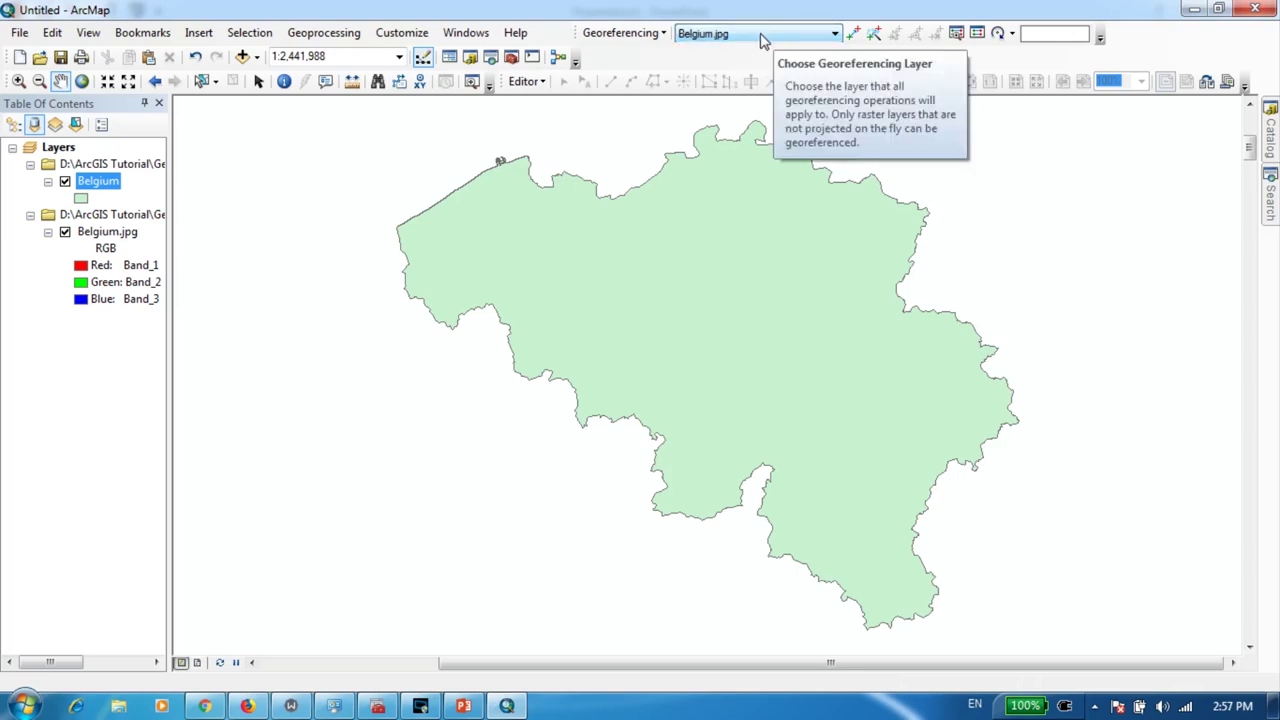
left_click(757, 40)
left_click(747, 52)
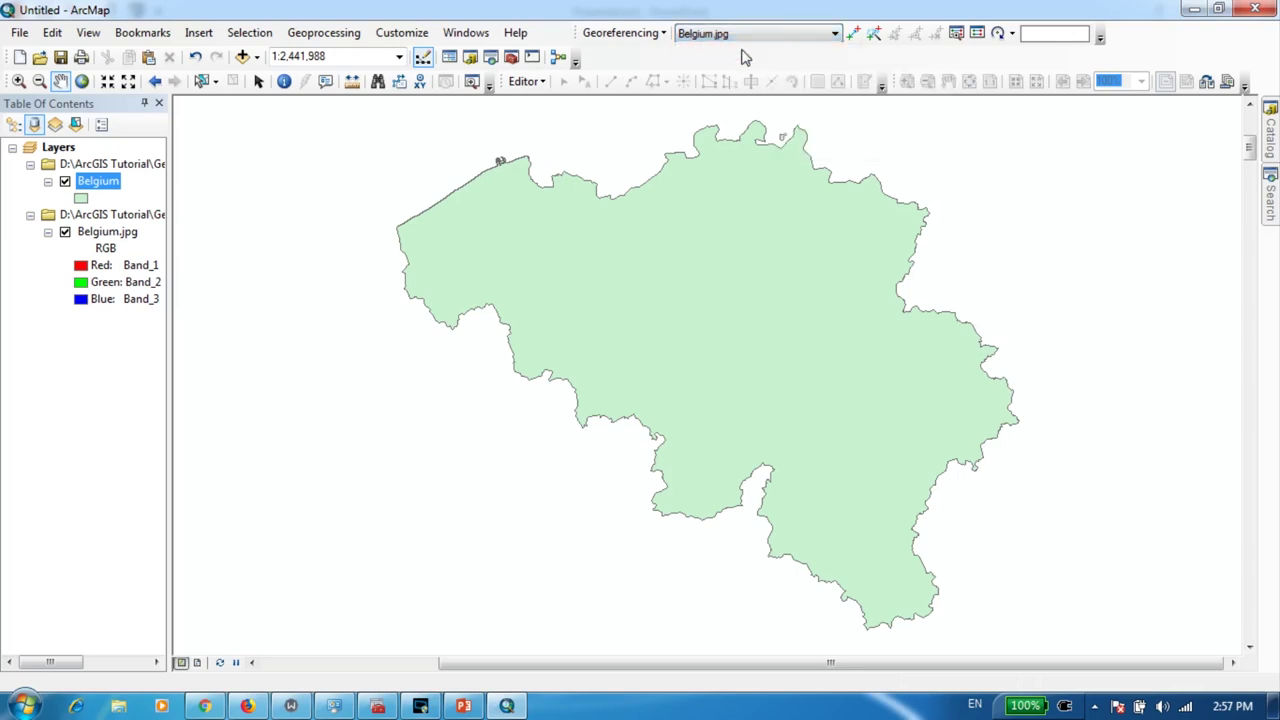
left_click(647, 36)
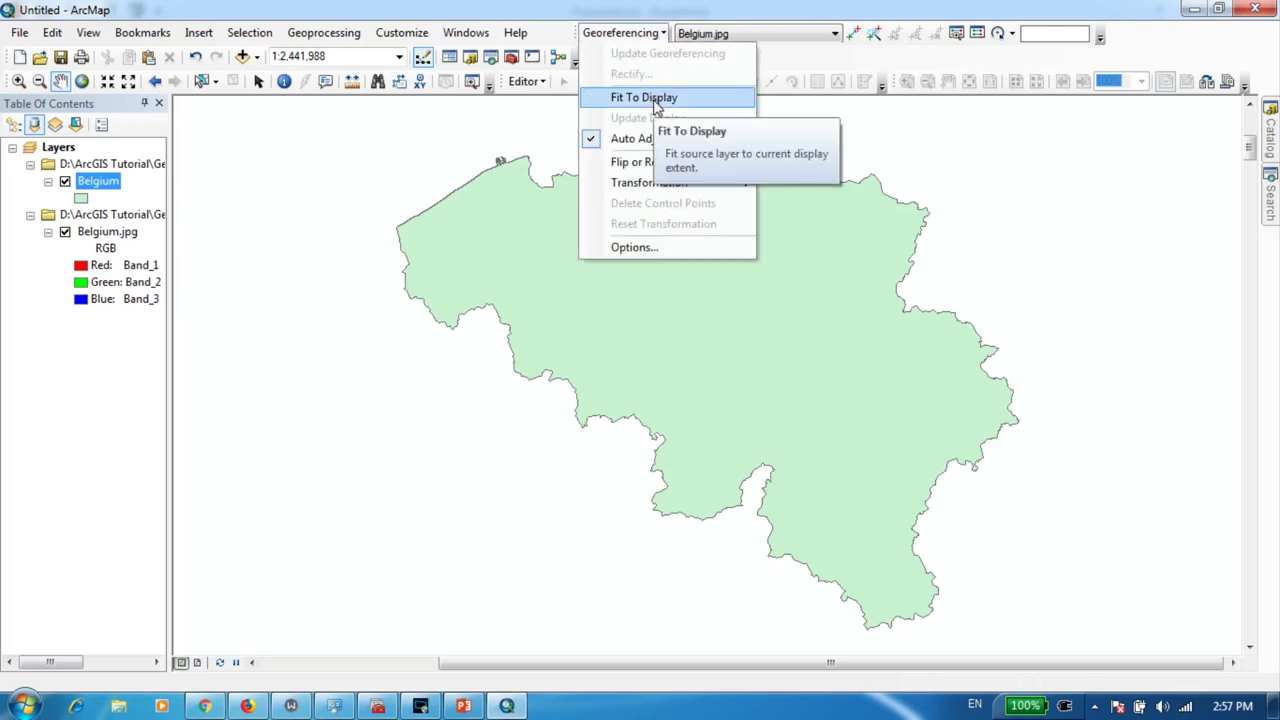
left_click(655, 100)
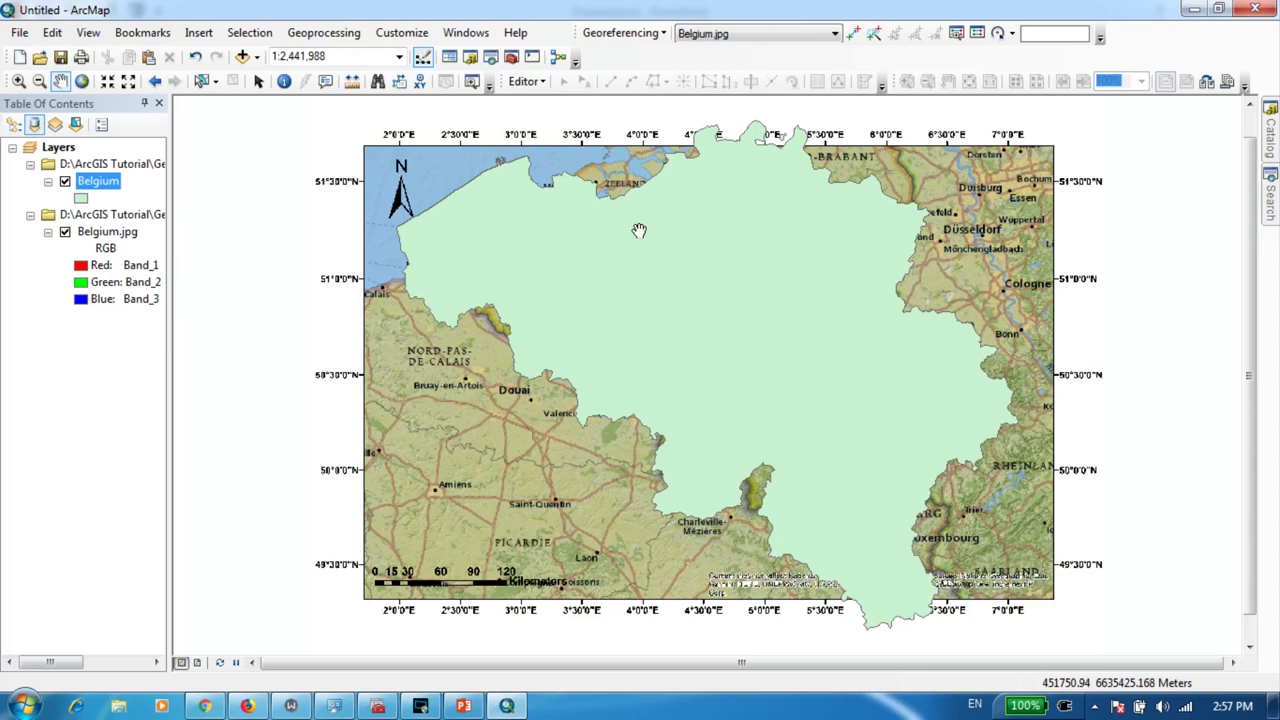
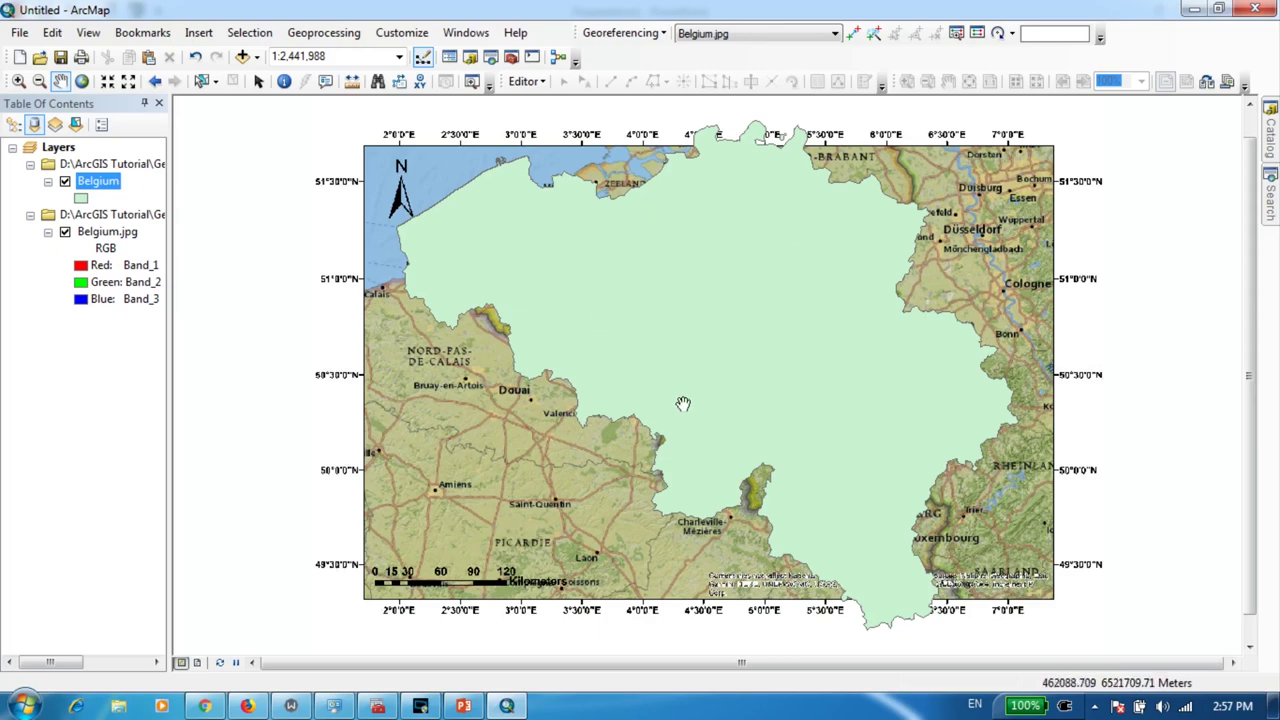
- Symbolize the Belgium shapefile layer with no fill colour and a red outline 2 wide
left_click(81, 198)
left_click(1176, 240)
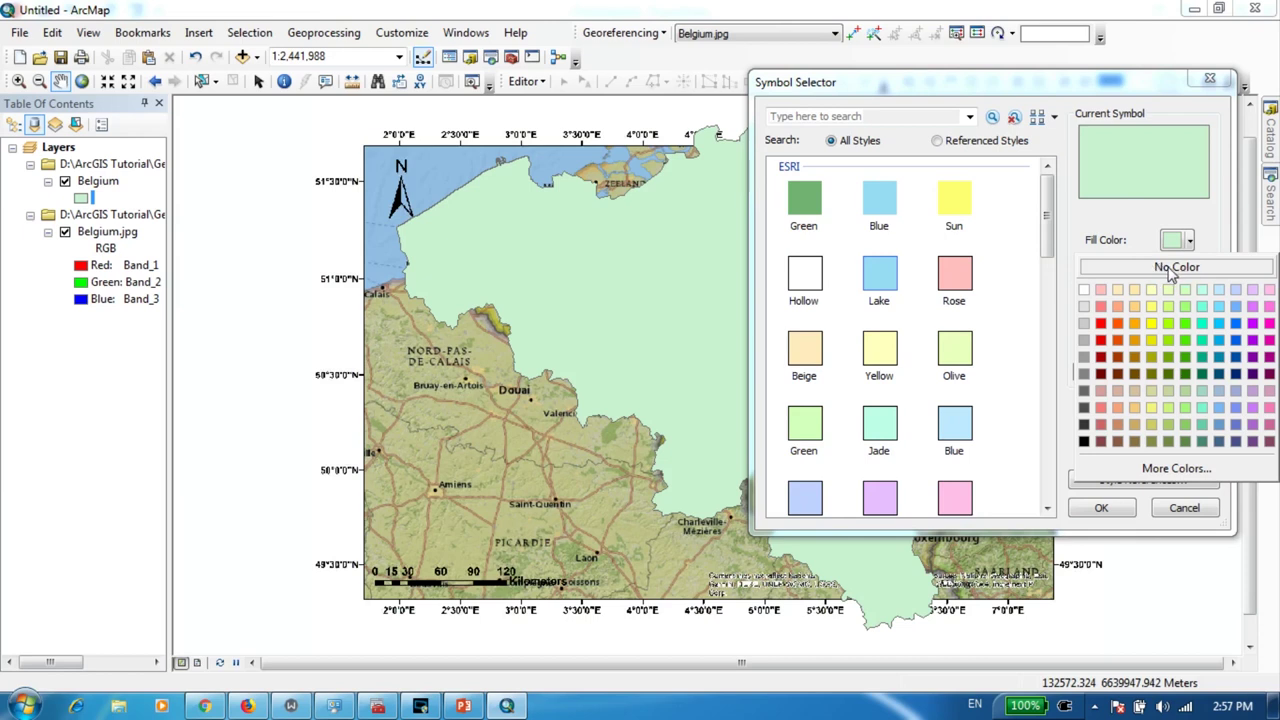
left_click(1174, 267)
left_click(1186, 304)
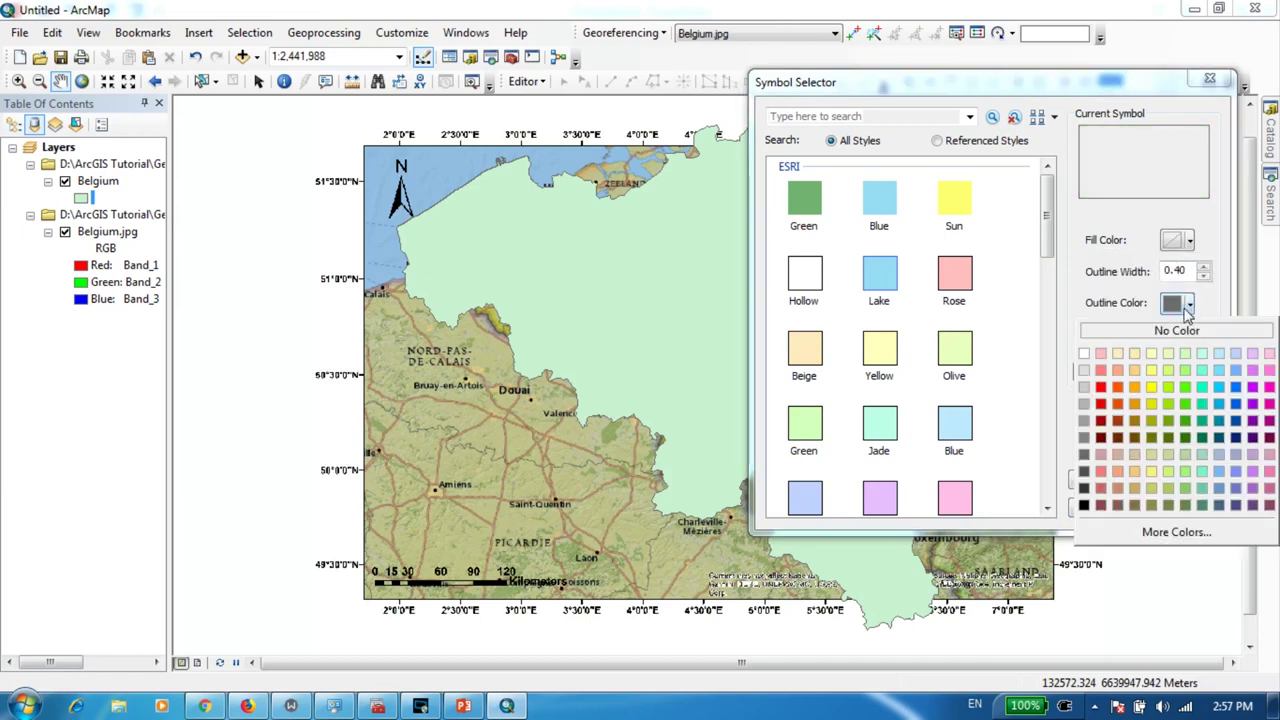
left_click(1103, 404)
left_click(1204, 266)
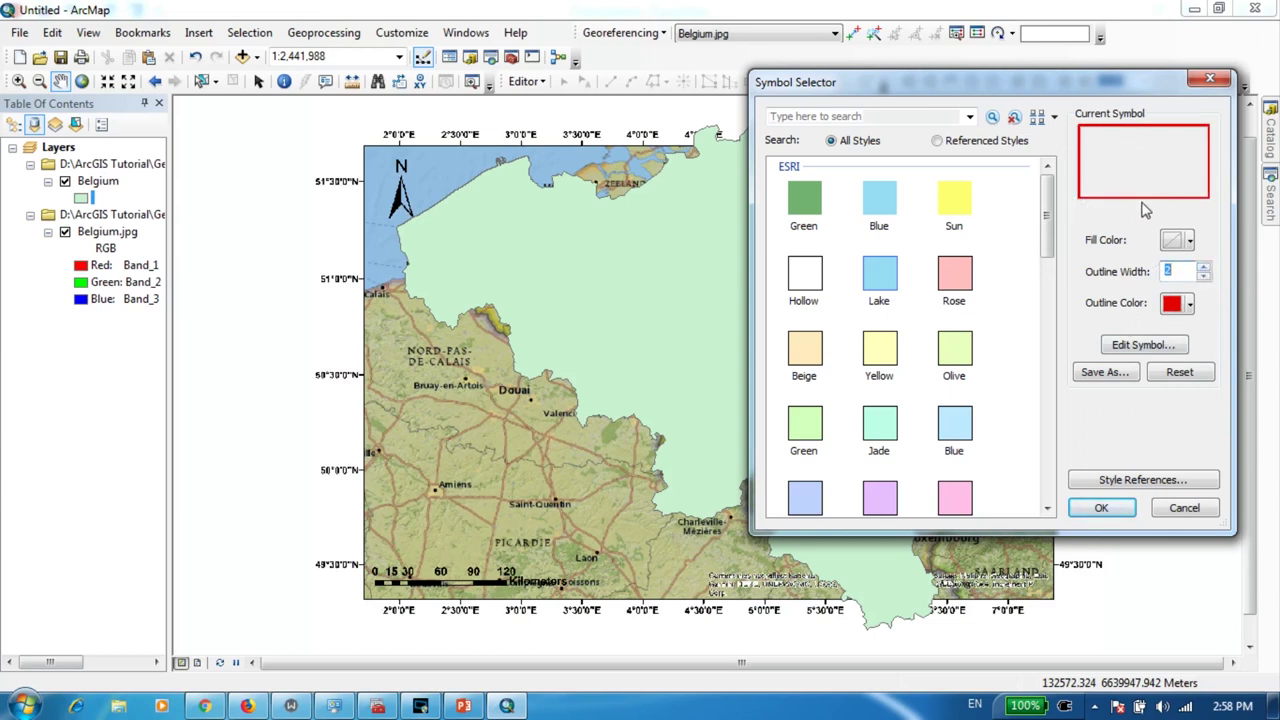
left_click(1128, 508)
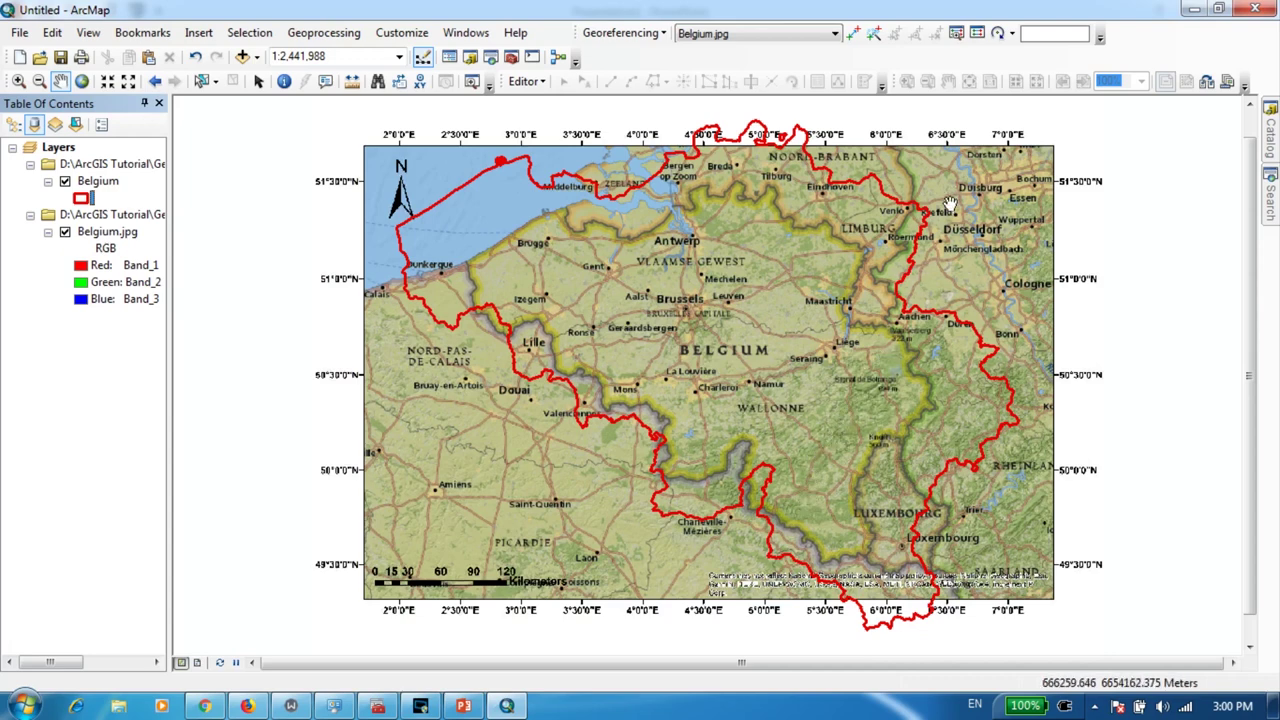
- Enlarge Belgium.jpg with the georeferencing Scale tool until the country's size roughly approaches the red shapefile outline
left_click(1012, 34)
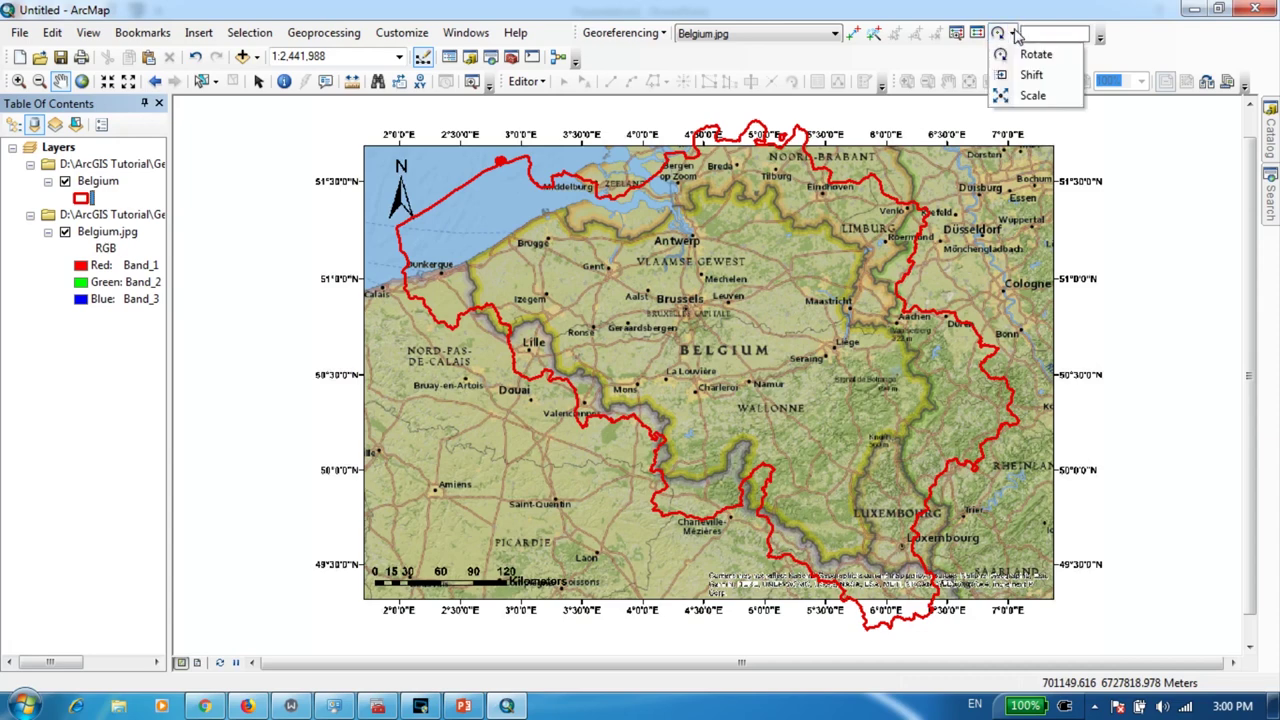
left_click(1032, 96)
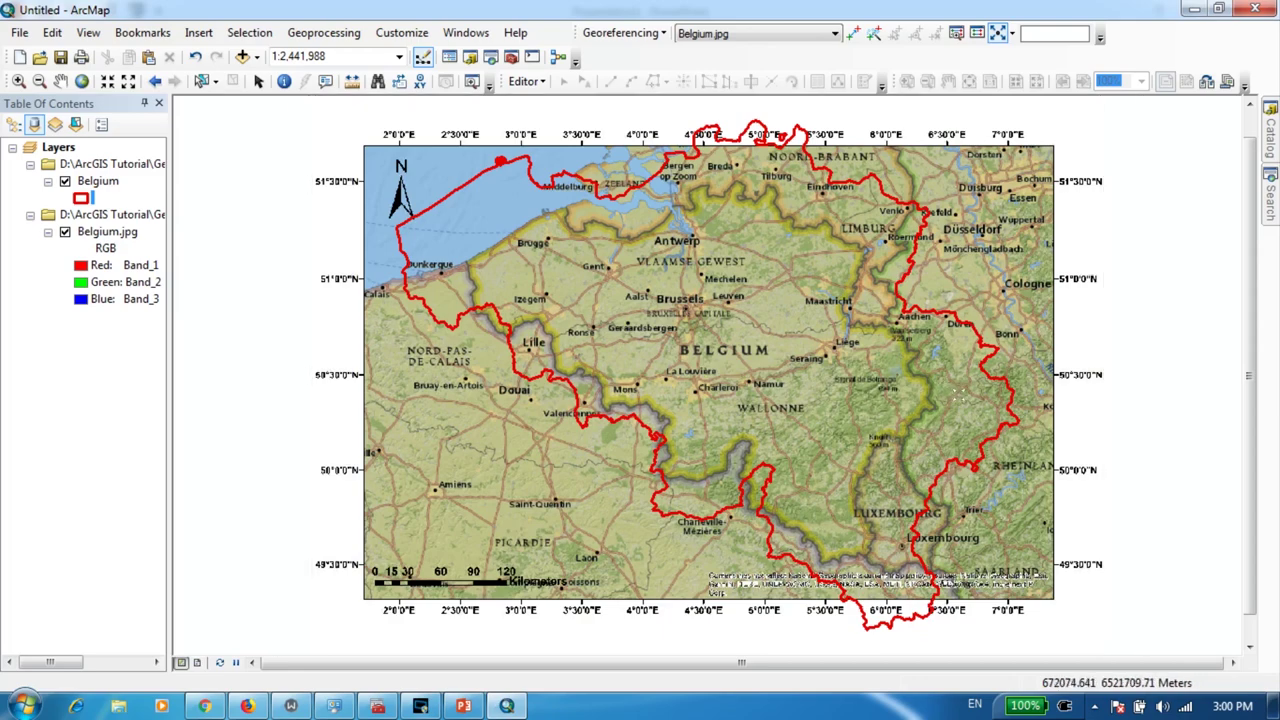
scroll(960, 397, "up", 1)
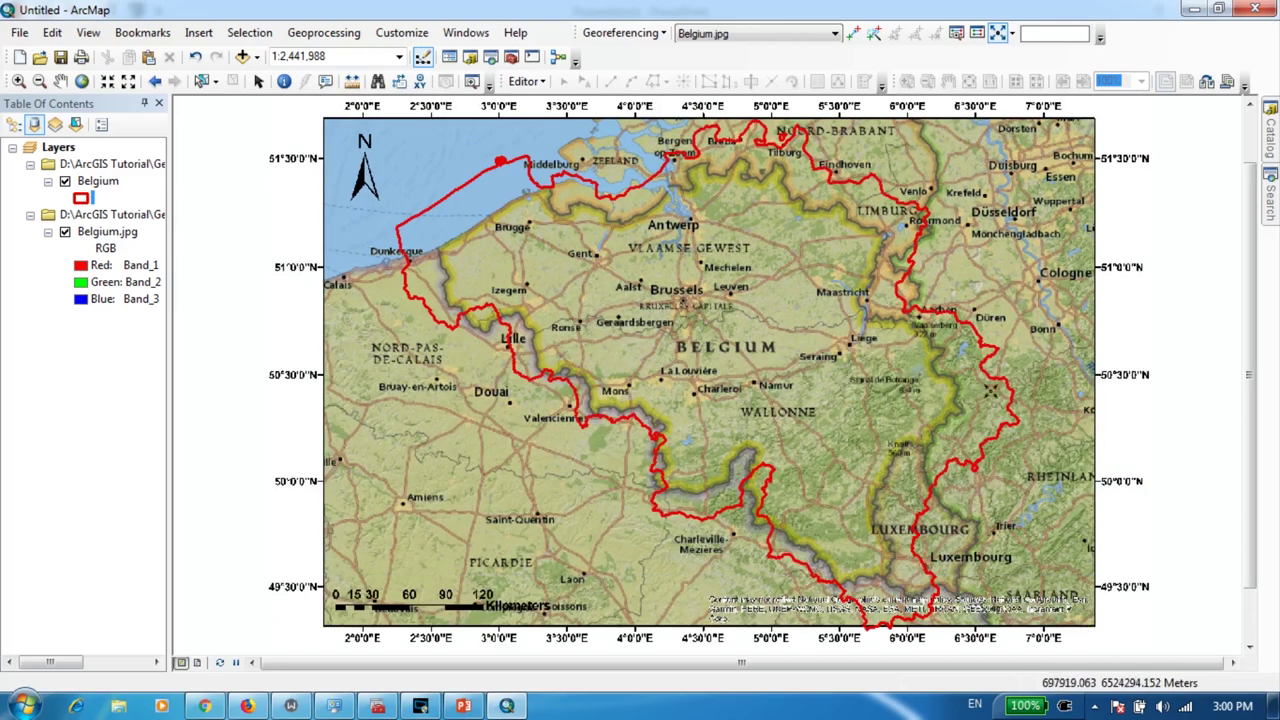
scroll(1020, 374, "up", 1)
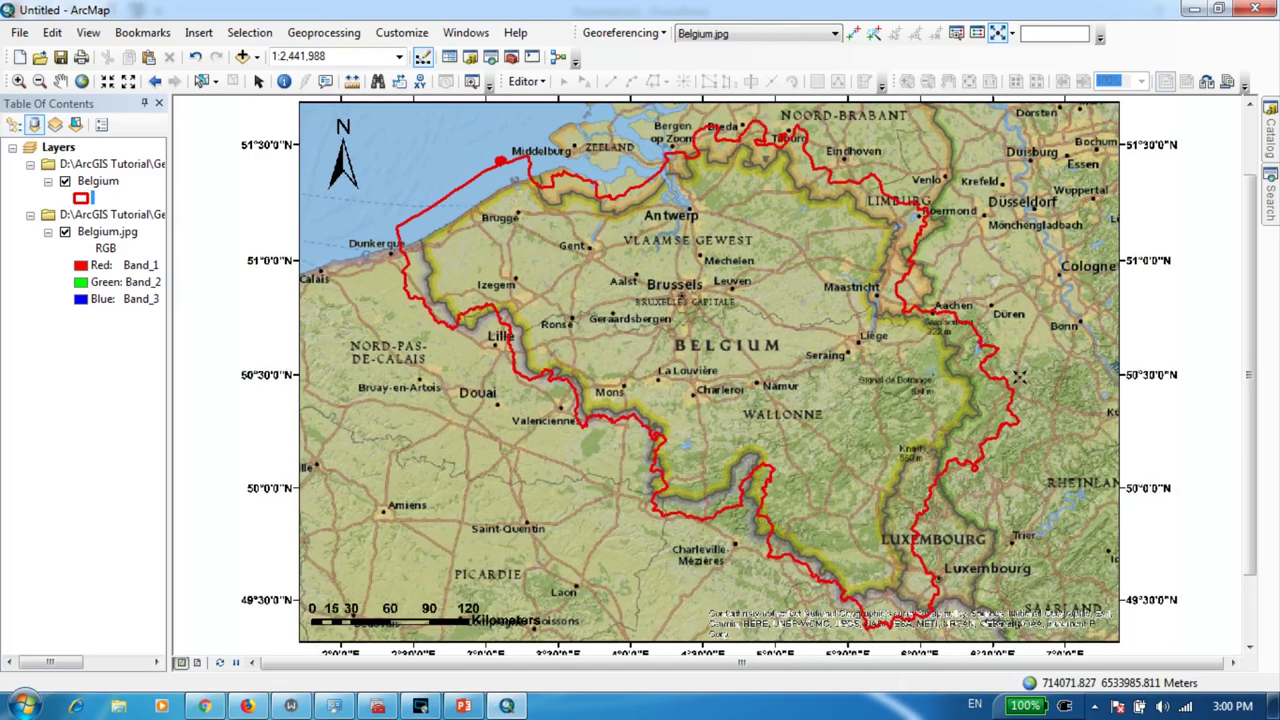
scroll(1028, 378, "up", 1)
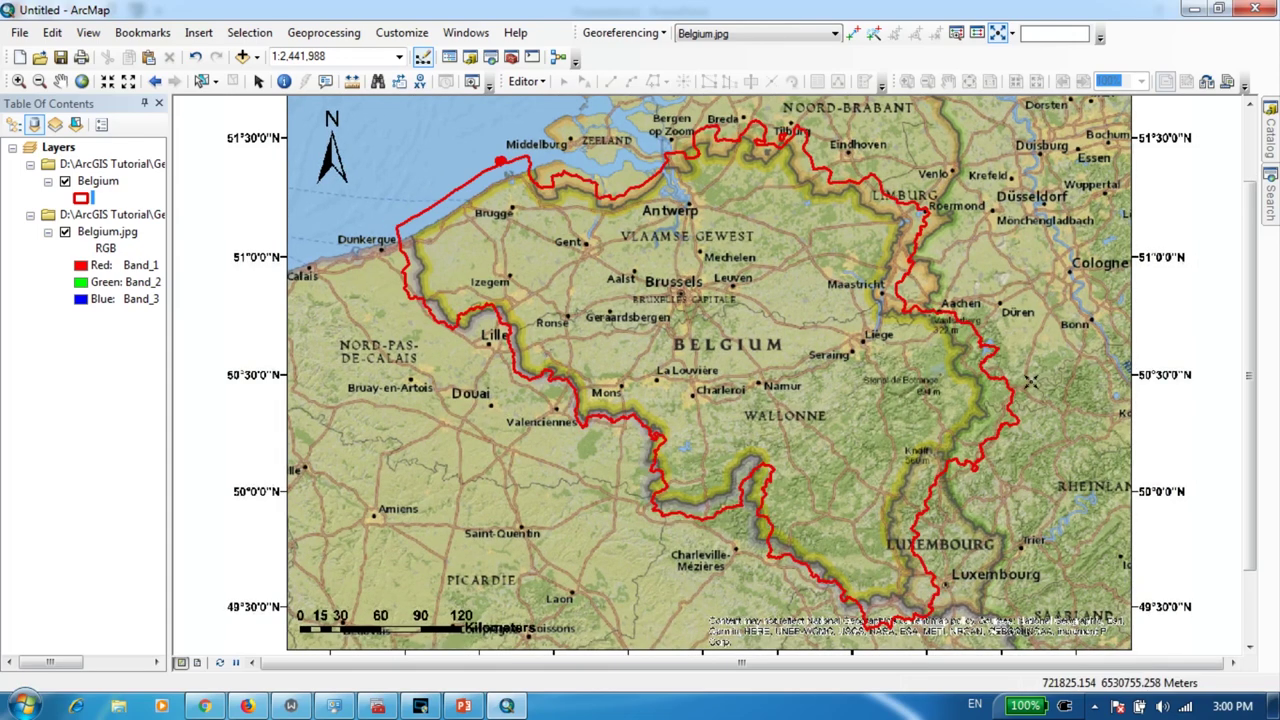
scroll(1024, 378, "up", 1)
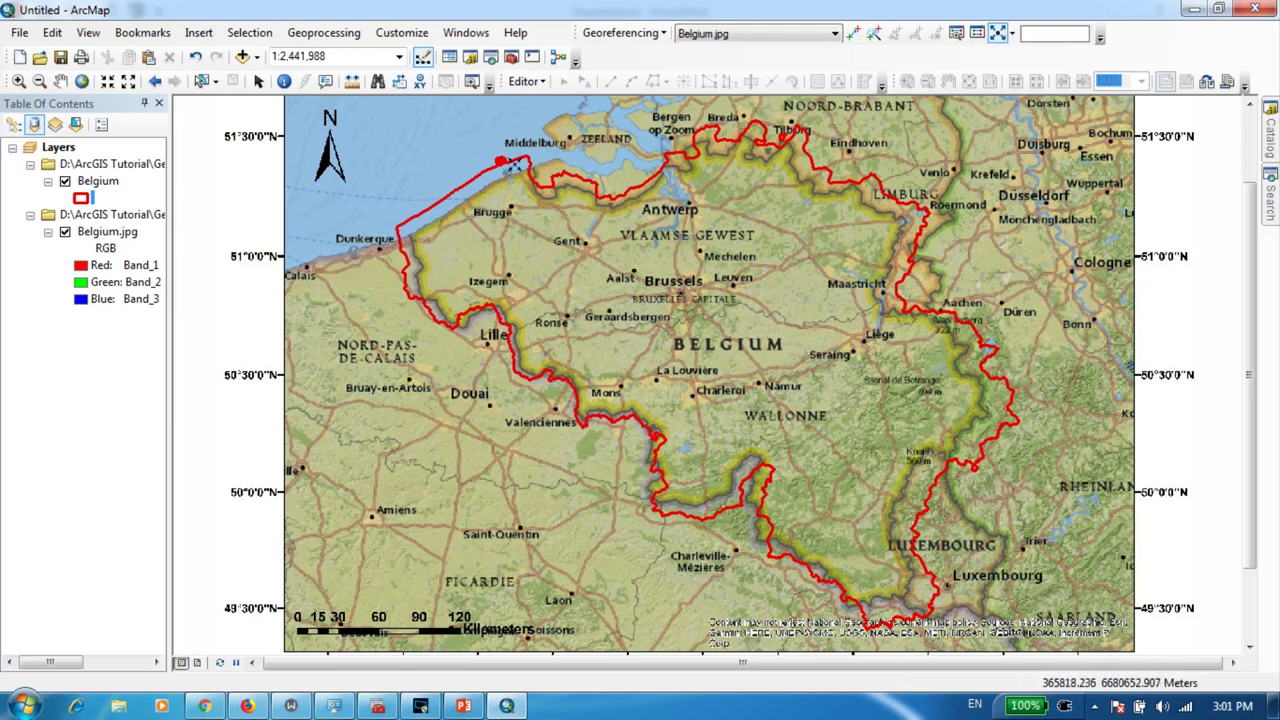
- Shift Belgium.jpg slightly northwest so its coastline near Dunkerque and Brugge lines up with the red outline
left_click(1014, 36)
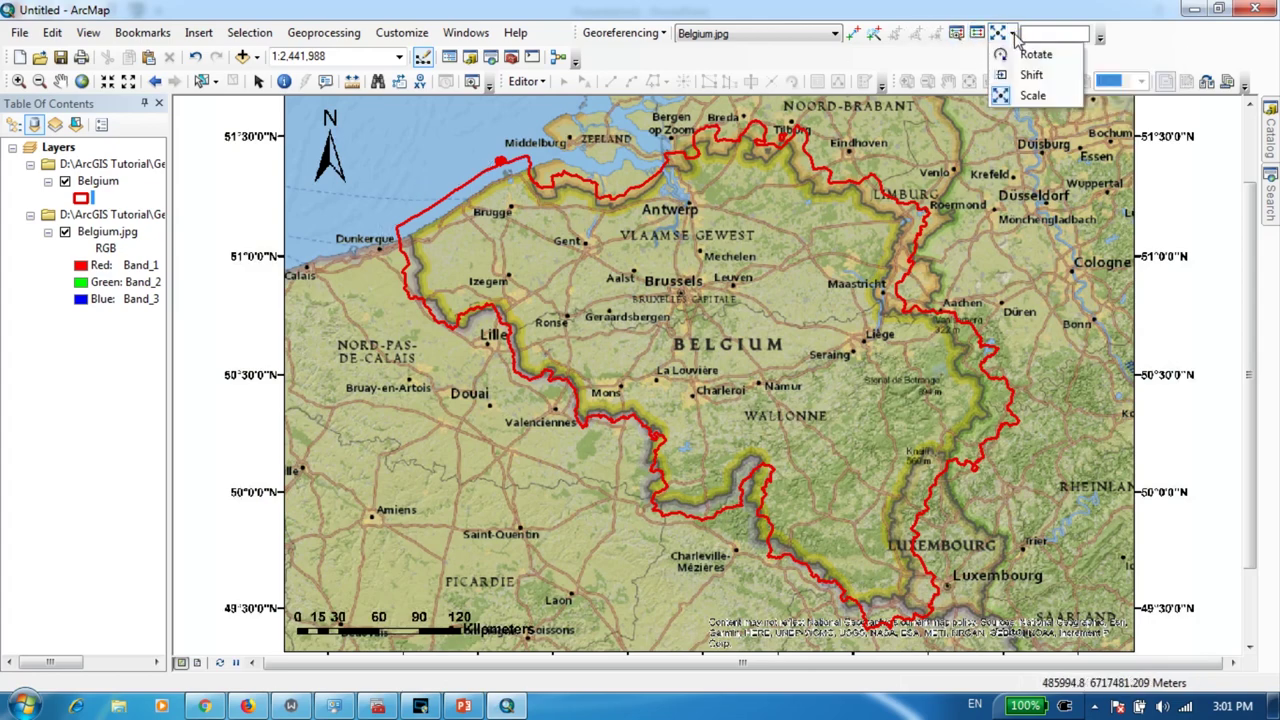
left_click(1031, 74)
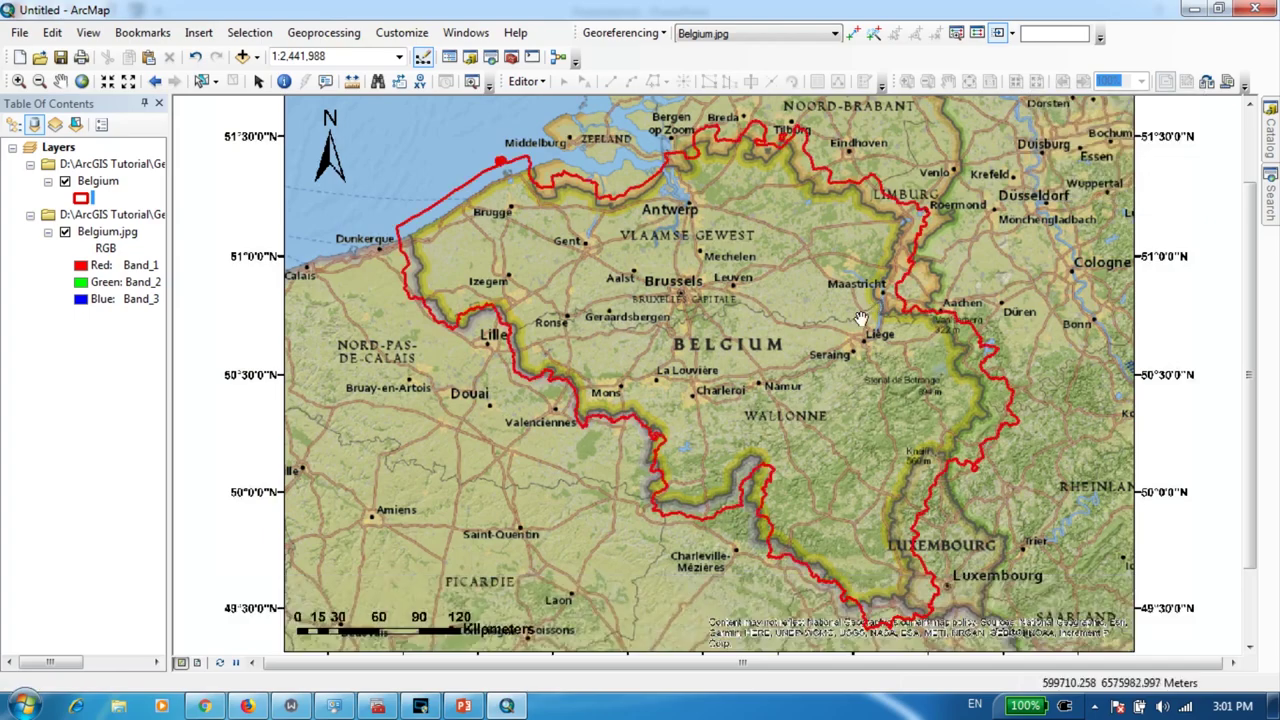
left_click_drag(858, 324, 846, 313)
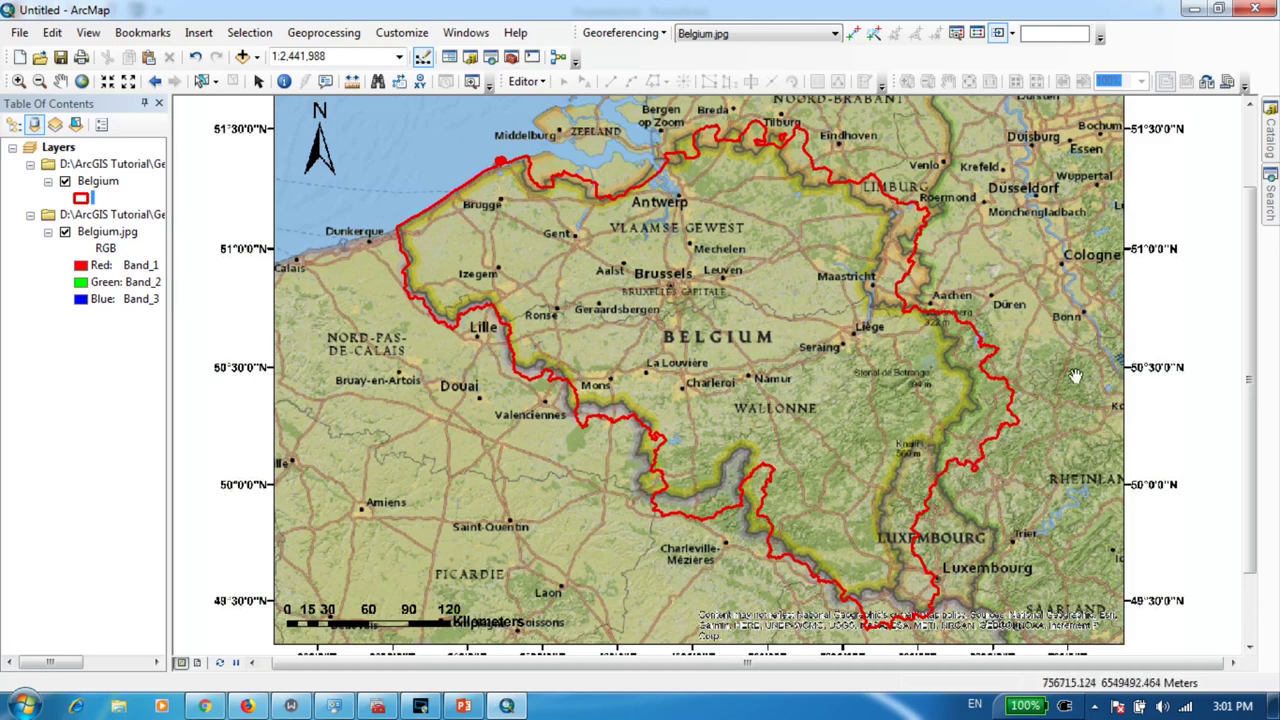
- Scale Belgium.jpg up further to the size of the shapefile, and shift it slightly east onto the red outline
left_click(1011, 33)
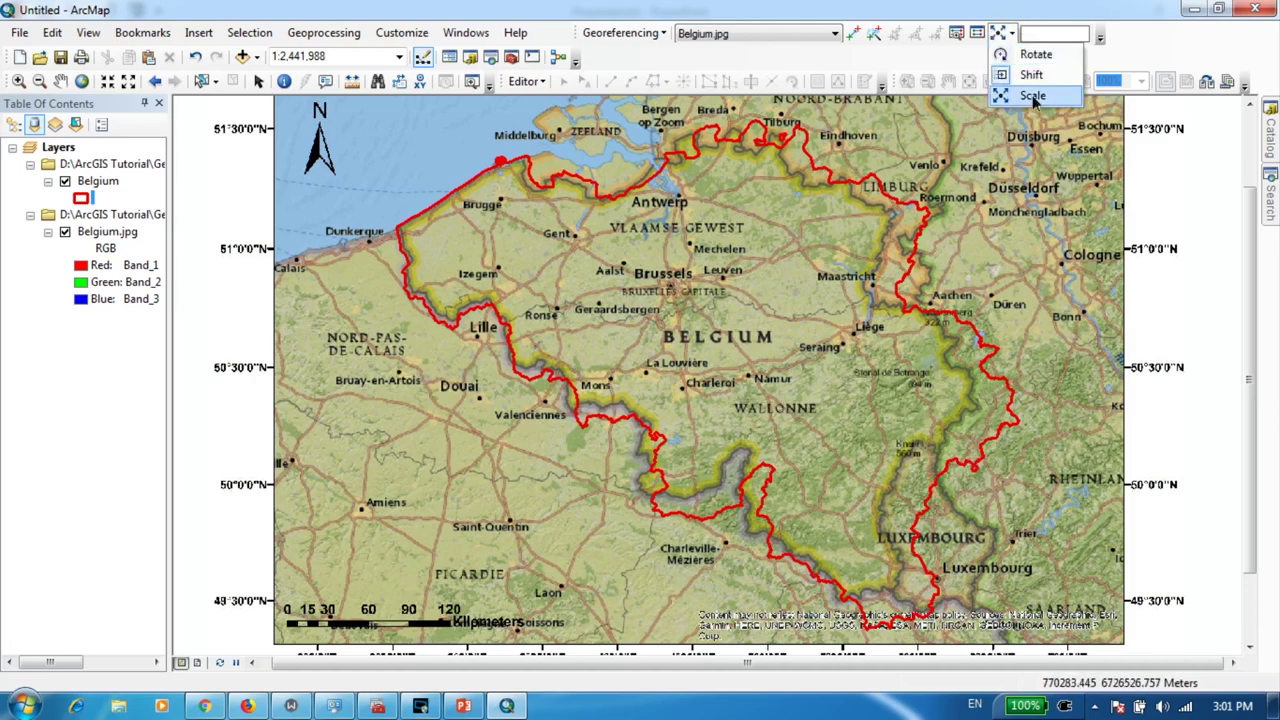
left_click(1033, 96)
left_click_drag(1030, 430, 1058, 452)
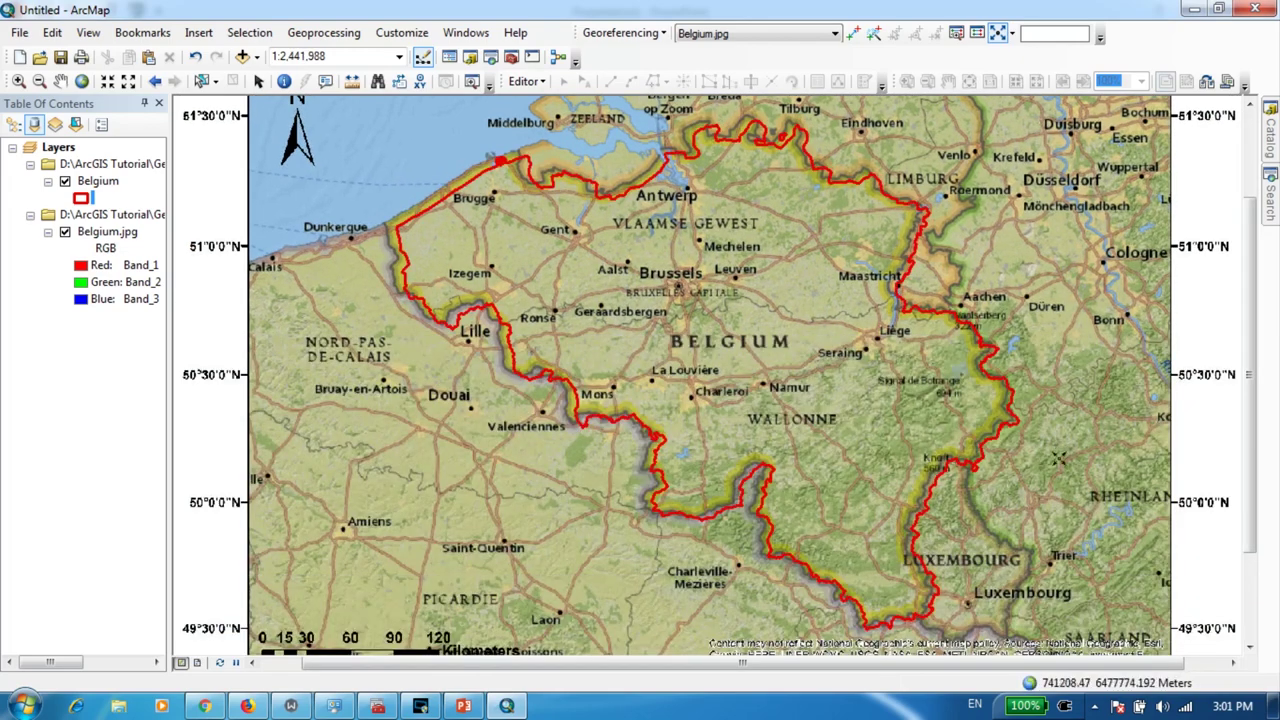
left_click(1012, 33)
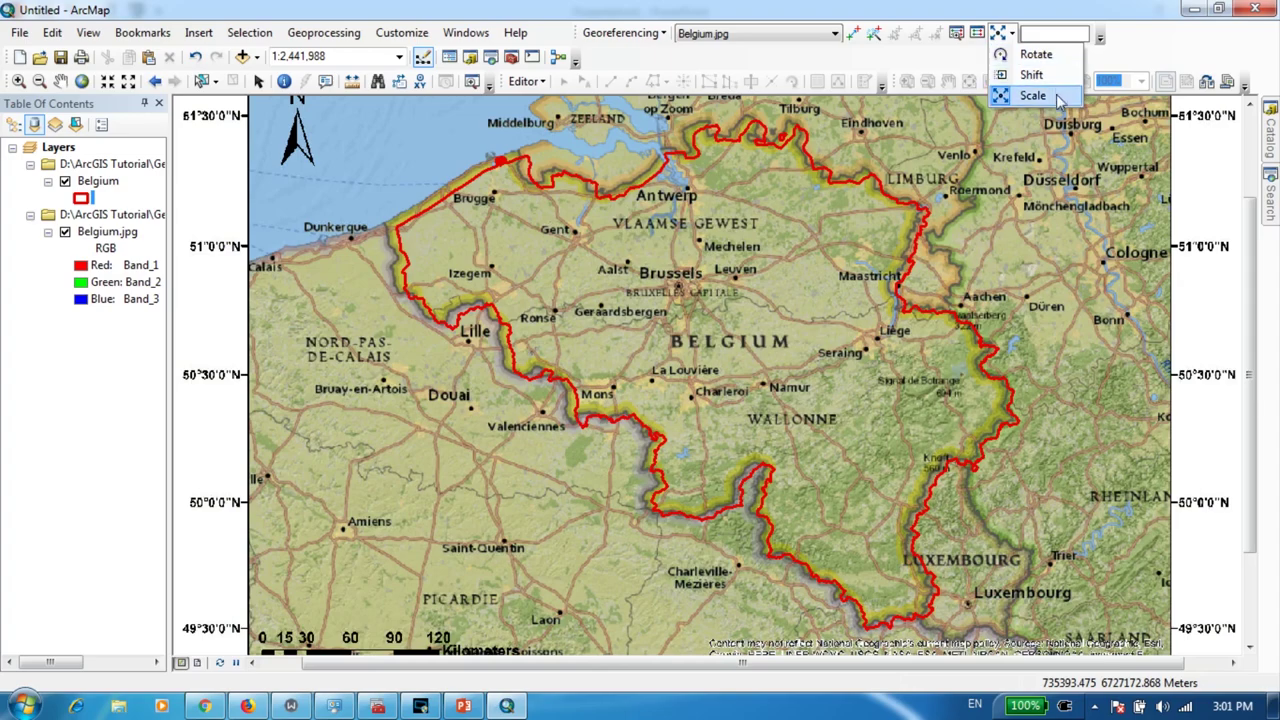
left_click(1031, 75)
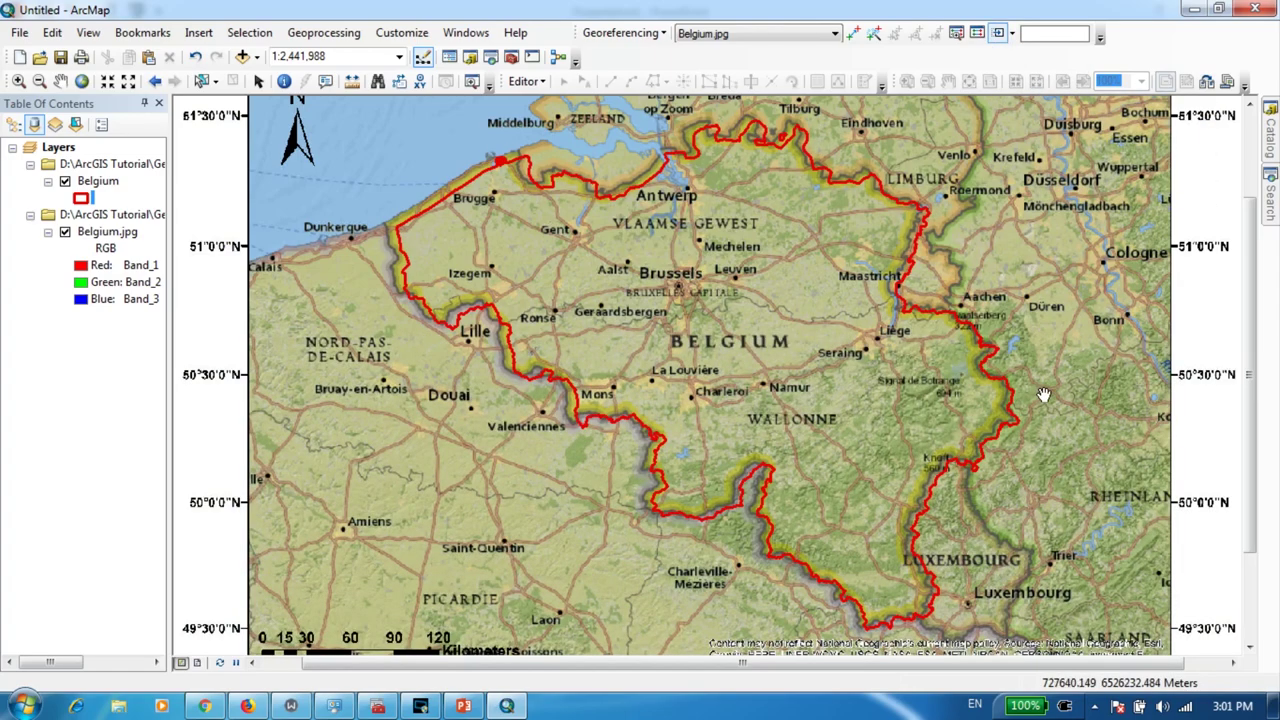
left_click_drag(1043, 395, 1054, 397)
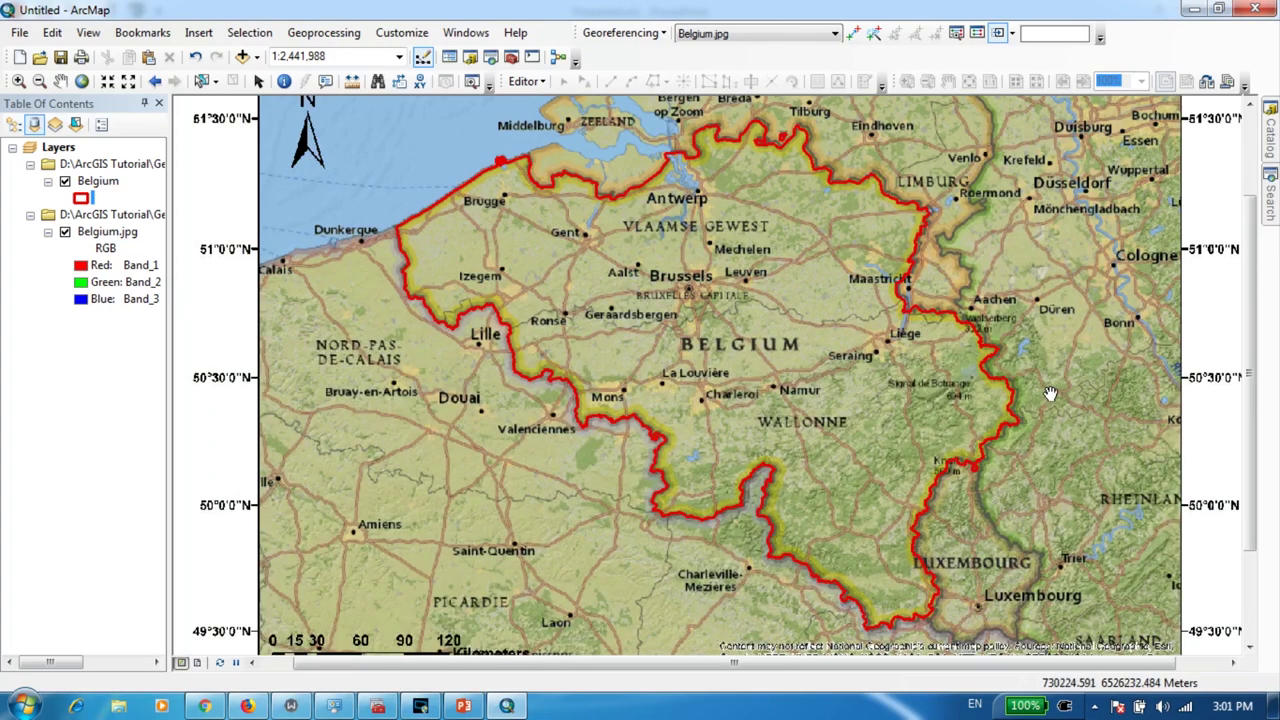
- Examine how closely the red outline follows the map's border near Dunkerque and Lille and along the eastern border near Aachen
scroll(385, 243, "up", 1)
scroll(385, 243, "down", 3)
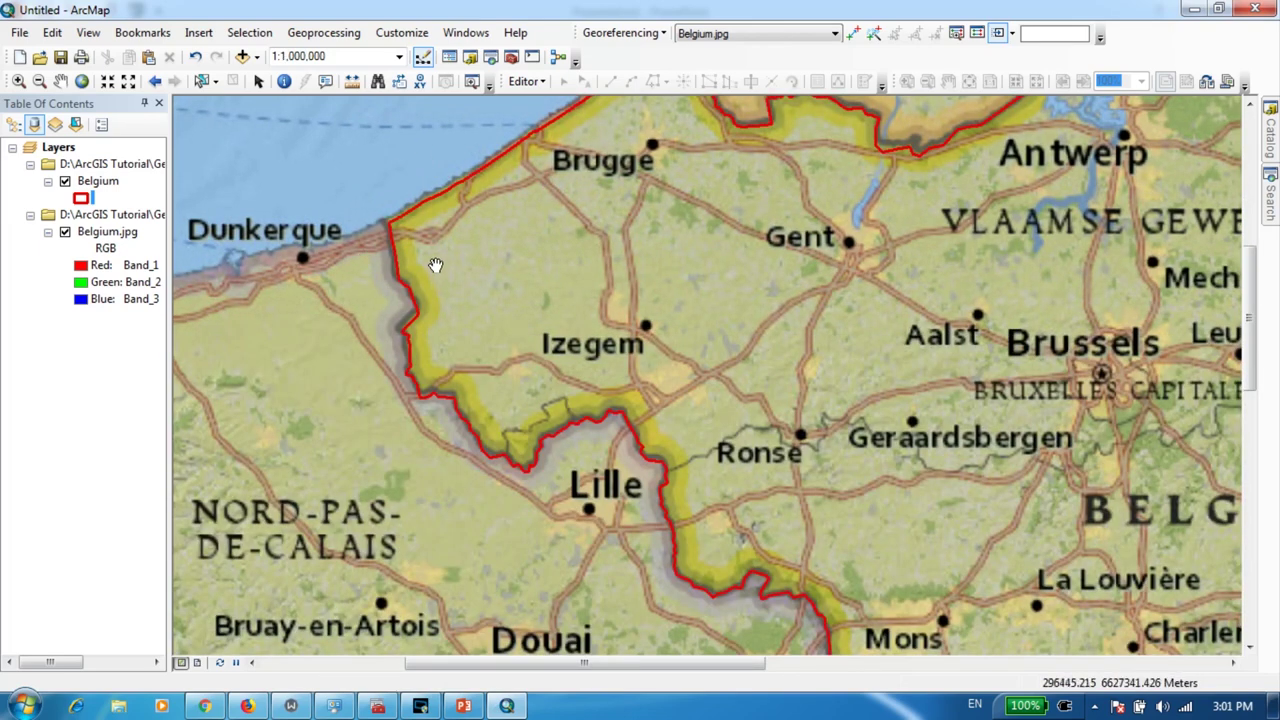
scroll(440, 220, "up", 4)
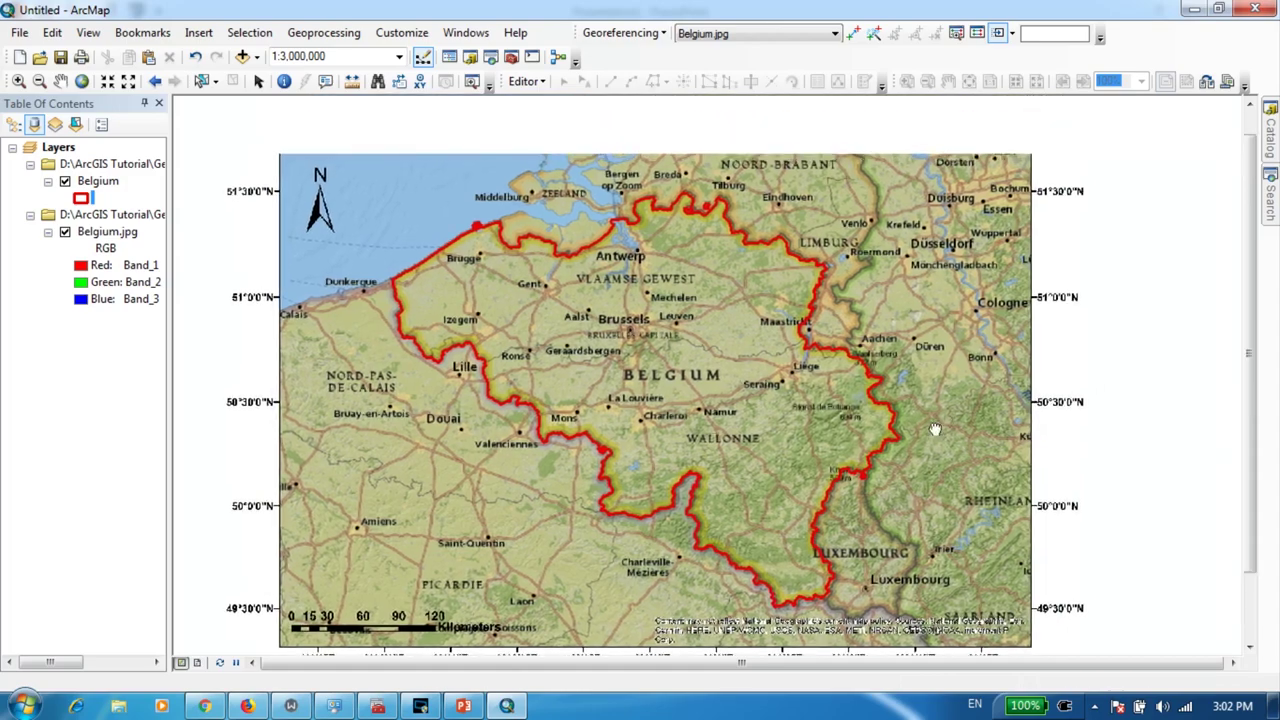
scroll(908, 405, "down", 5)
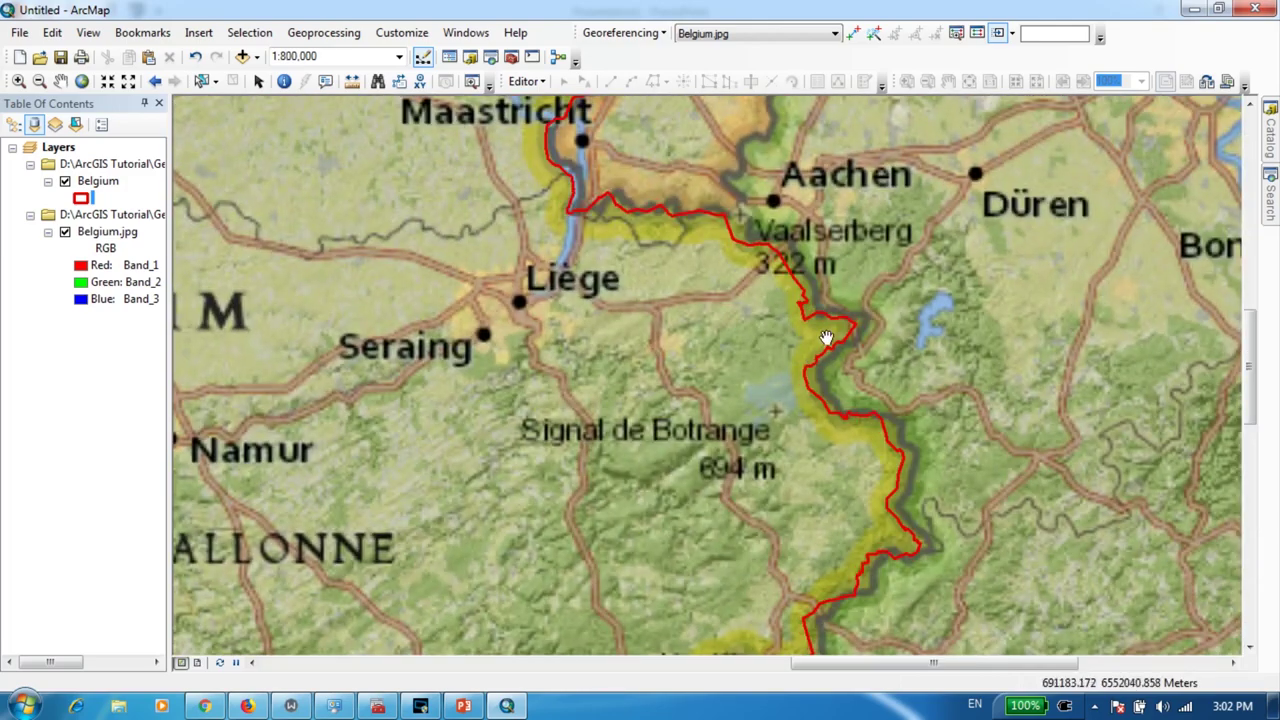
scroll(823, 340, "down", 2)
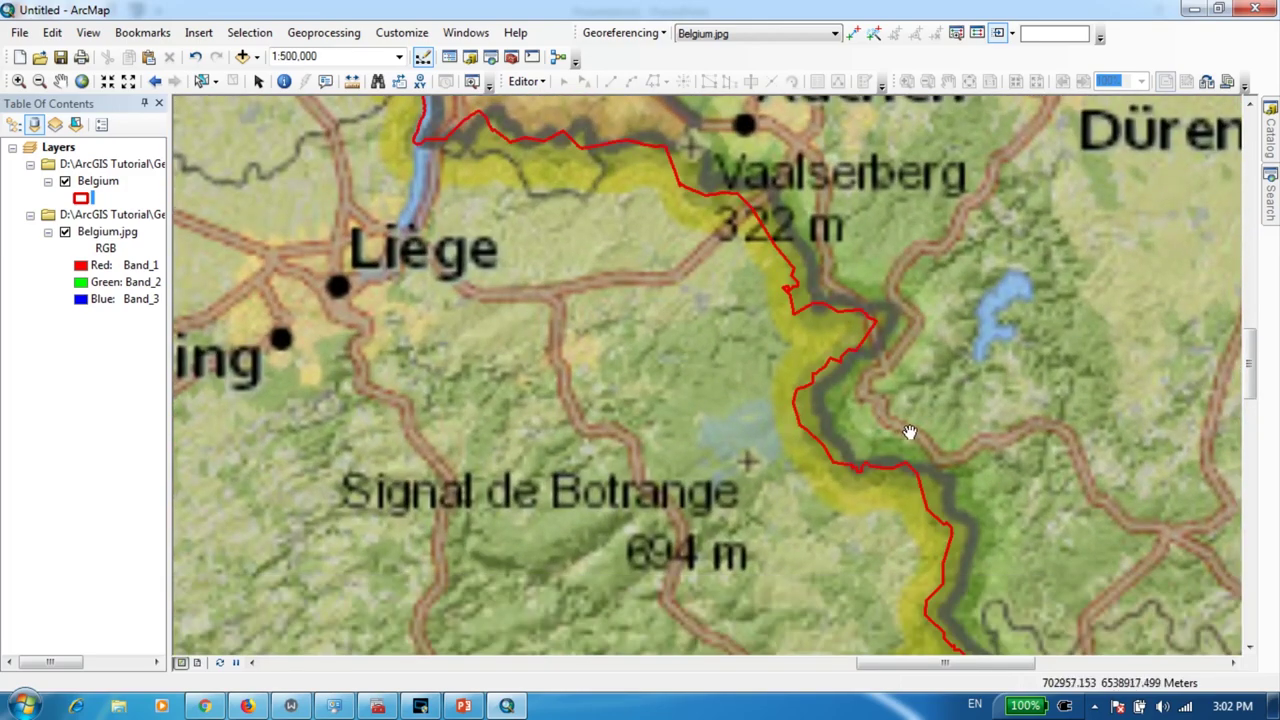
scroll(916, 436, "up", 3)
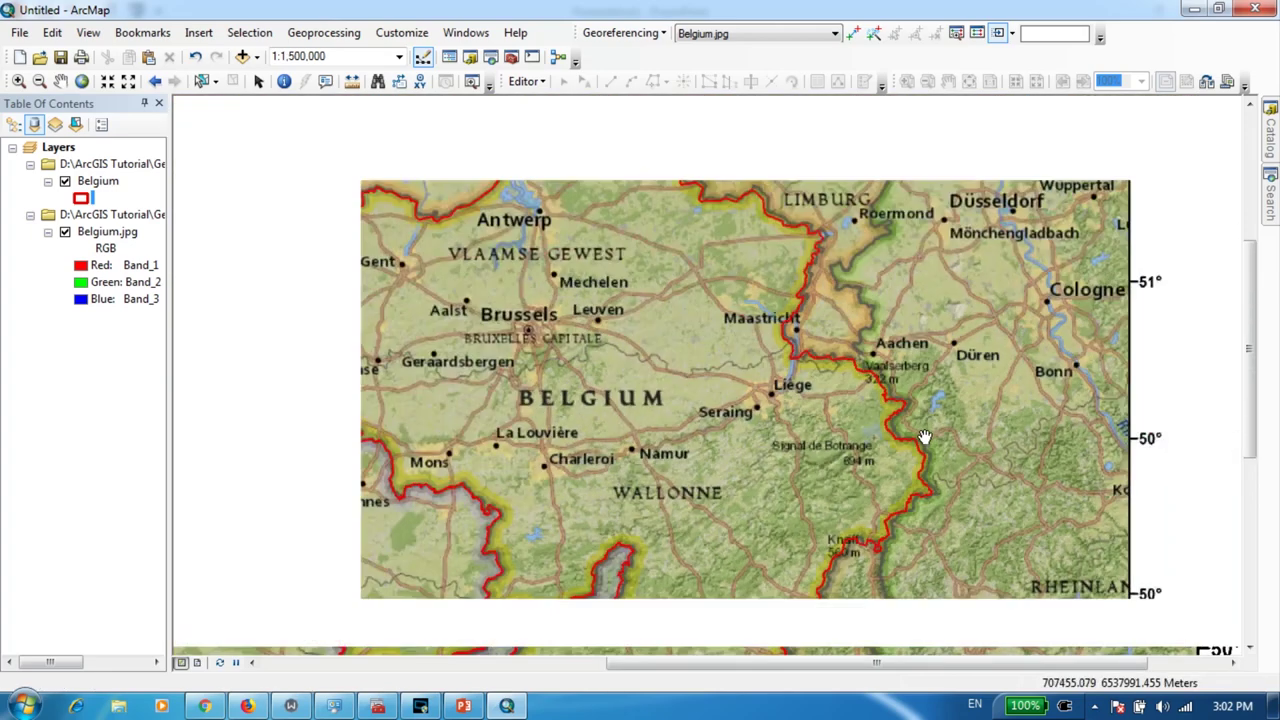
scroll(924, 437, "up", 2)
left_click_drag(925, 305, 980, 261)
- Fine-tune the size of Belgium.jpg with the Scale tool, making it very slightly smaller
left_click(1011, 33)
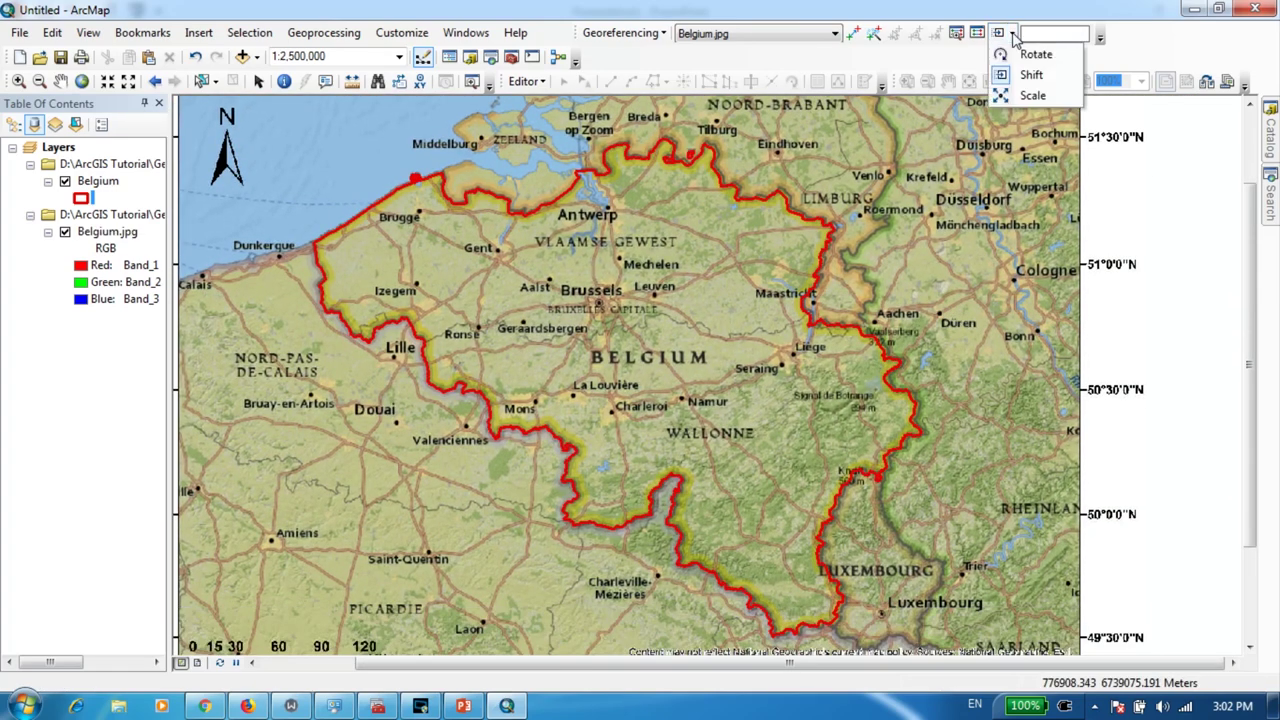
left_click(1037, 95)
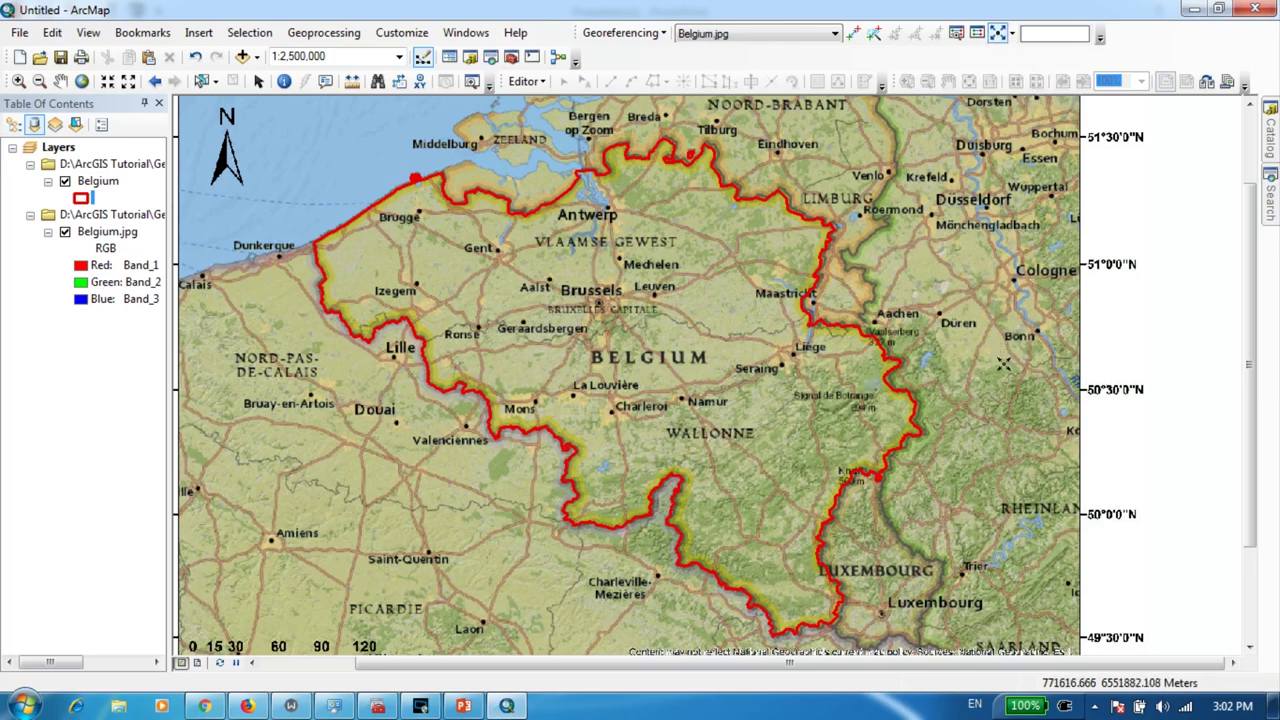
left_click_drag(988, 366, 1004, 362)
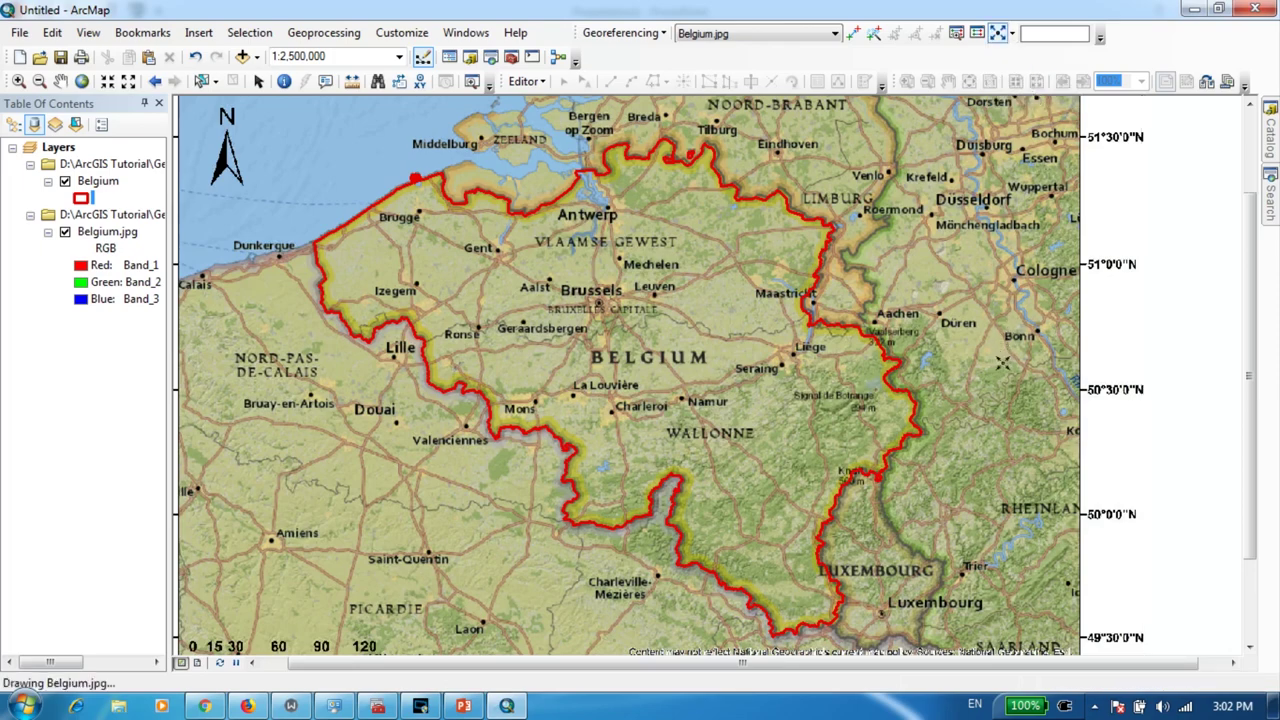
- Shift Belgium.jpg until its national border coincides with the red shapefile outline, and view the whole map
left_click(1011, 33)
left_click(1040, 96)
left_click_drag(805, 294, 722, 312)
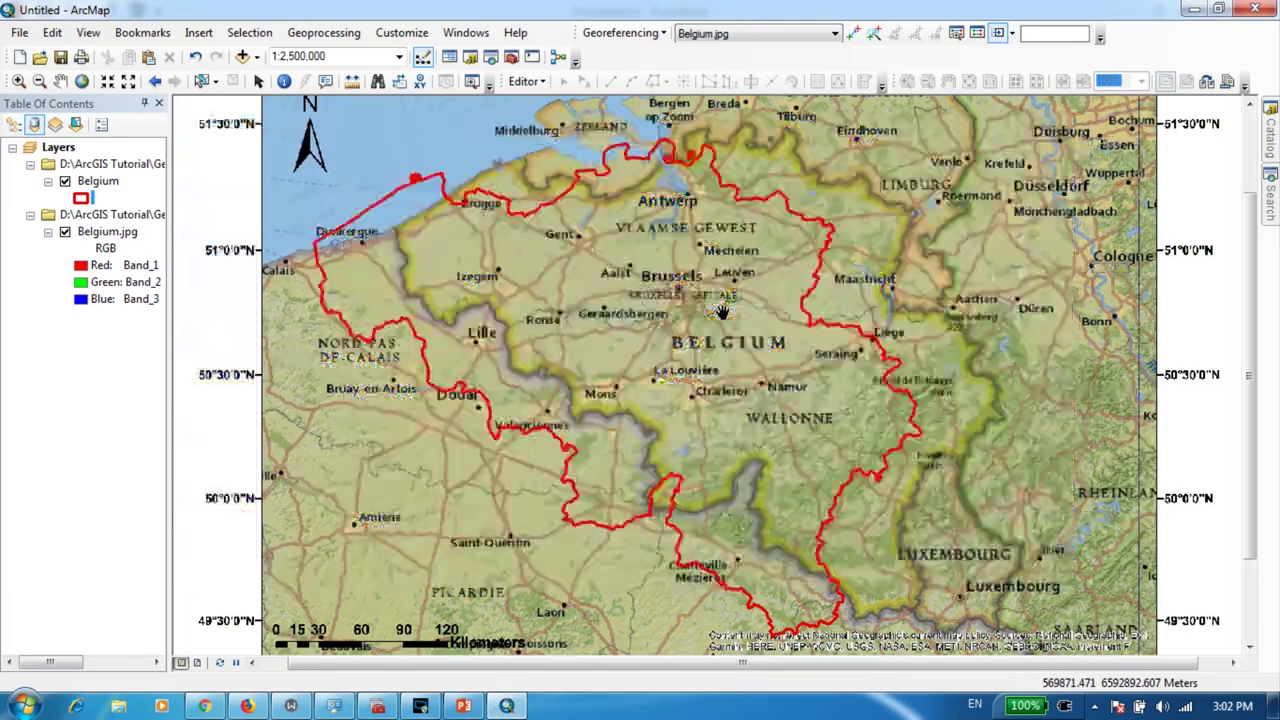
left_click_drag(722, 312, 722, 312)
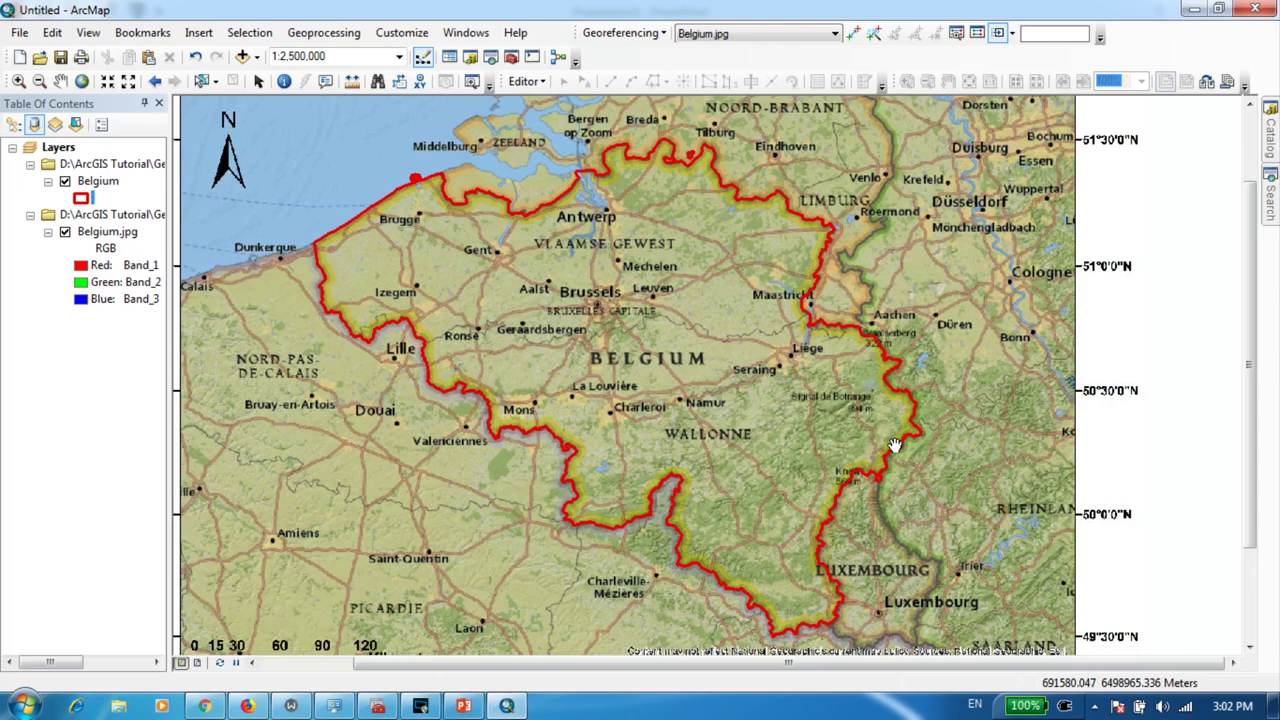
scroll(895, 446, "down", 2)
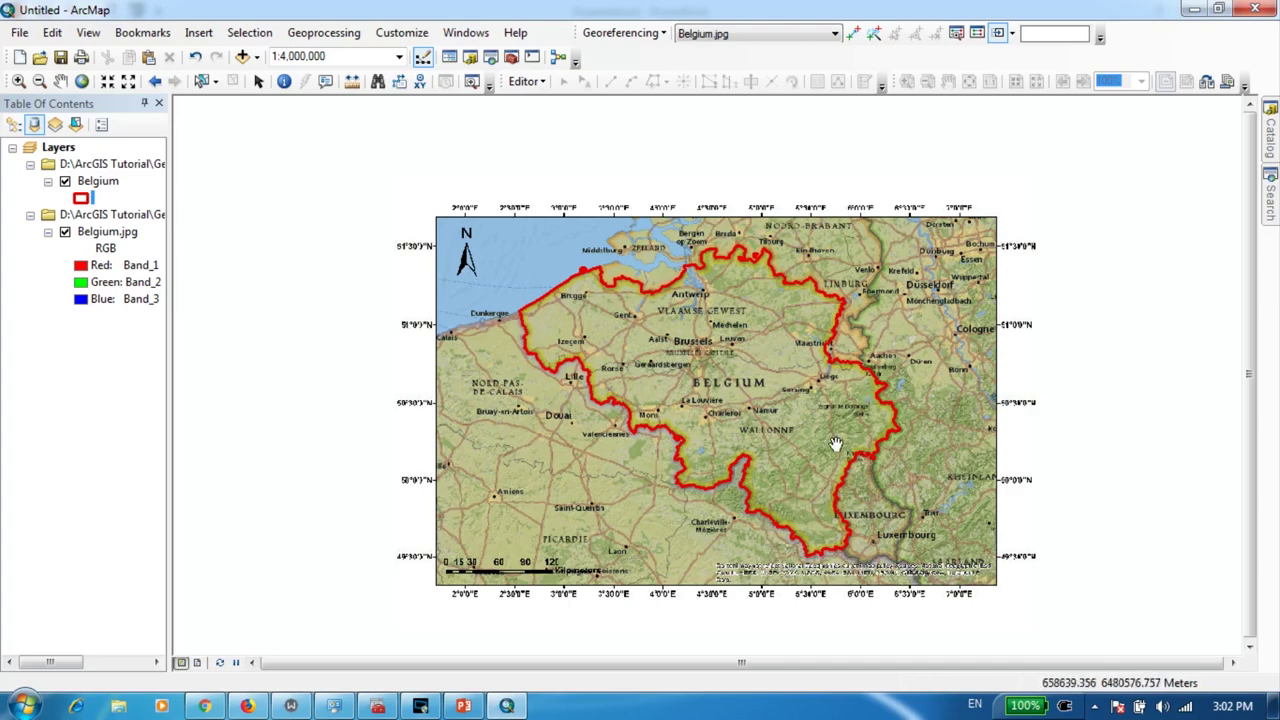
- Save the alignment of Belgium.jpg to the image by updating its georeferencing
scroll(835, 444, "down", 1)
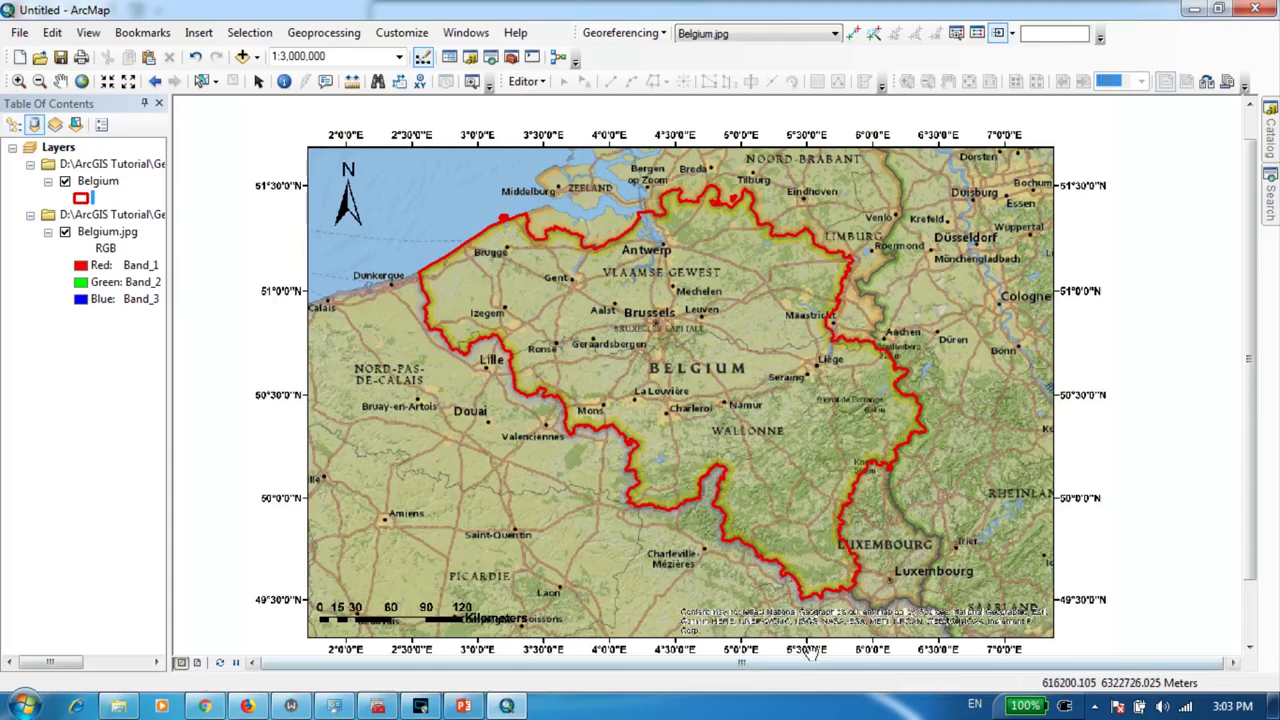
left_click(612, 33)
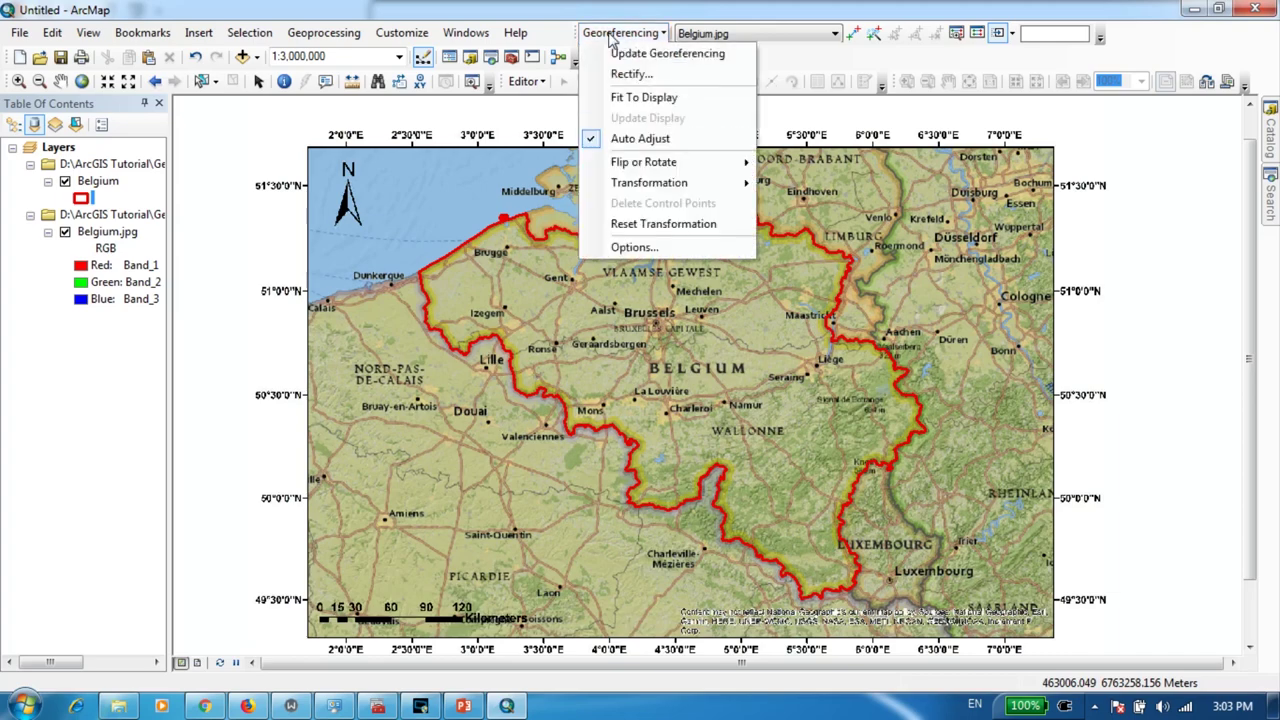
left_click(640, 54)
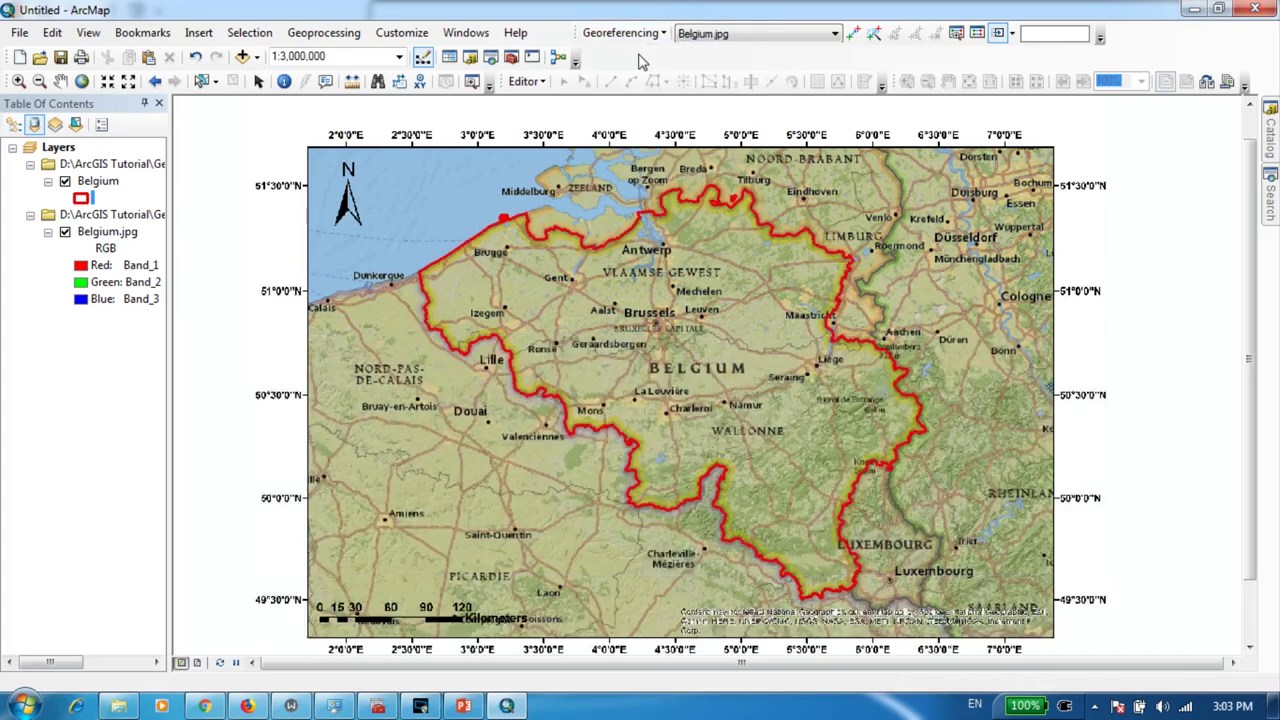
- Switch to Windows Explorer and examine the Belgium.jgwx, Belgium.jpg.aux and Belgium.jpg.ovr files stored beside the Belgium image
left_click(118, 706)
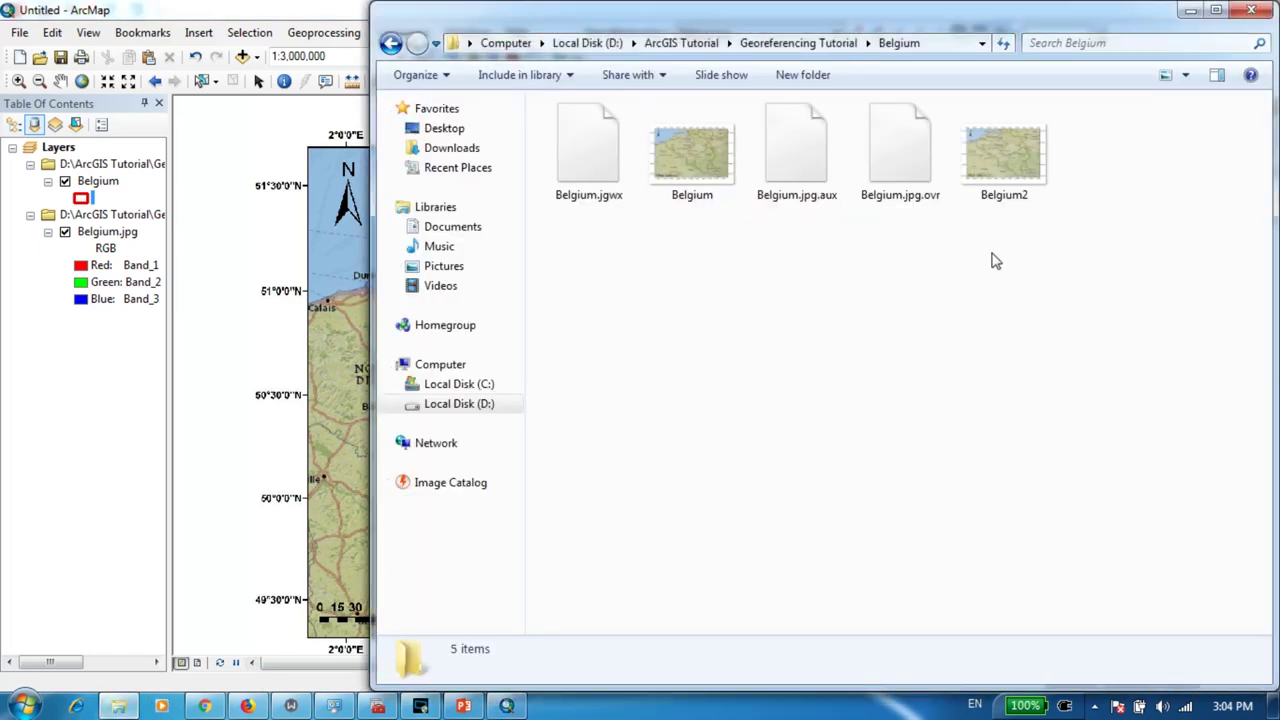
left_click(563, 163)
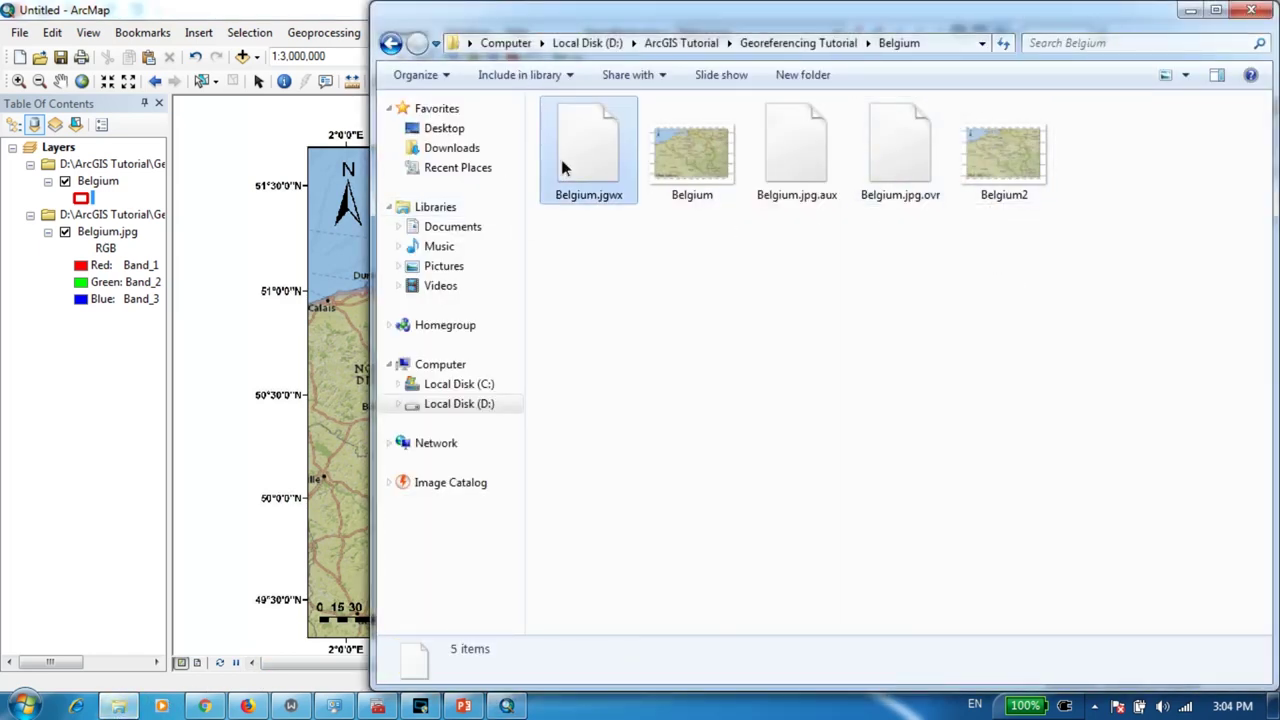
left_click(823, 180)
left_click(890, 172)
left_click(800, 170)
left_click(620, 170)
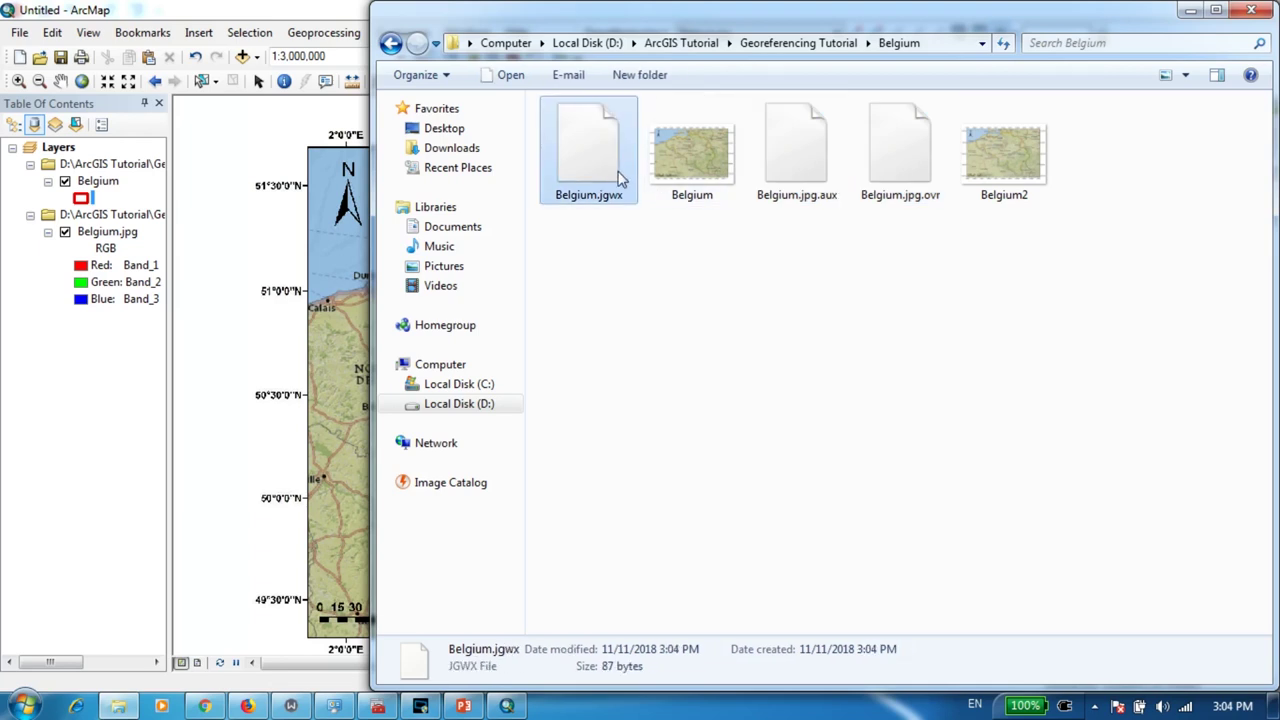
left_click(671, 350)
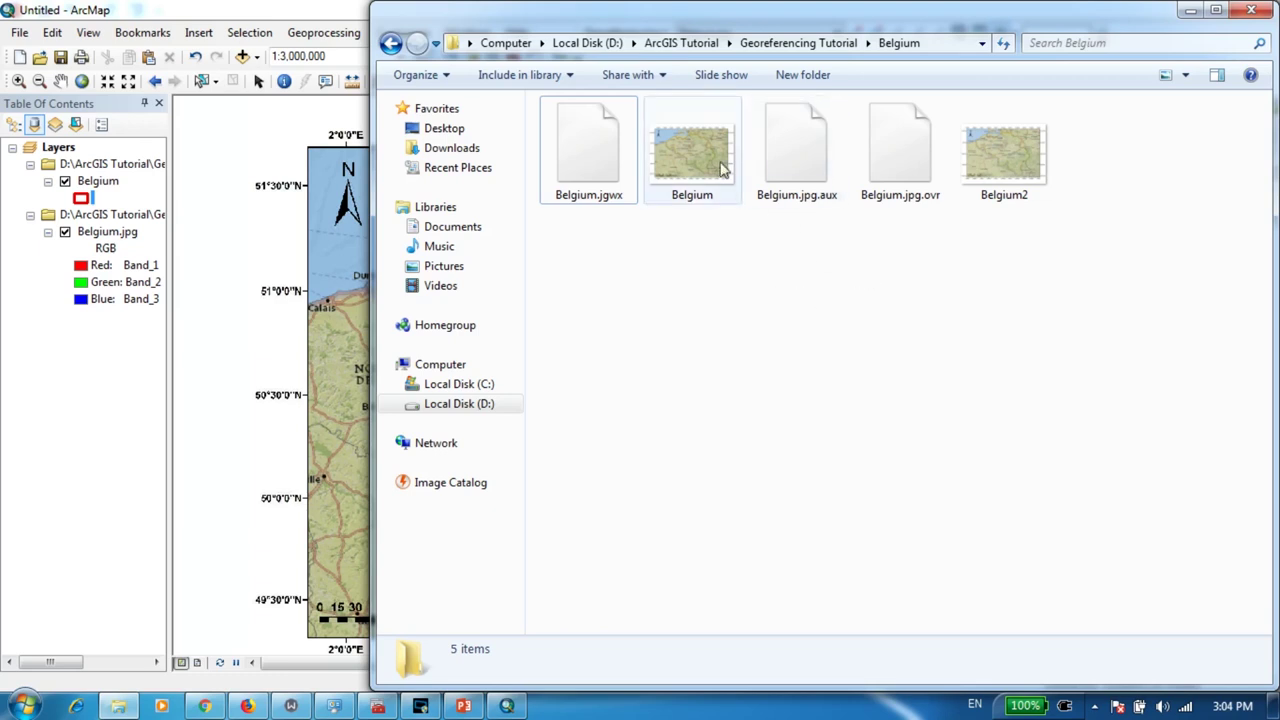
left_click(688, 152)
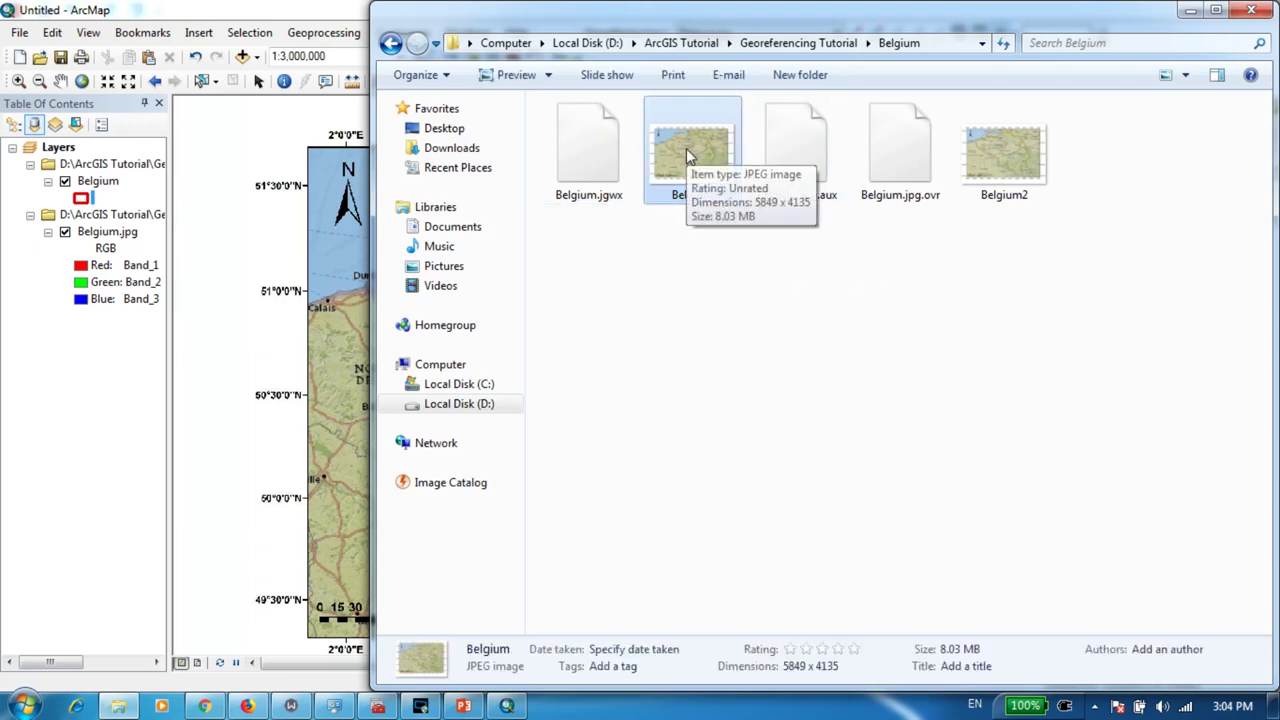
left_click(880, 280)
left_click_drag(926, 257, 587, 139)
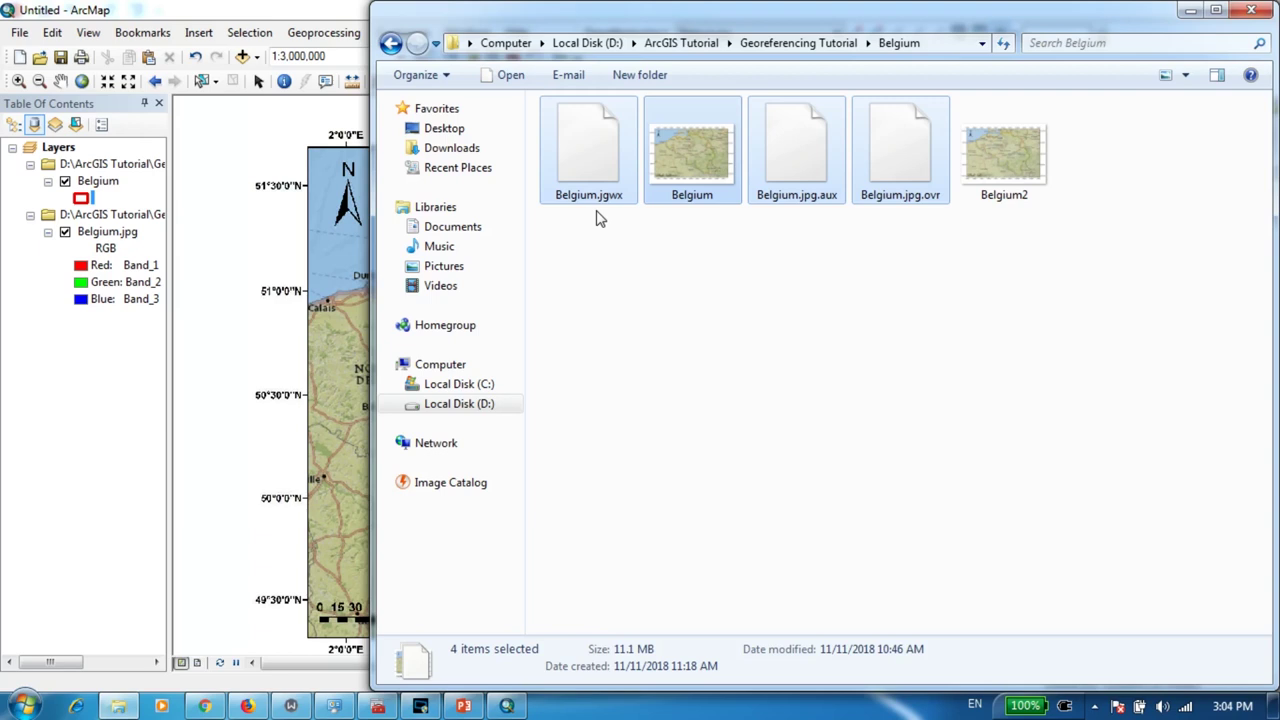
left_click(597, 218)
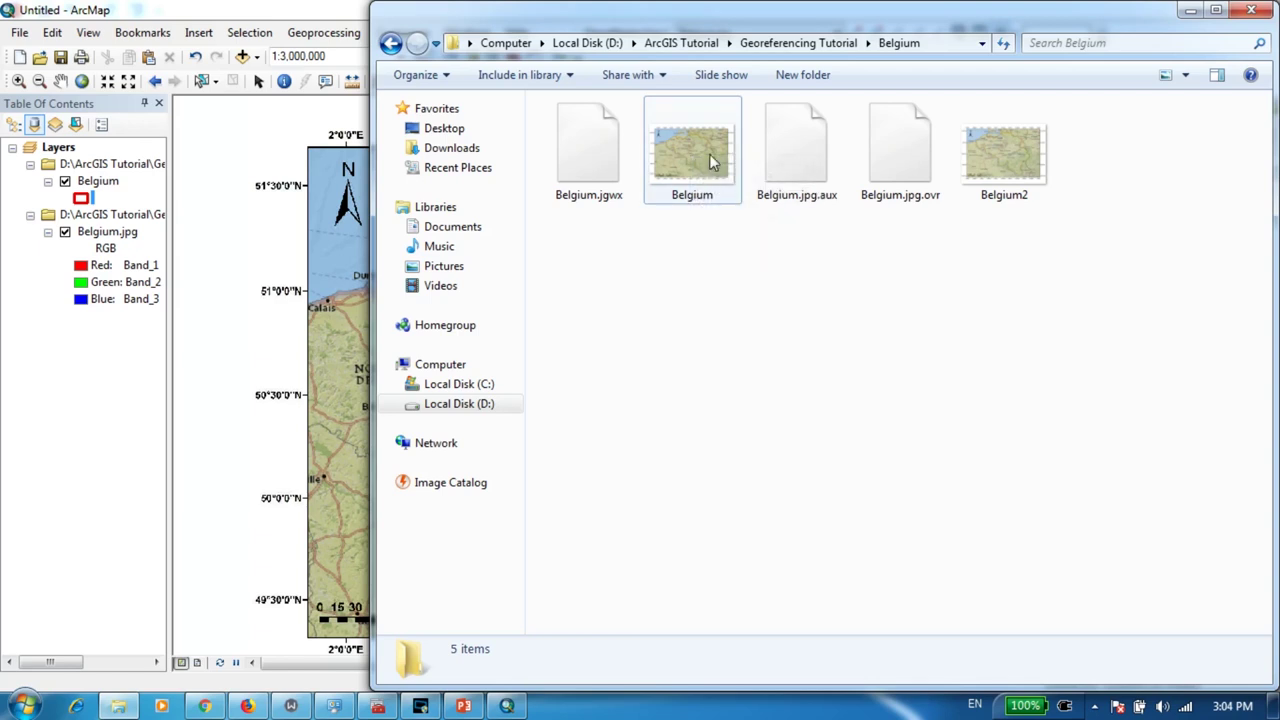
mouse_move(709, 155)
- Return to ArcMap and remove the Belgium.jpg layer from the map
left_click(314, 22)
double_click(314, 22)
double_click(566, 26)
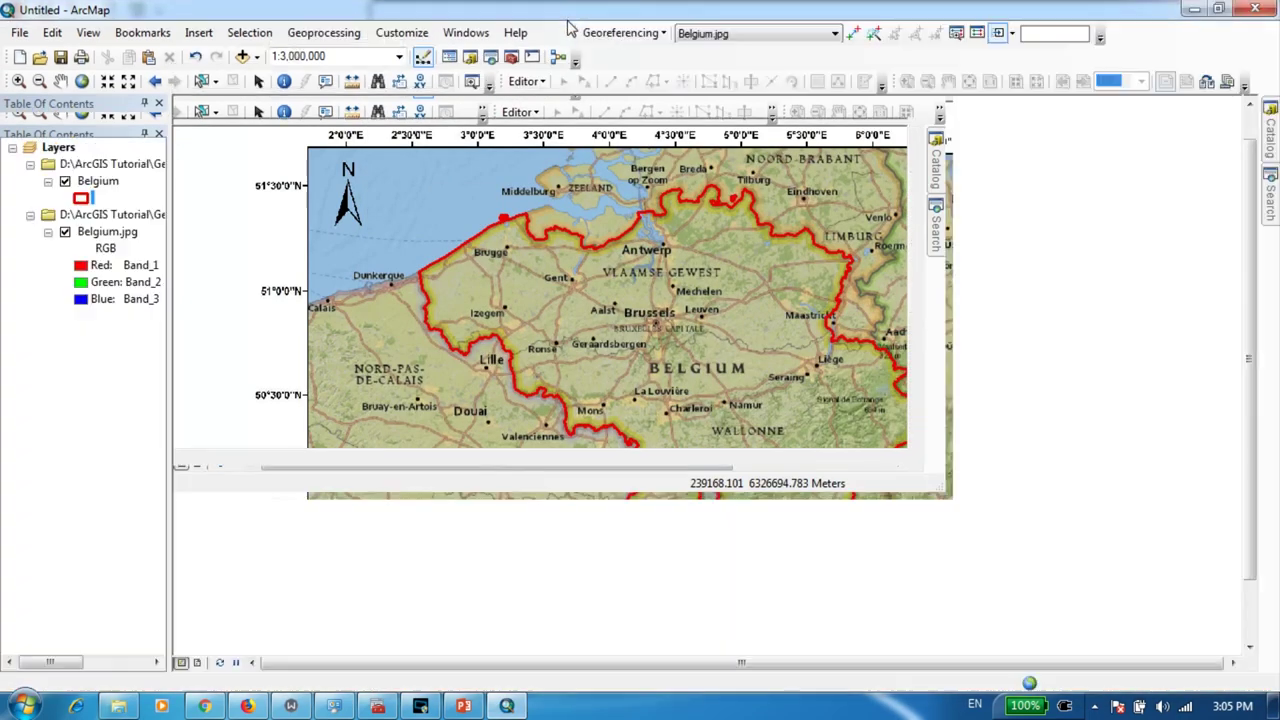
left_click(614, 33)
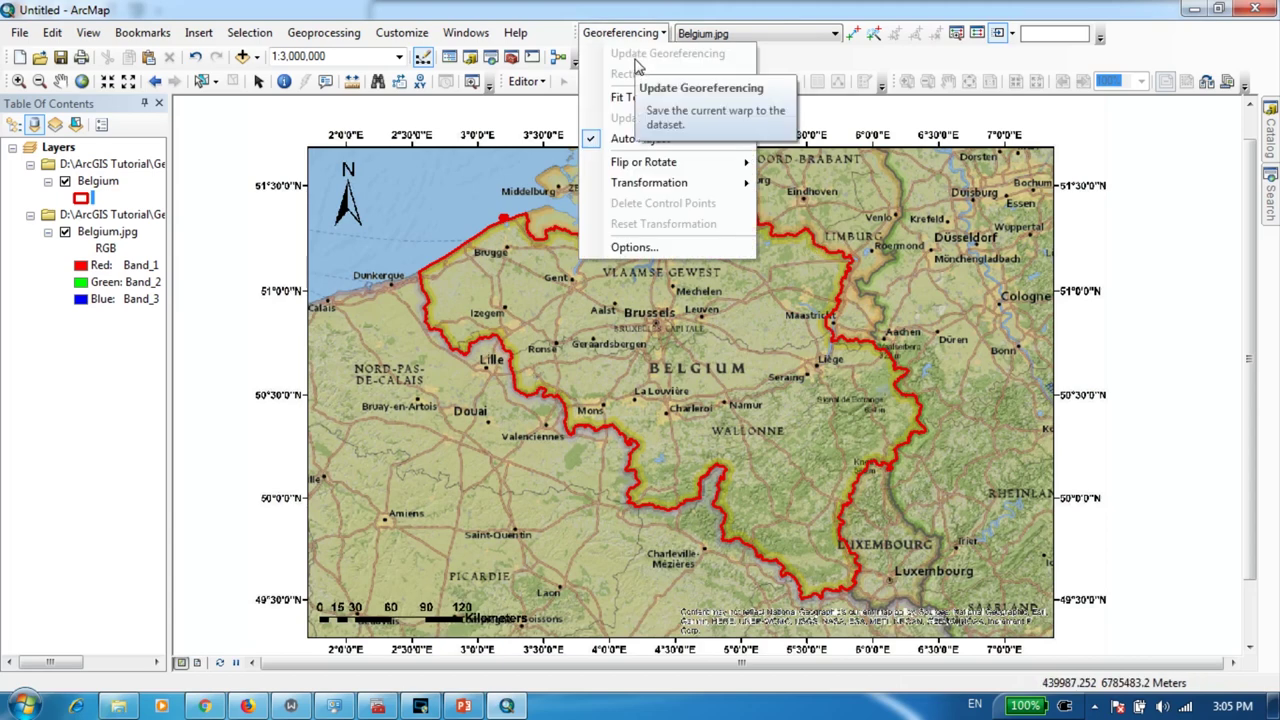
left_click(92, 236)
right_click(92, 238)
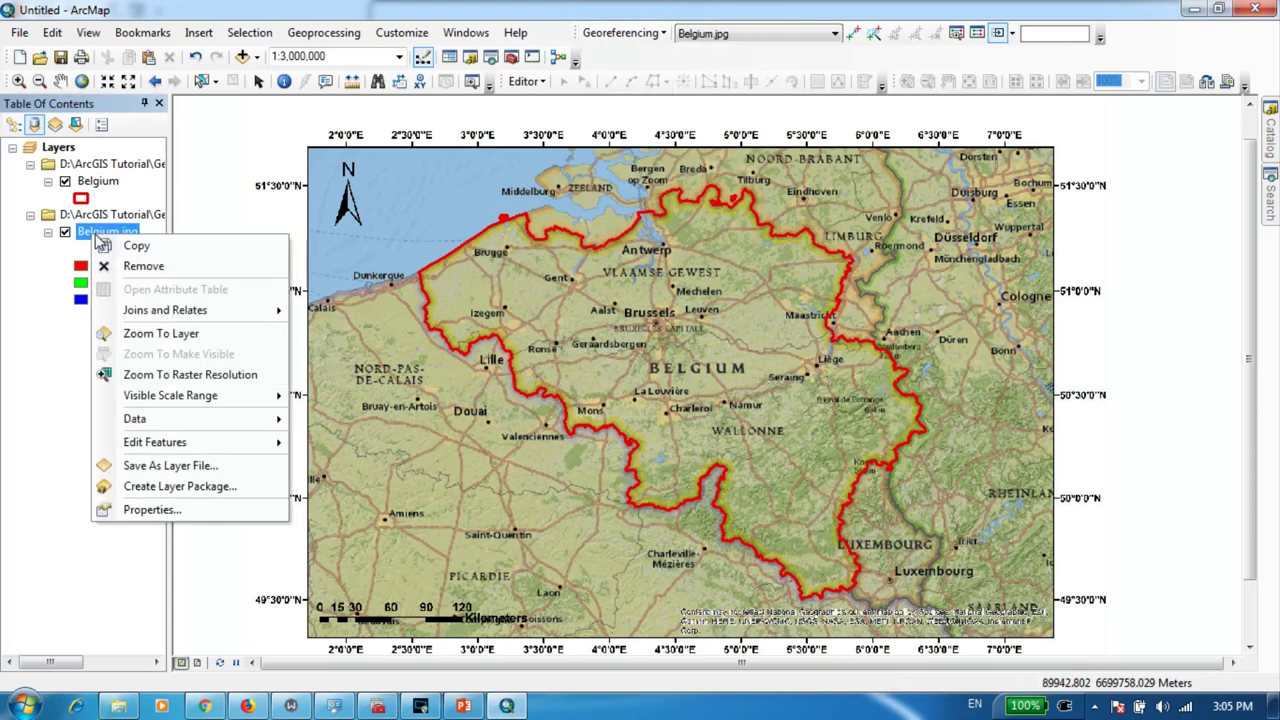
left_click(169, 266)
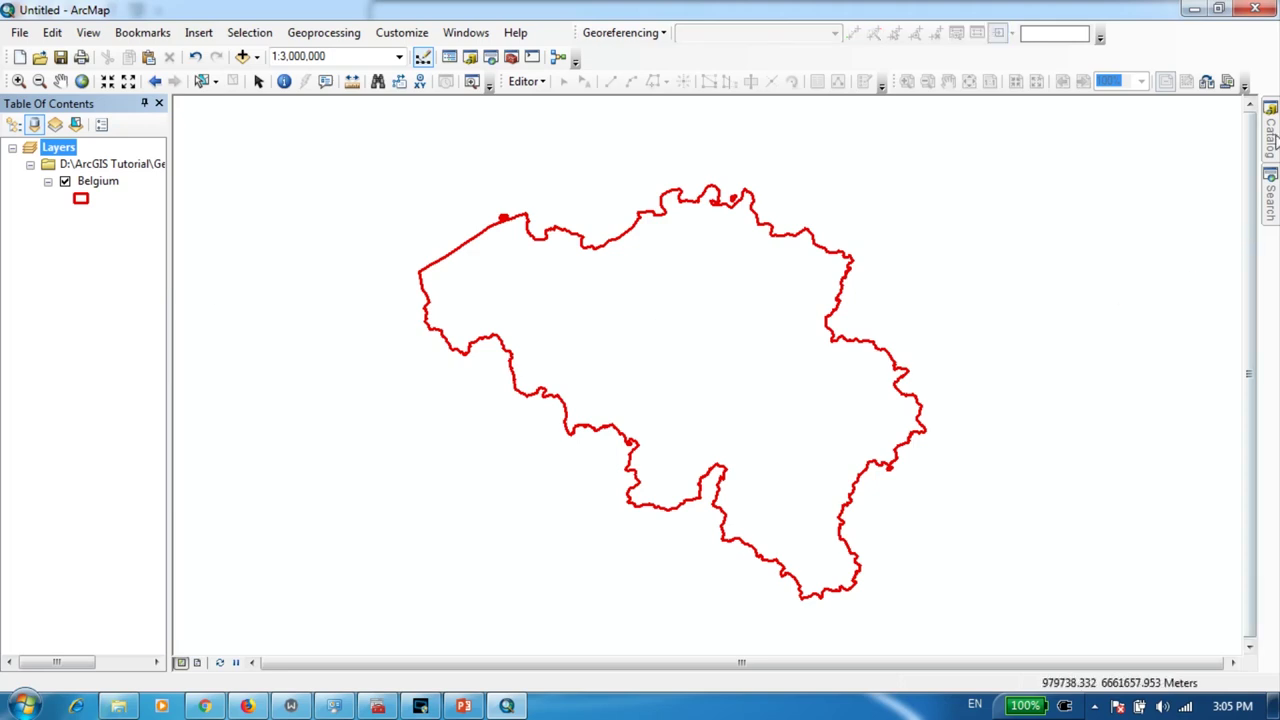
- Add the saved Belgium.jpg from the Belgium folder back to the map from the Catalog
left_click(1270, 130)
left_click(1122, 281)
left_click_drag(1122, 285, 80, 195)
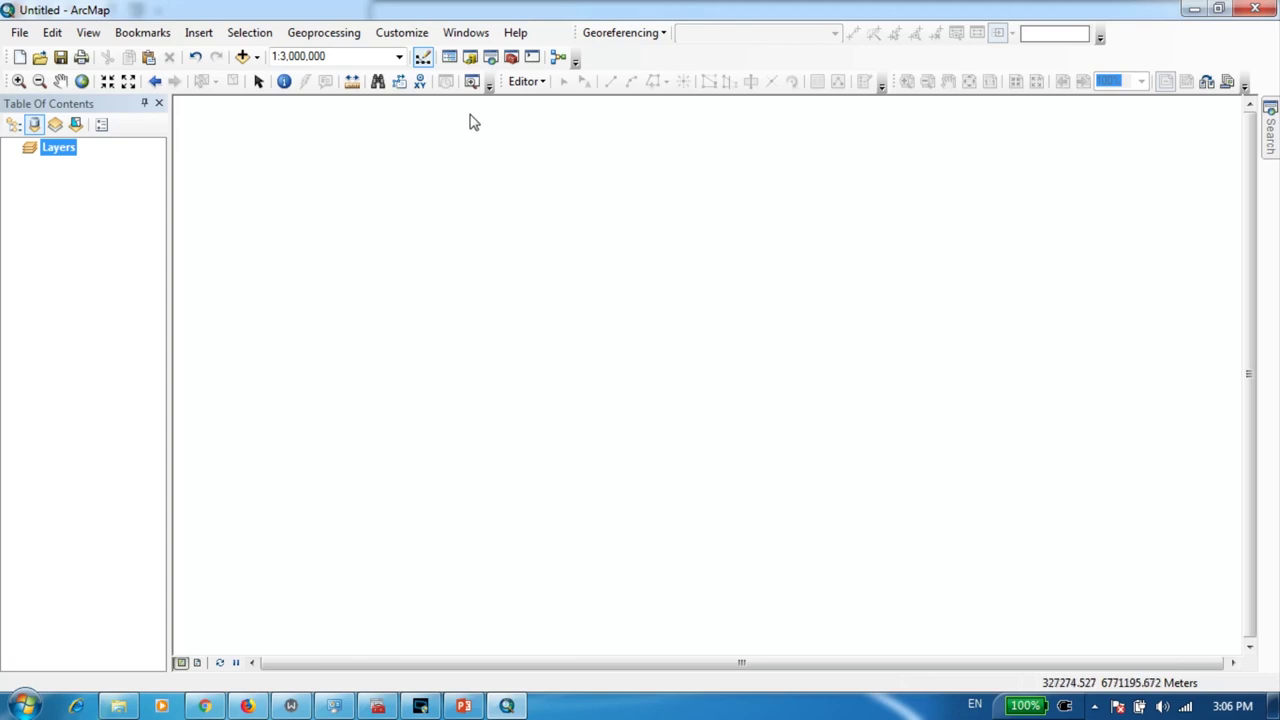
- Add Belgium2.jpg from the Belgium folder in the Catalog, building pyramids and accepting the unknown spatial reference
left_click(470, 57)
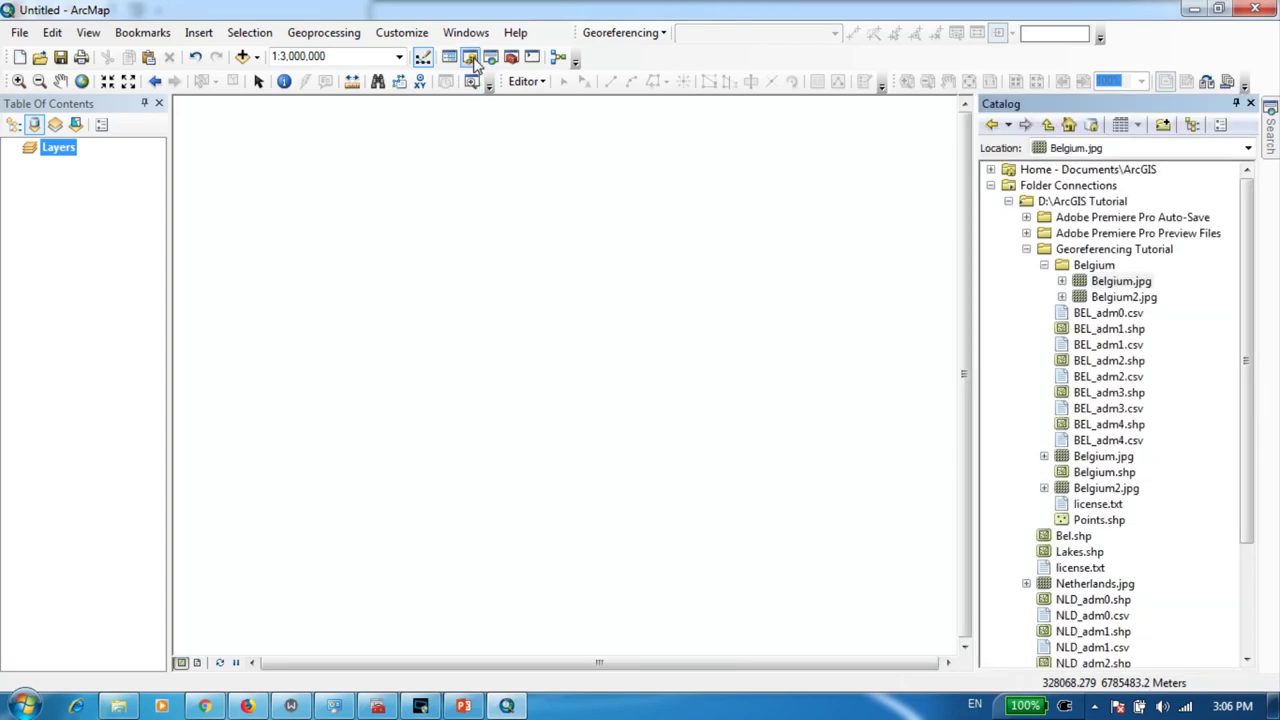
left_click(1126, 298)
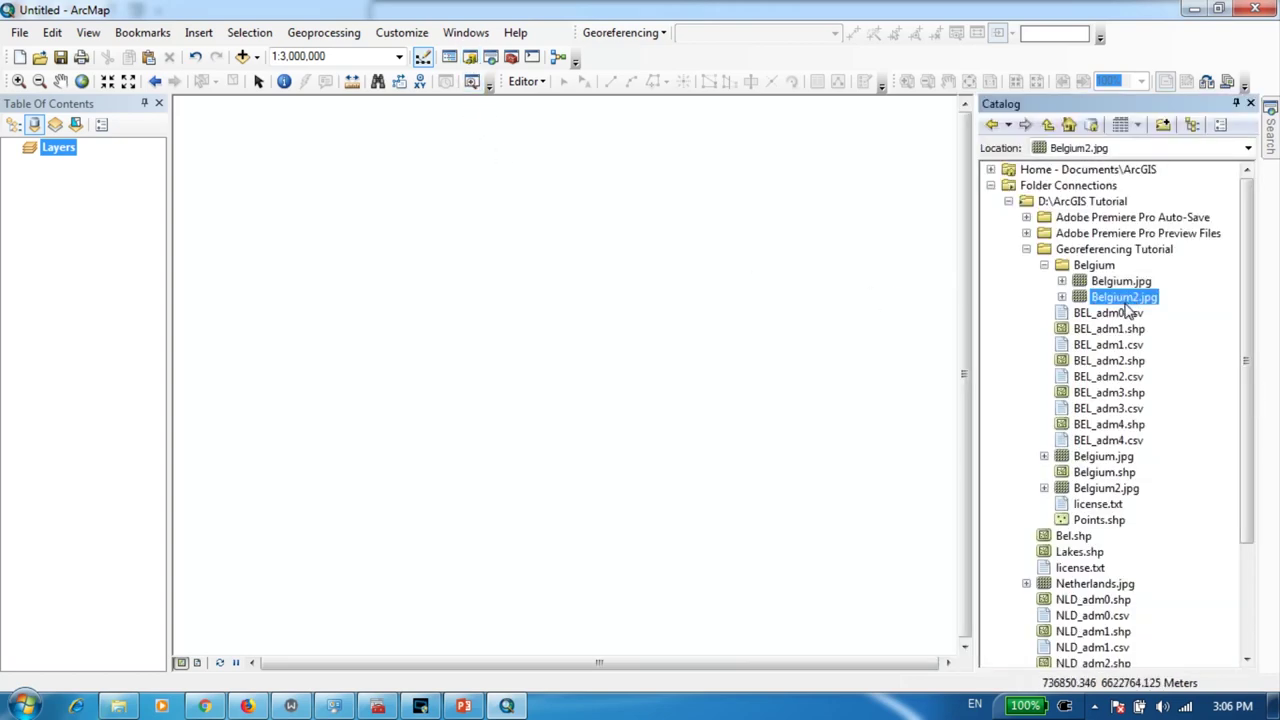
left_click_drag(1118, 302, 83, 211)
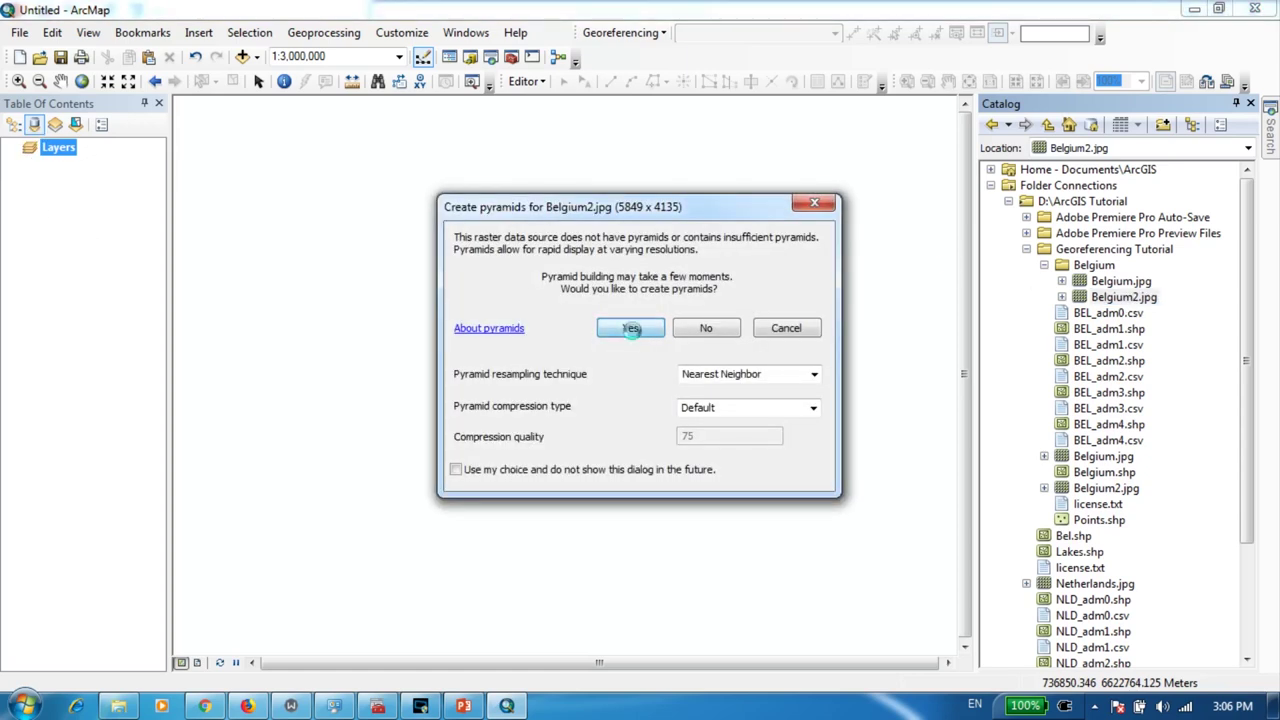
left_click(630, 328)
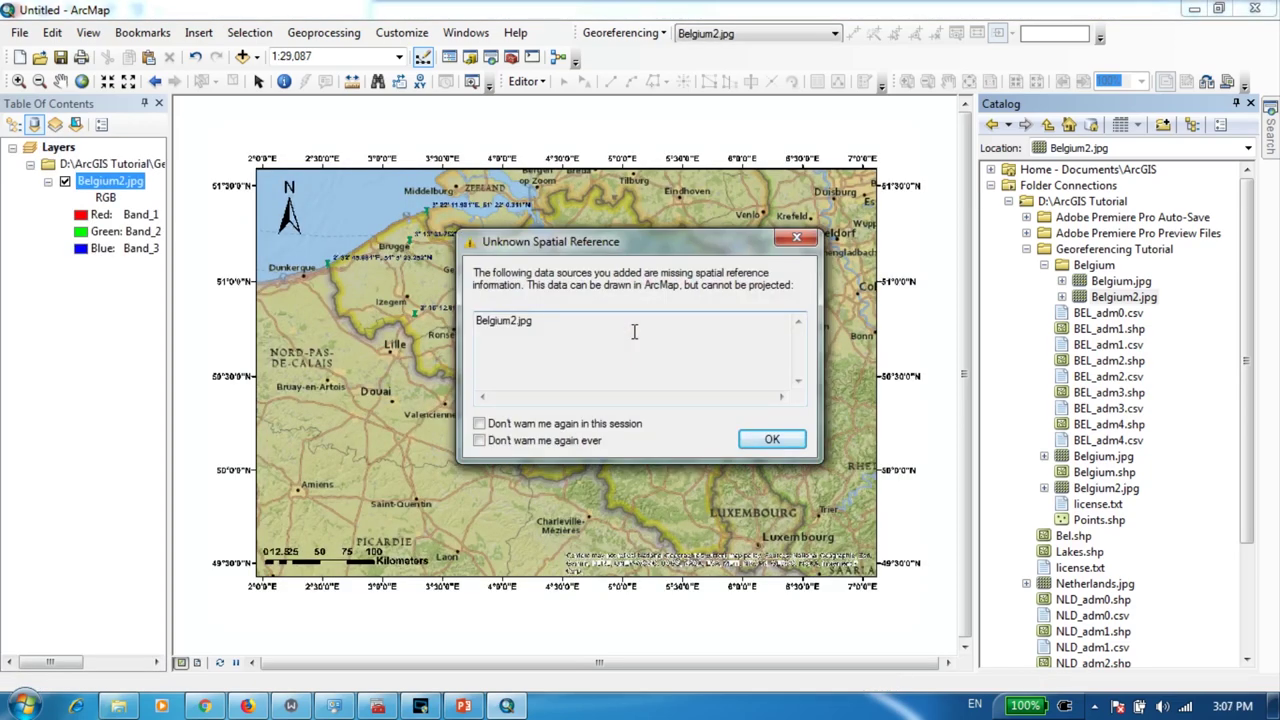
left_click(770, 441)
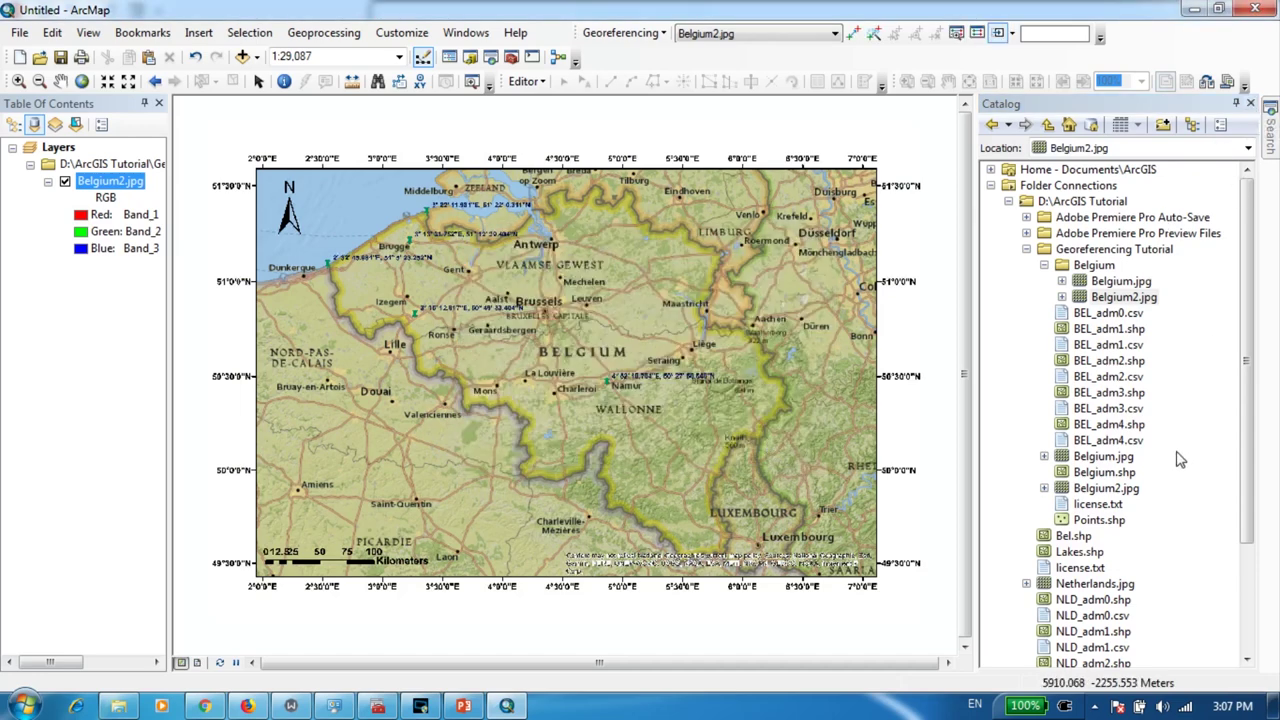
- Add Belgium.shp from the Georeferencing Tutorial folder above Belgium2.jpg, close the Catalog and zoom to the Belgium layer
left_click(1102, 474)
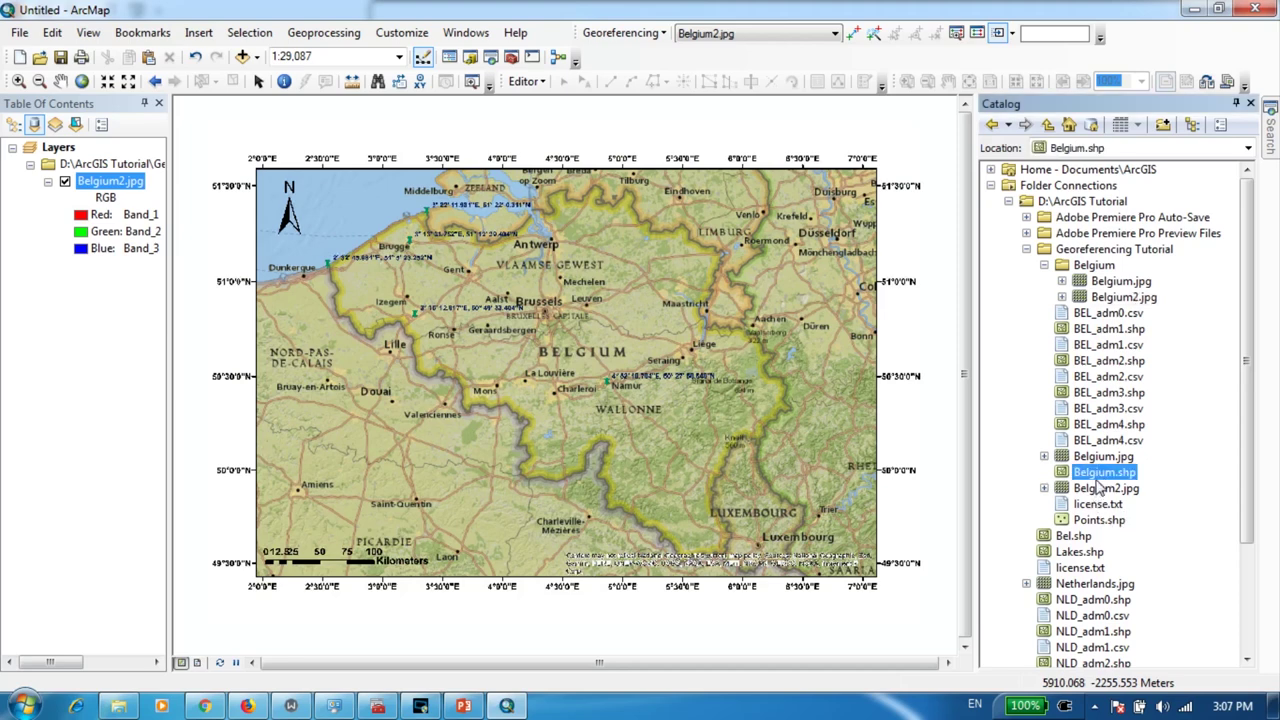
left_click_drag(1104, 480, 156, 177)
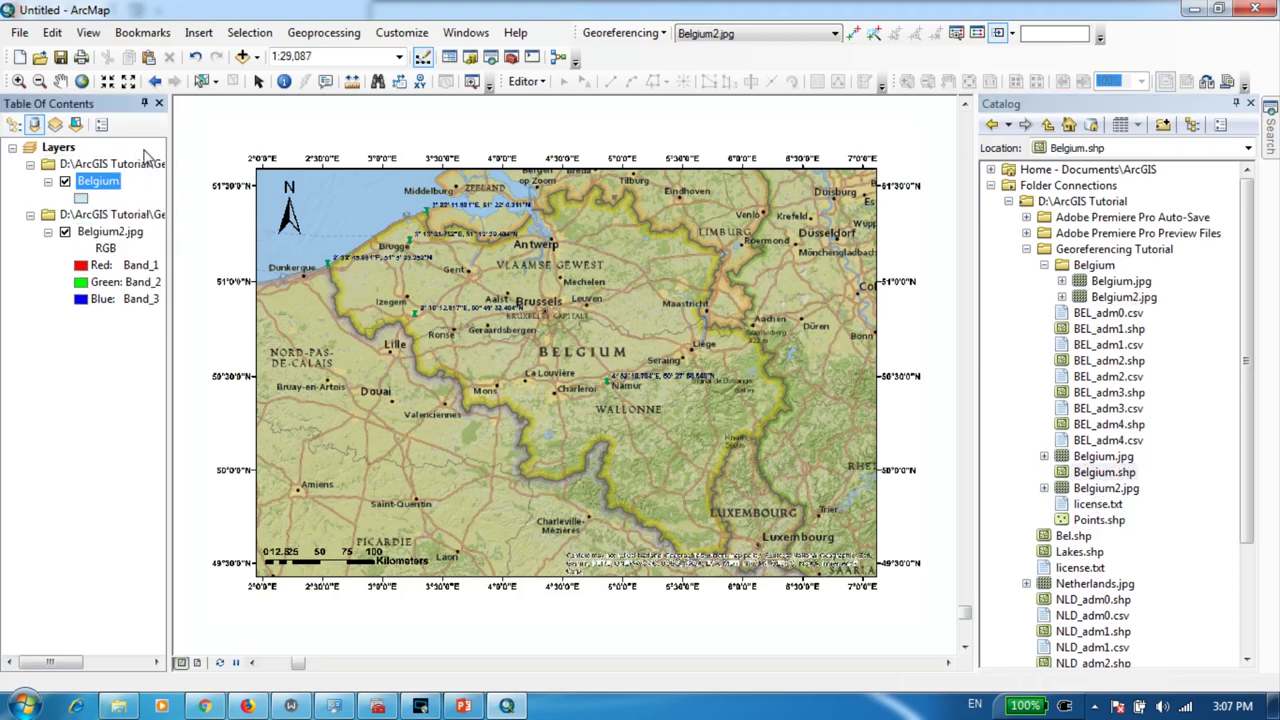
left_click(1249, 107)
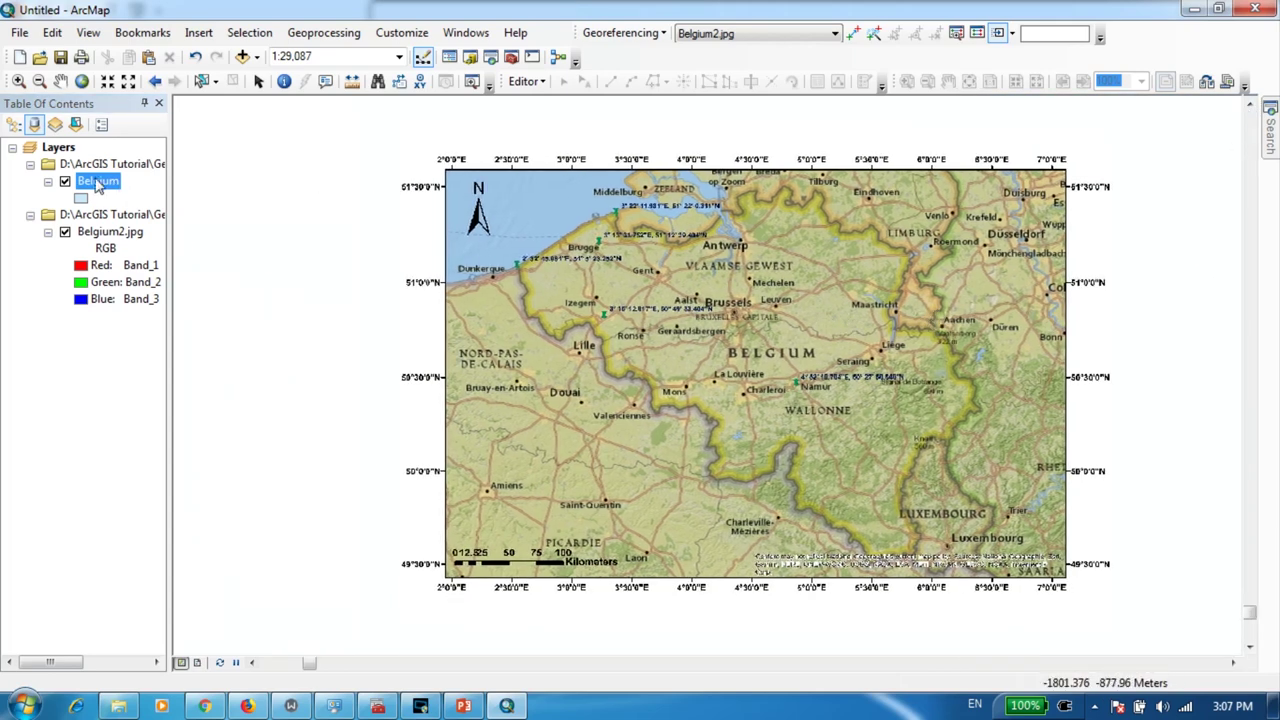
right_click(98, 182)
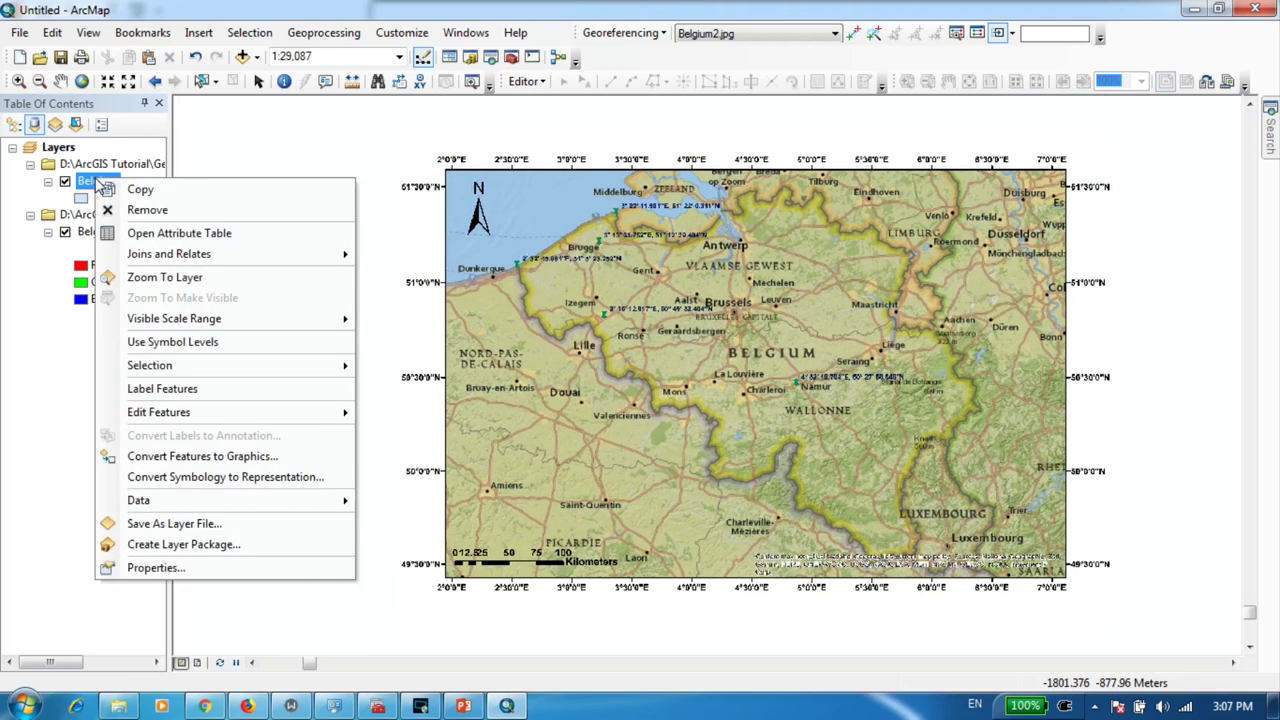
left_click(165, 277)
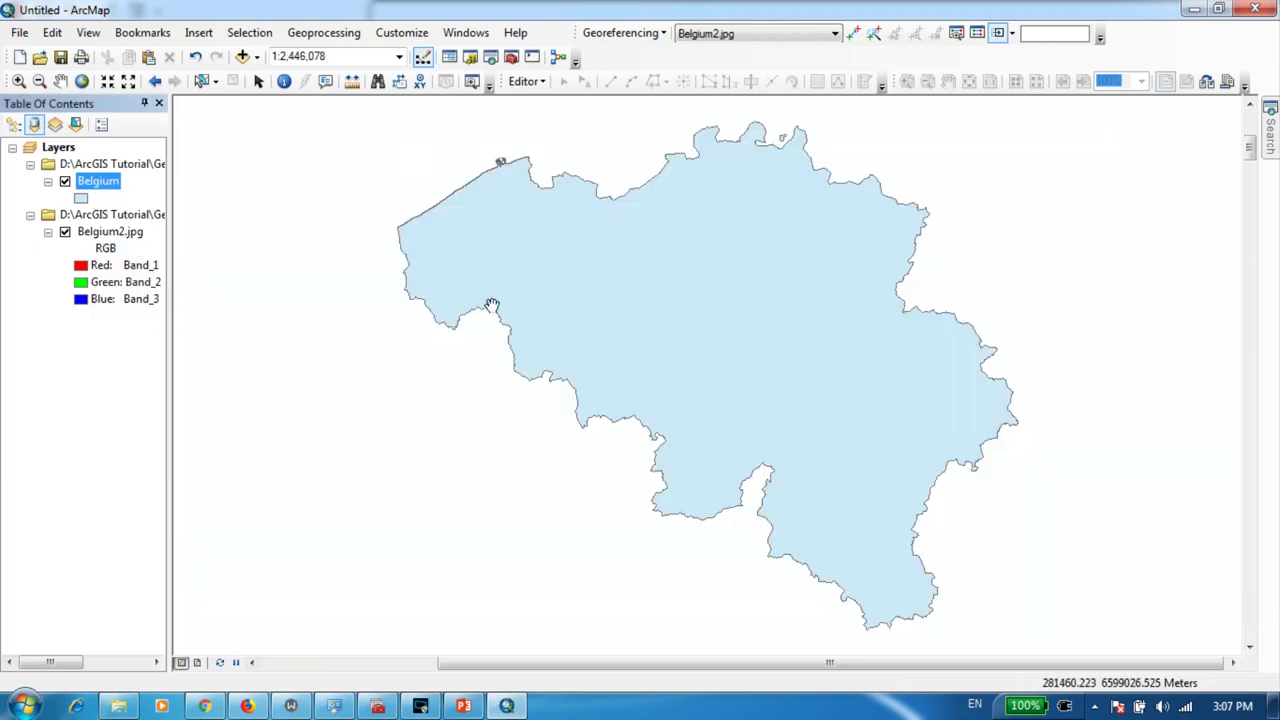
- Symbolize the Belgium layer with no fill and a red outline of width 2
left_click(84, 199)
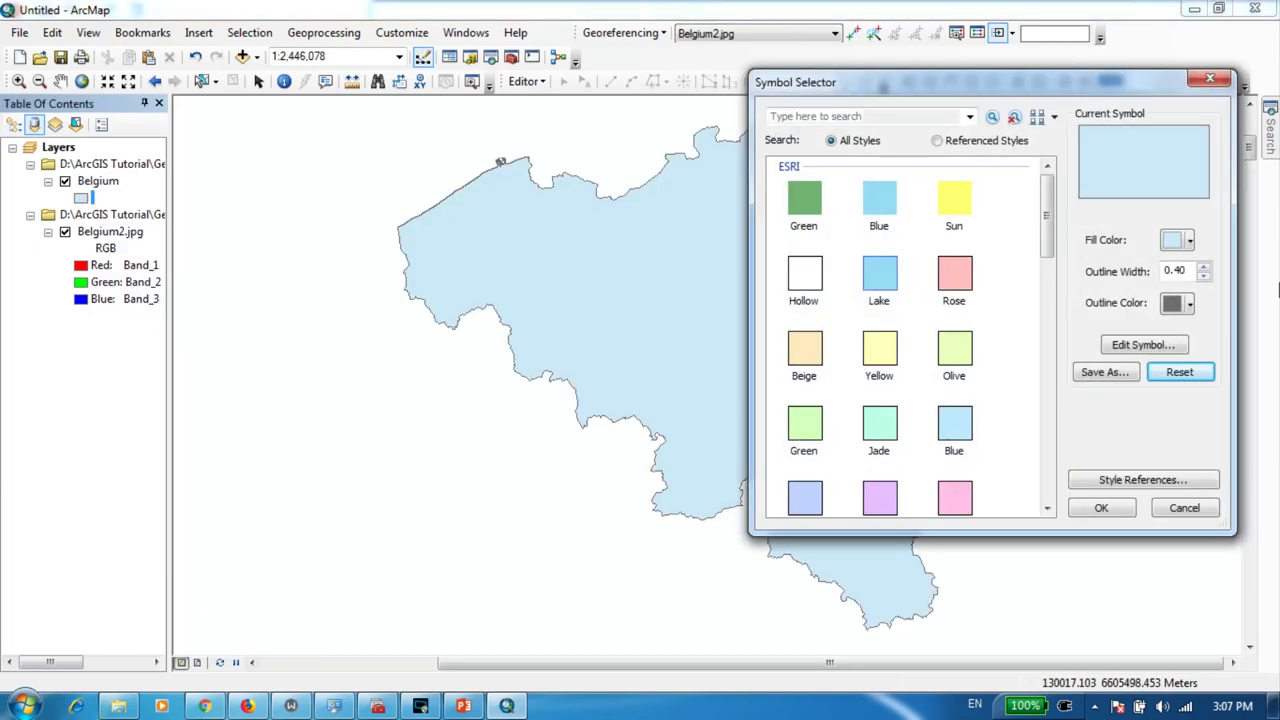
left_click(1186, 240)
left_click(1177, 267)
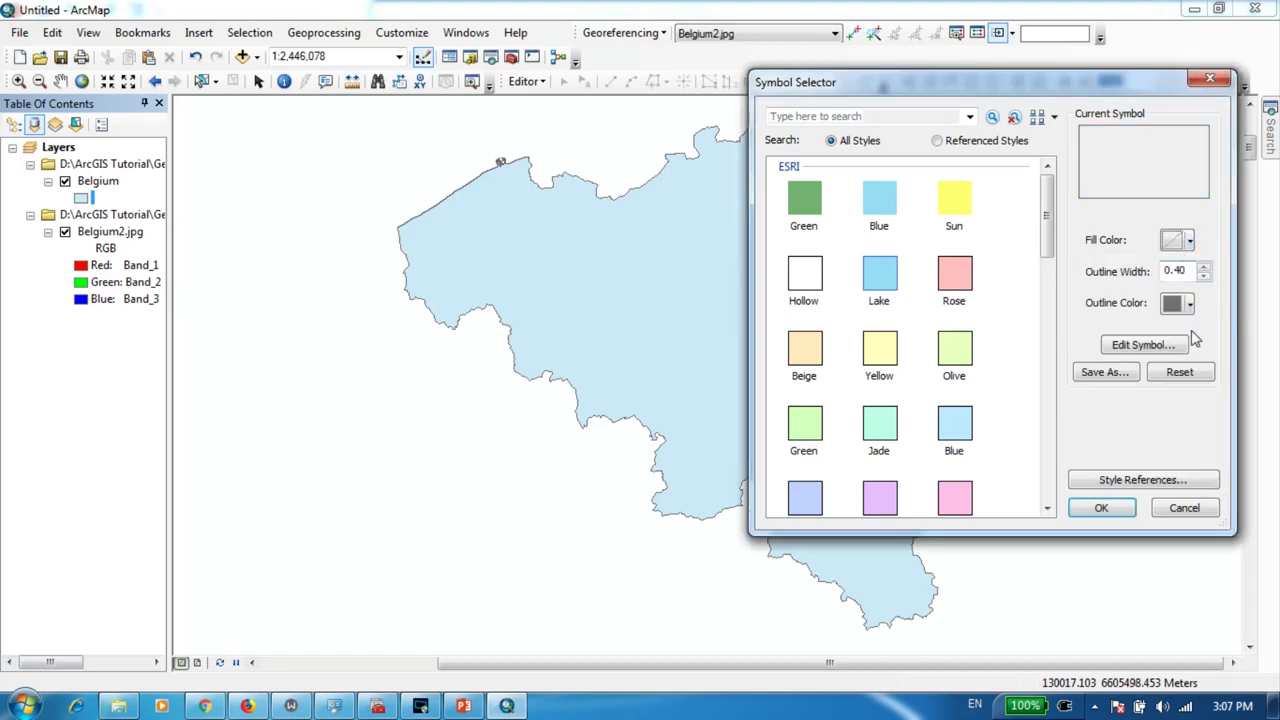
left_click(1188, 306)
left_click(1104, 389)
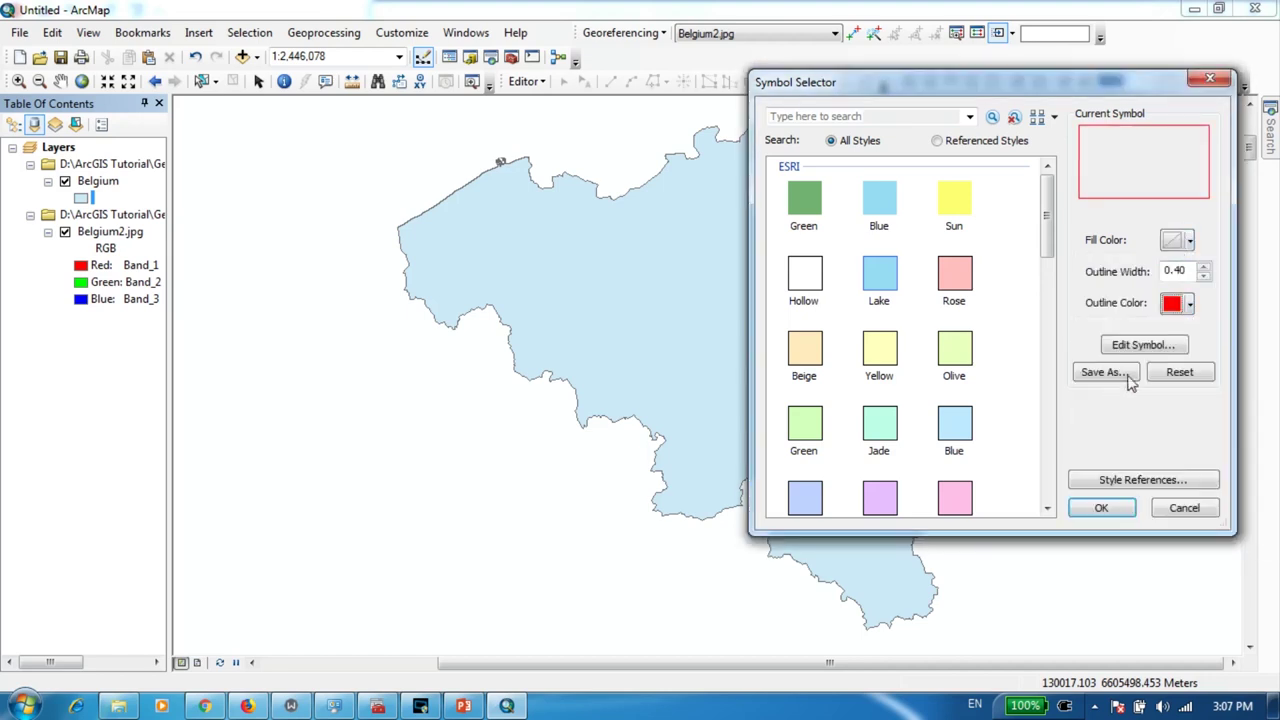
left_click(1203, 267)
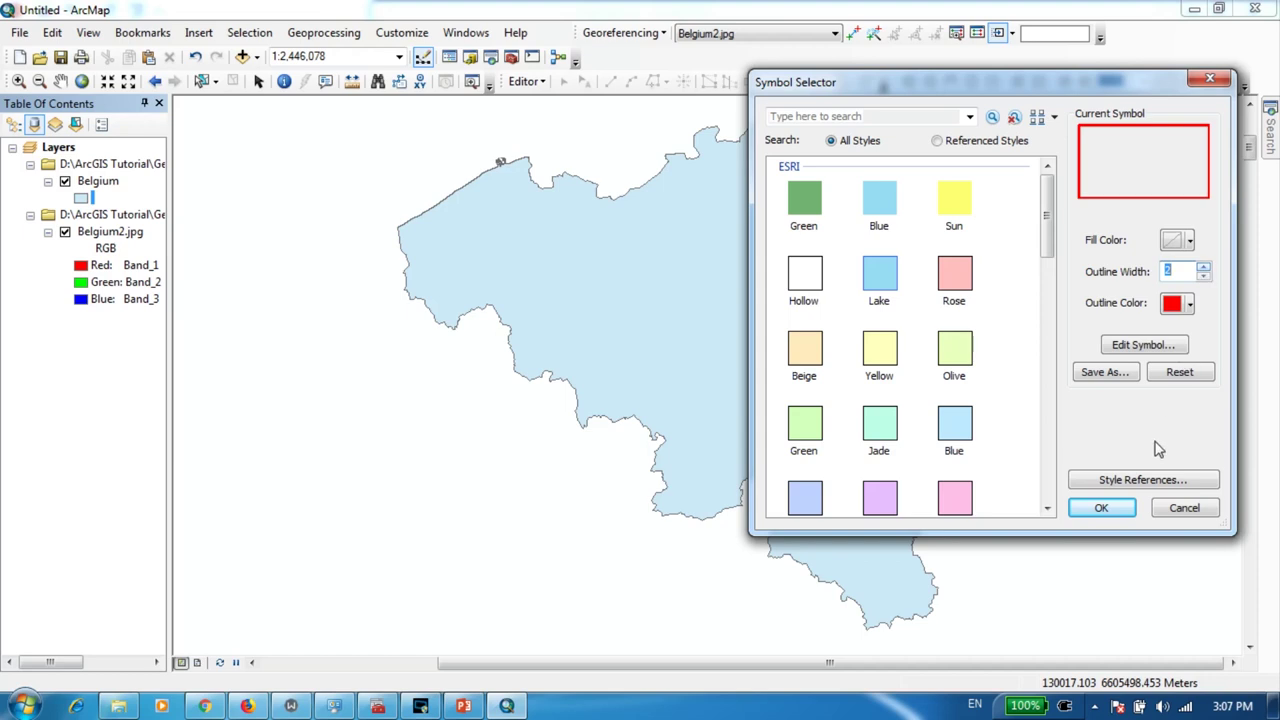
left_click(1110, 508)
- Fit Belgium2.jpg to the current display so that it overlaps the Belgium outline
left_click(722, 36)
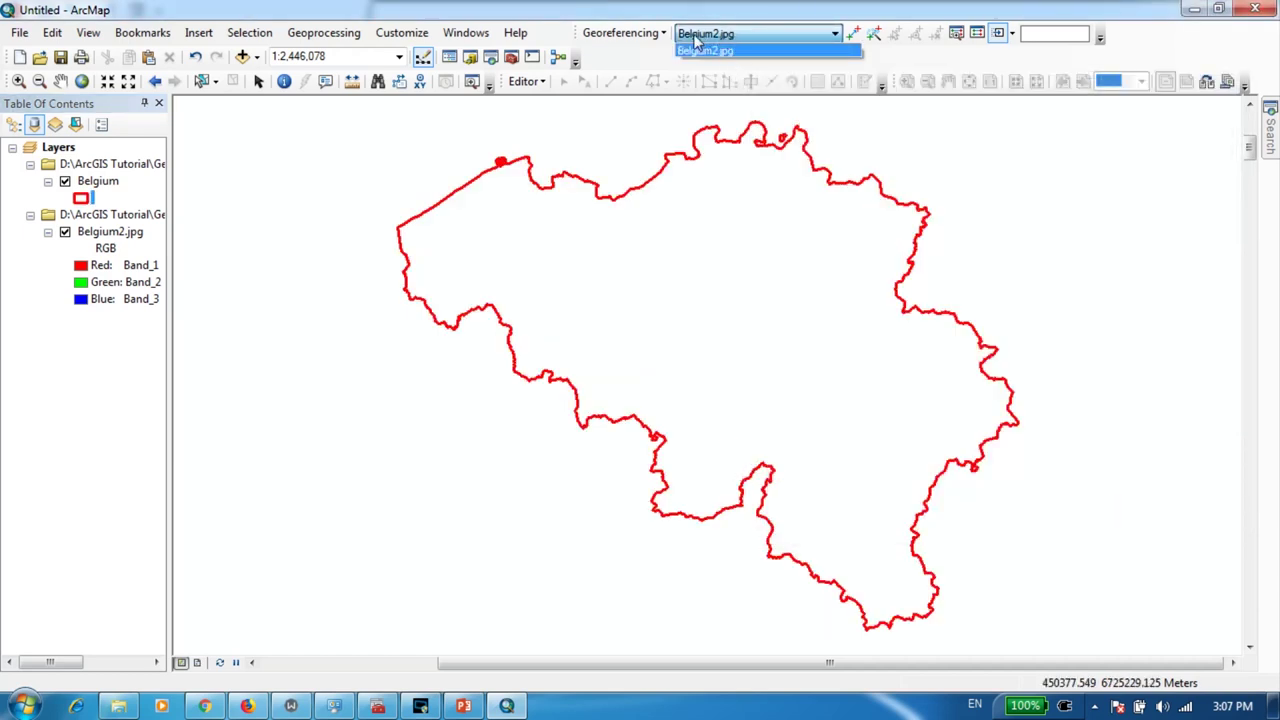
left_click(738, 40)
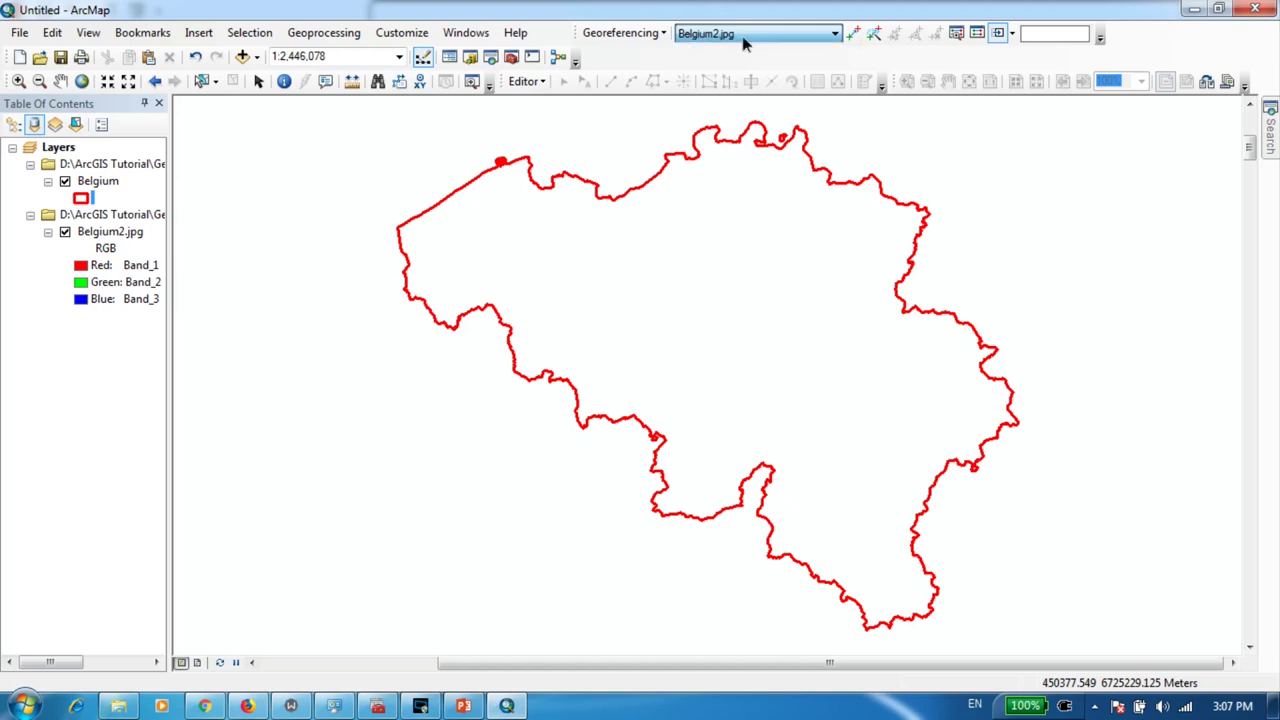
left_click(625, 33)
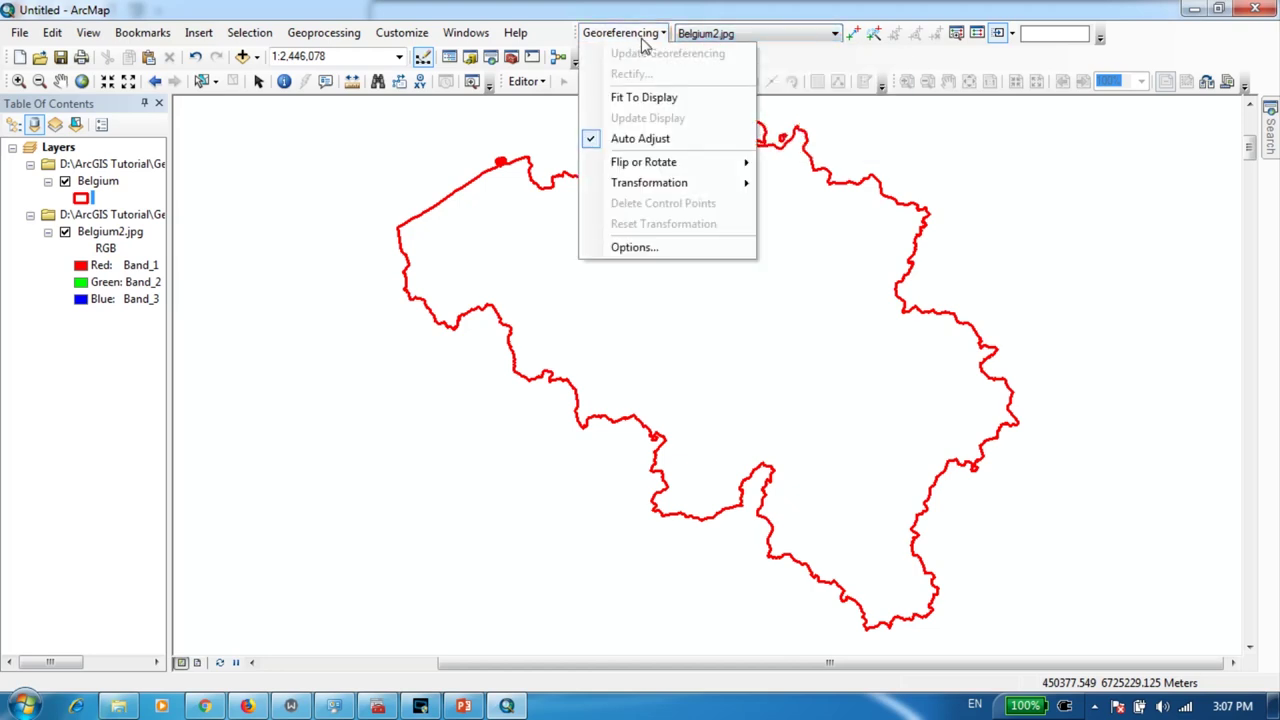
left_click(668, 98)
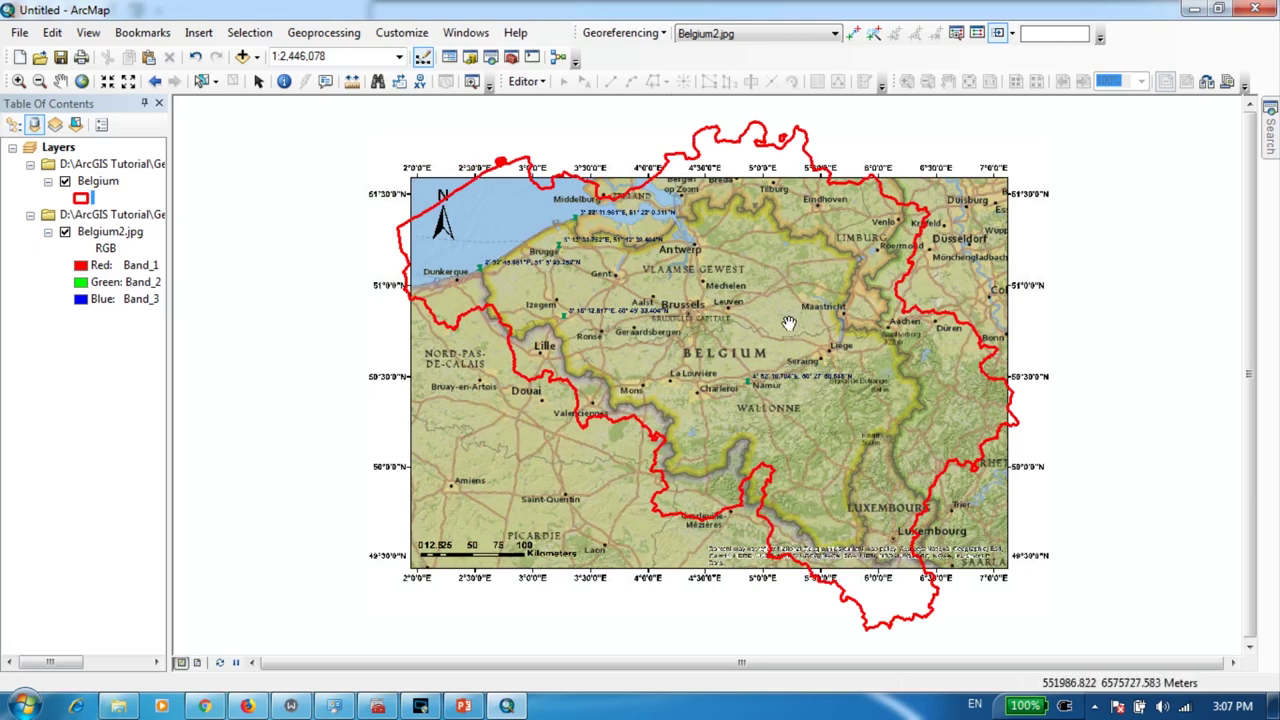
- Enlarge Belgium2.jpg with the georeferencing Scale tool so its map approaches the size of the red Belgium outline
left_click_drag(838, 303, 832, 335)
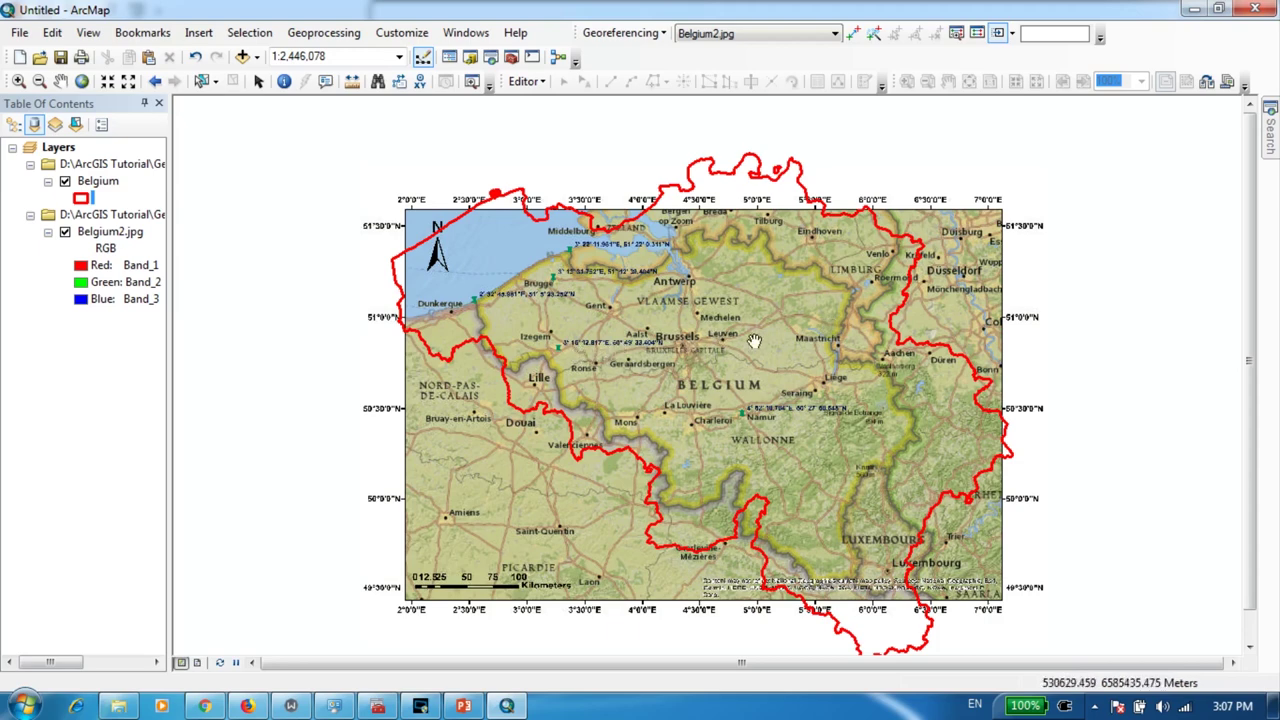
left_click(1011, 34)
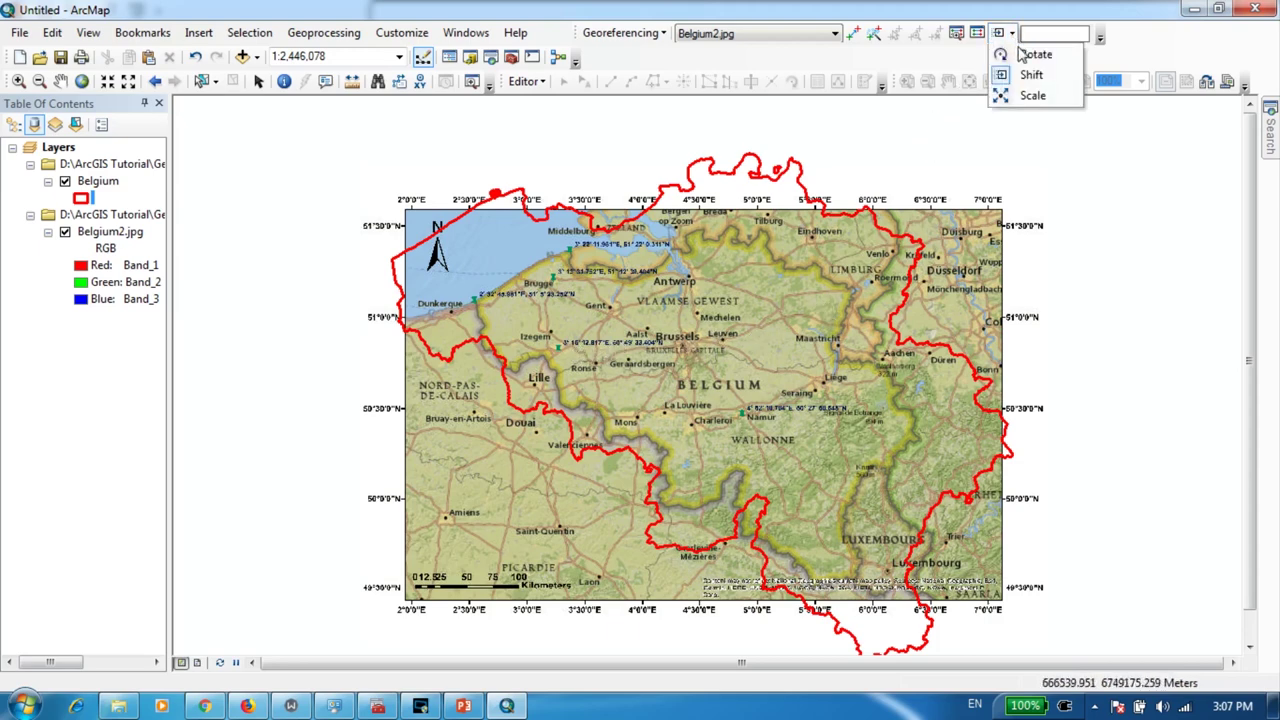
left_click(1031, 96)
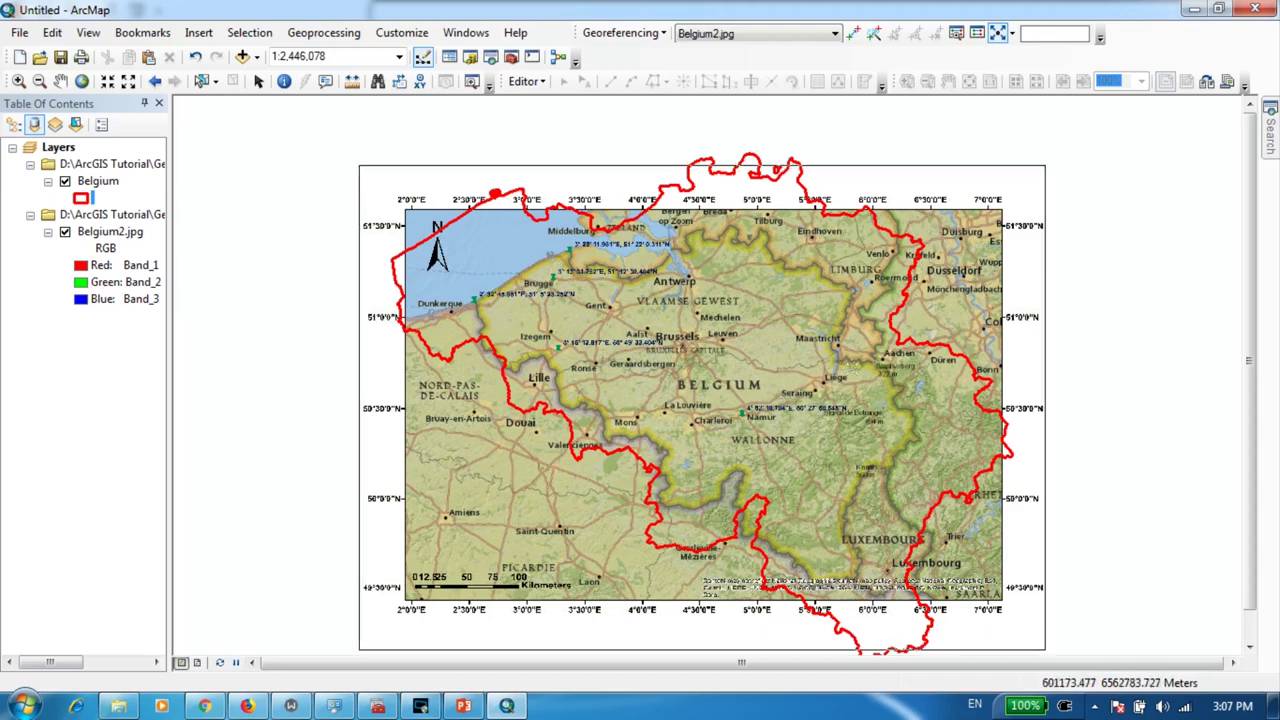
left_click_drag(868, 383, 862, 341)
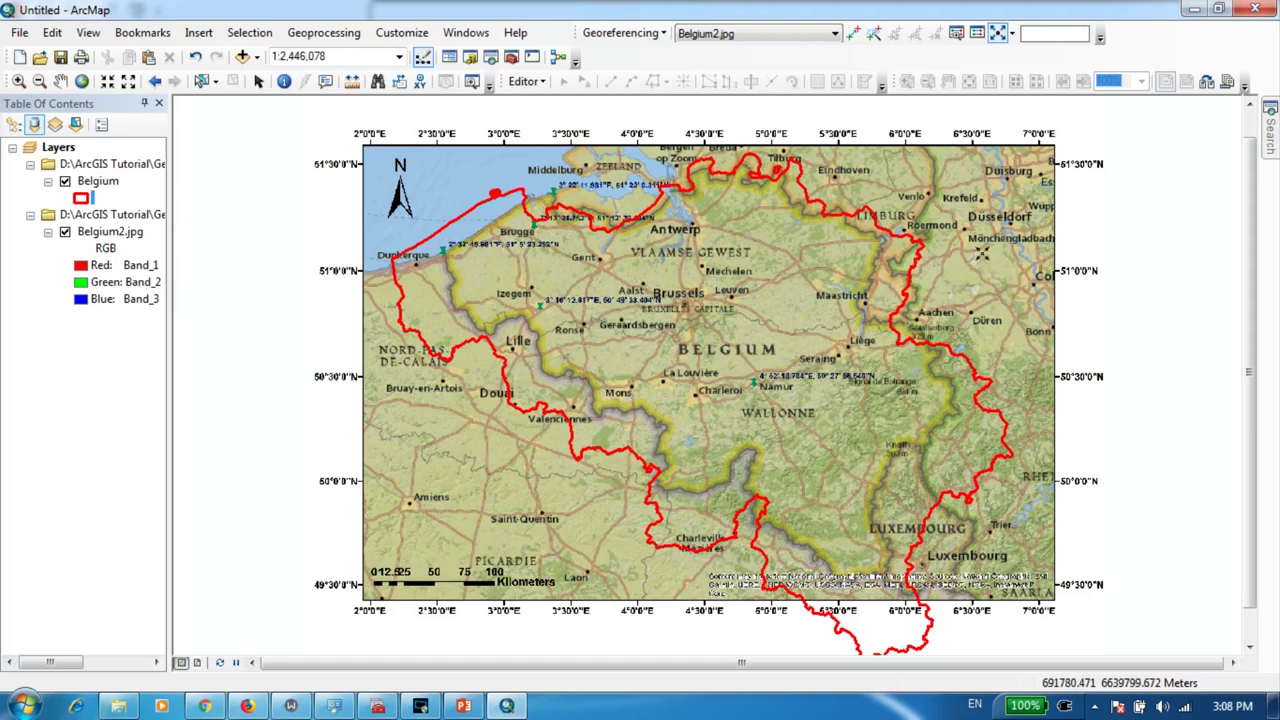
left_click_drag(845, 316, 834, 308)
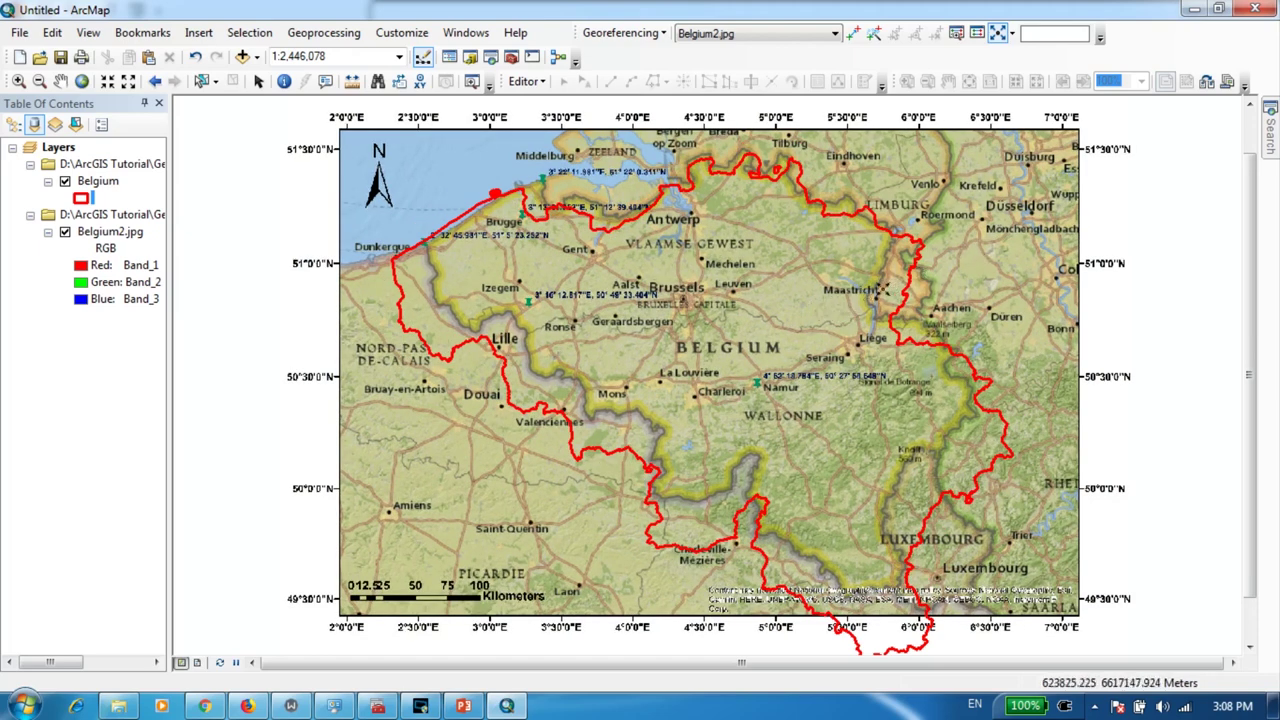
left_click(1012, 34)
left_click(1013, 38)
- Add a control point at the green pin east of Dunkerque and open its DMS longitude and latitude entry
left_click_drag(498, 262, 609, 343)
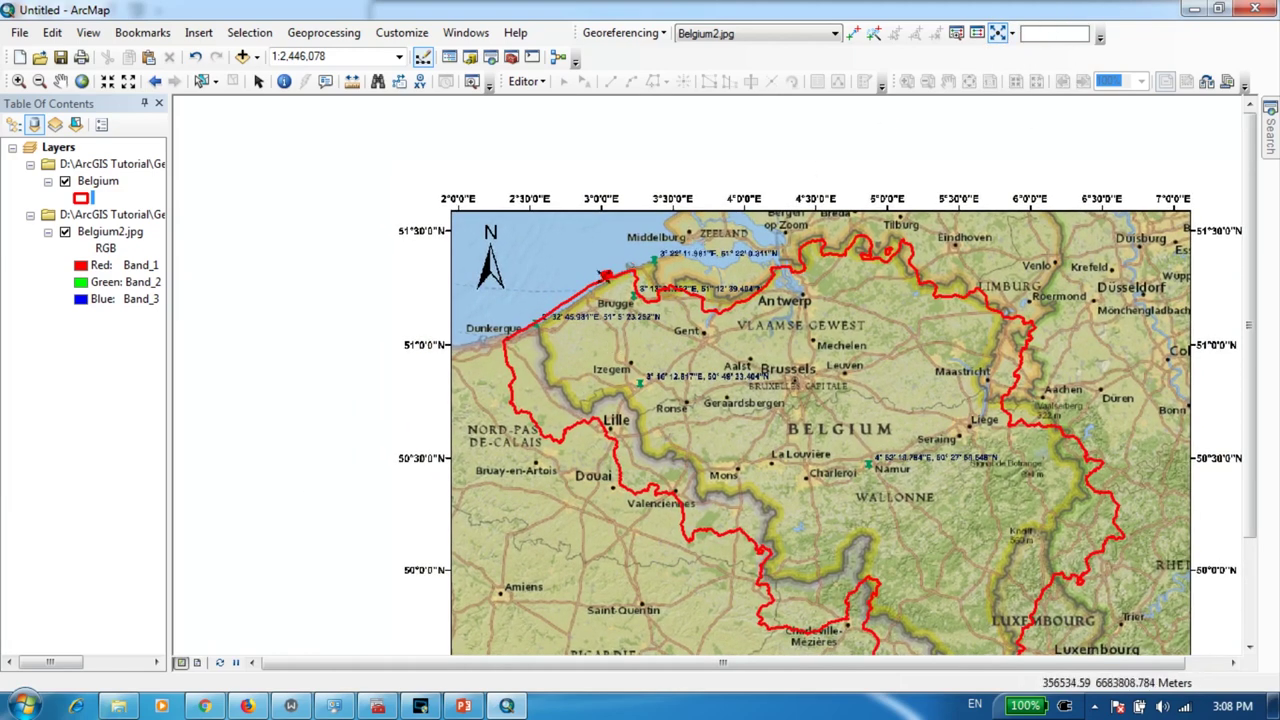
scroll(556, 325, "down", 5)
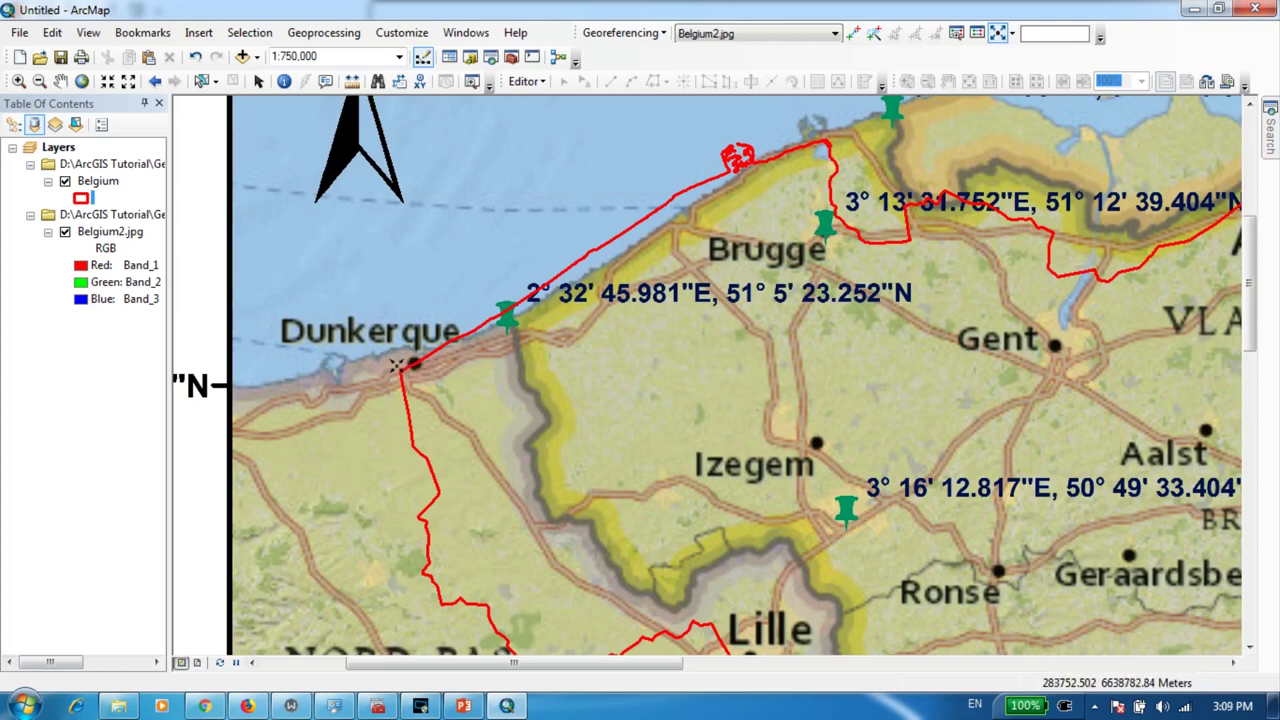
left_click(858, 36)
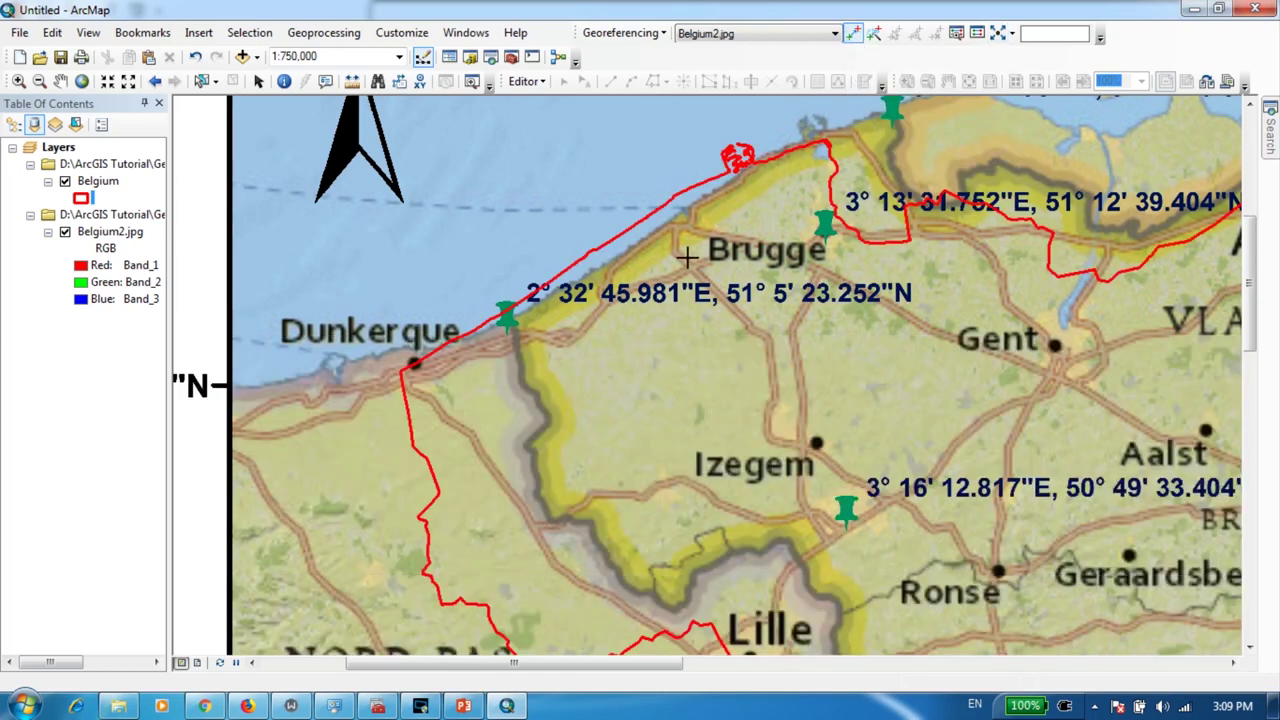
left_click(508, 318)
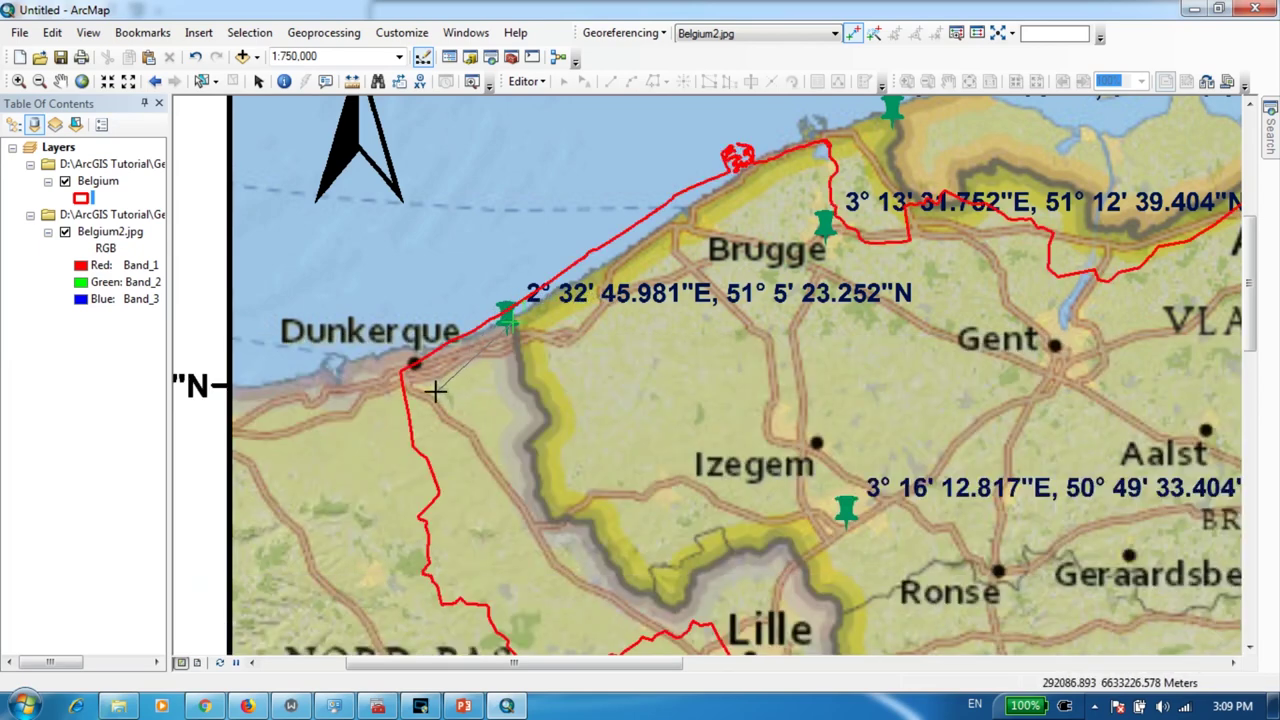
right_click(481, 357)
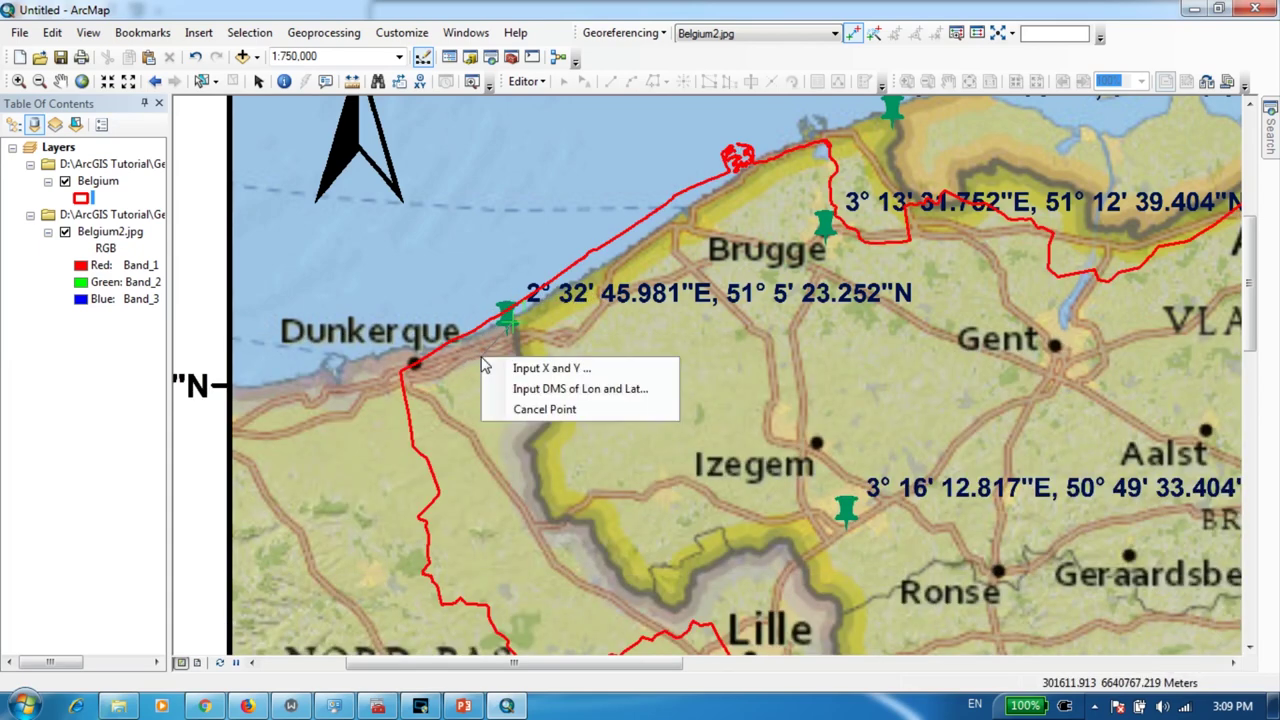
left_click(565, 390)
left_click_drag(676, 294, 744, 437)
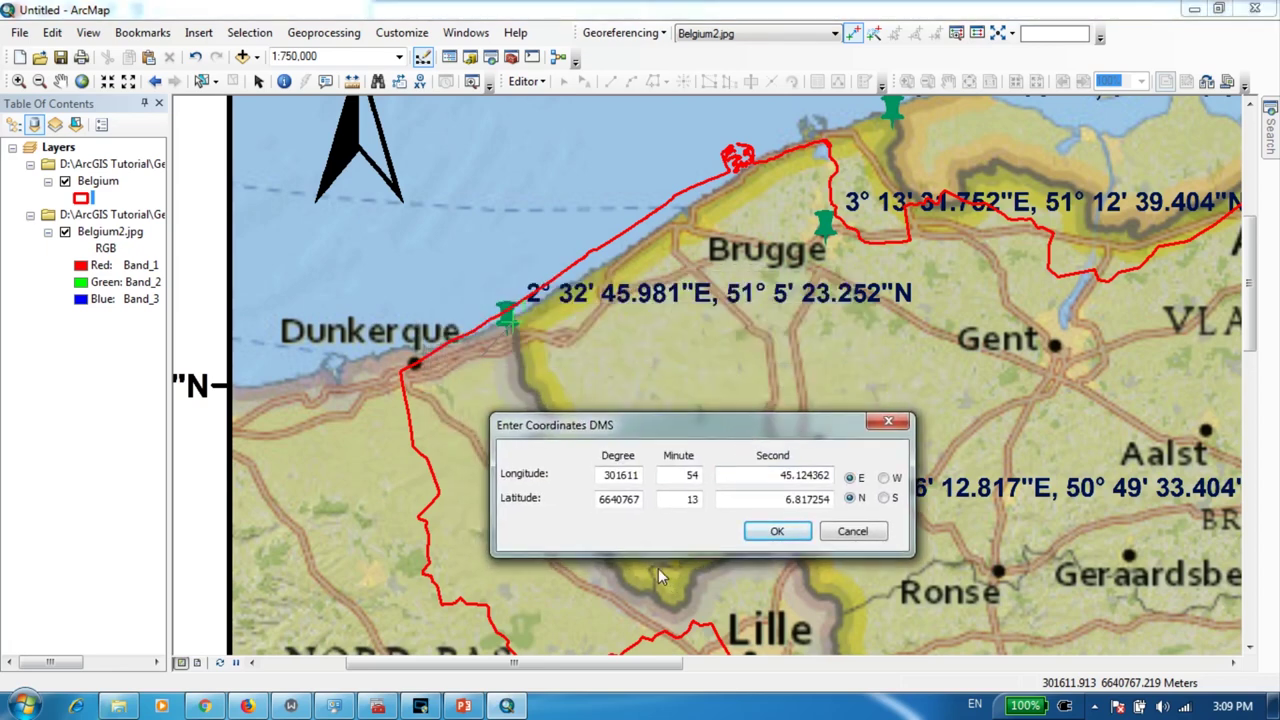
- Set the control point's longitude to 2° 32' 45.981" E
double_click(636, 475)
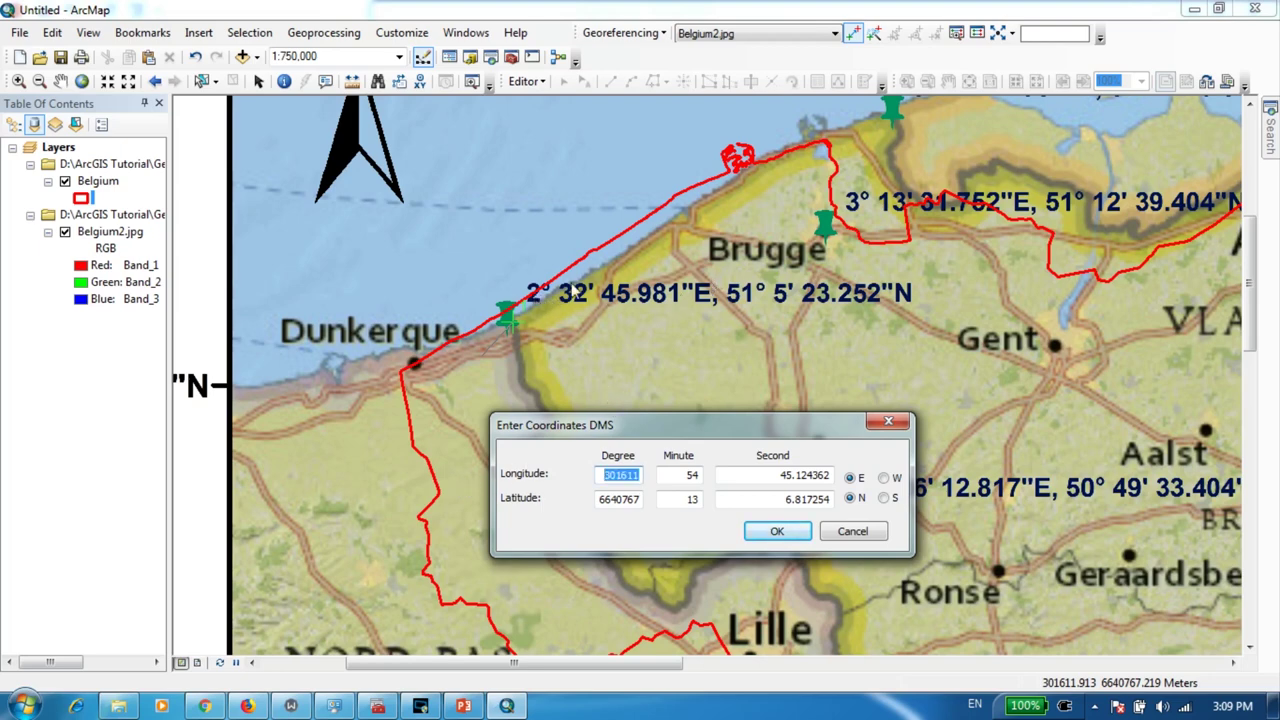
type("2")
key("Tab")
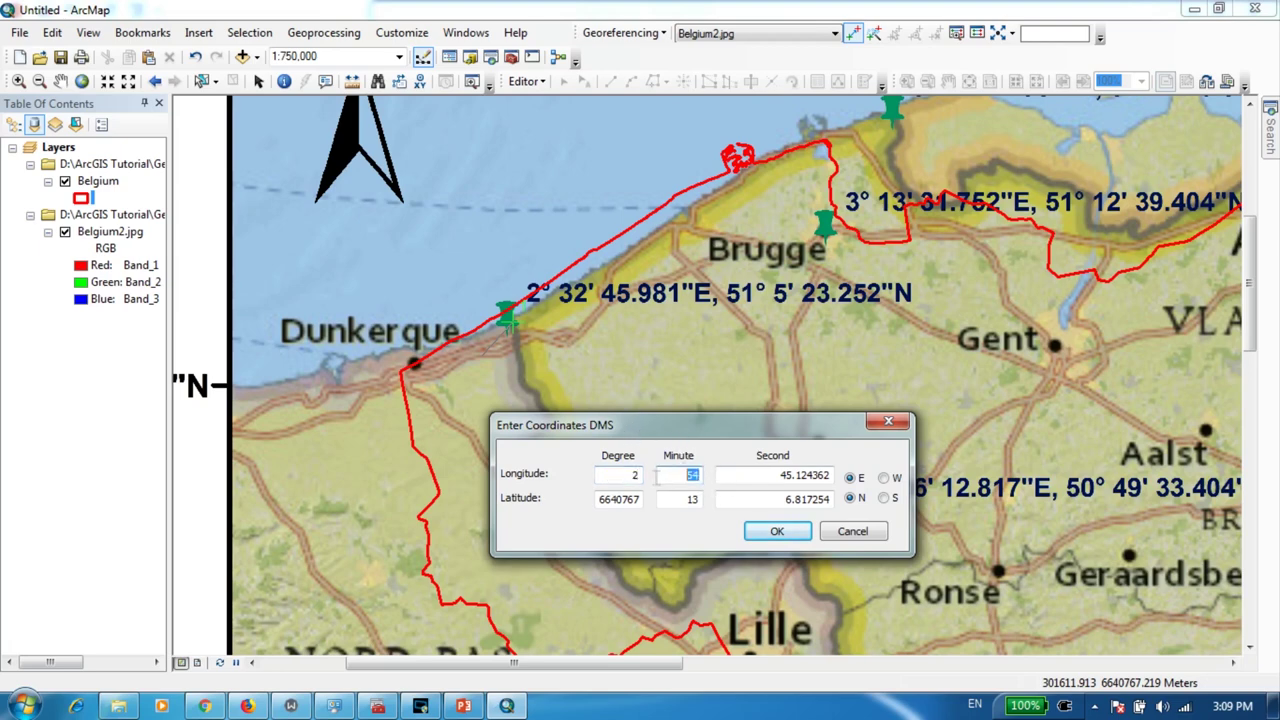
type("32")
left_click_drag(780, 477, 833, 466)
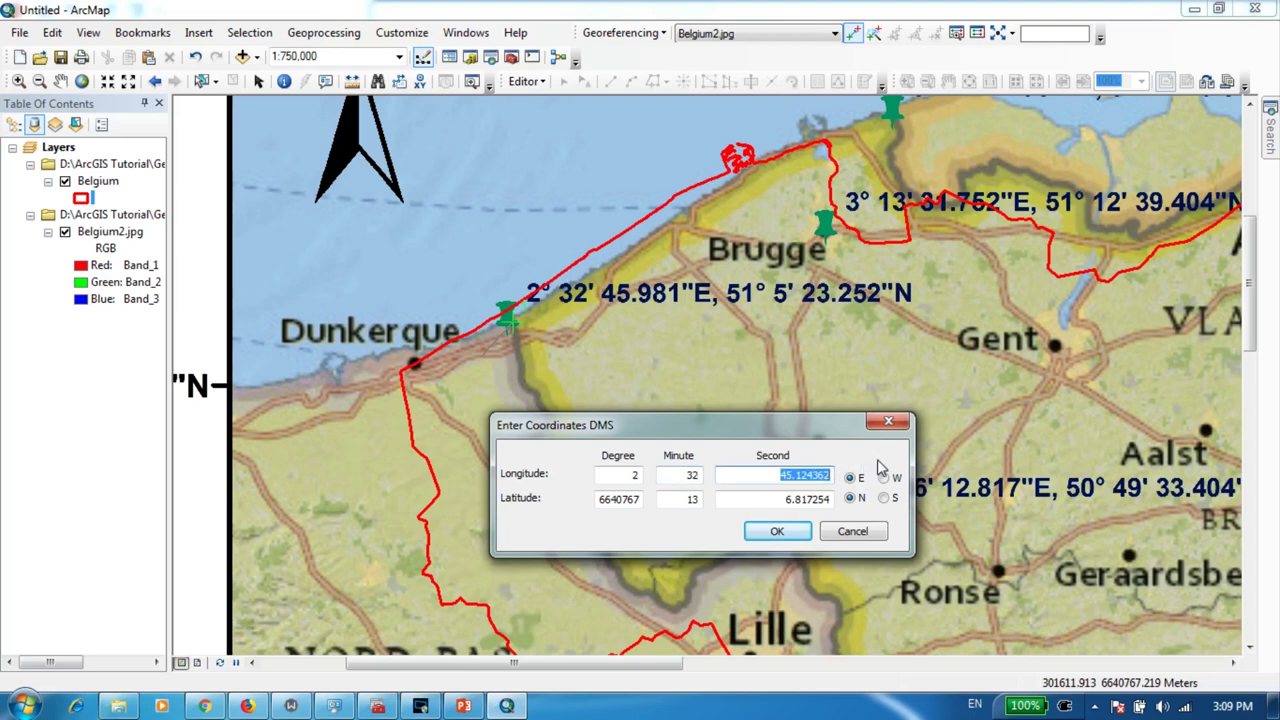
type("45.981")
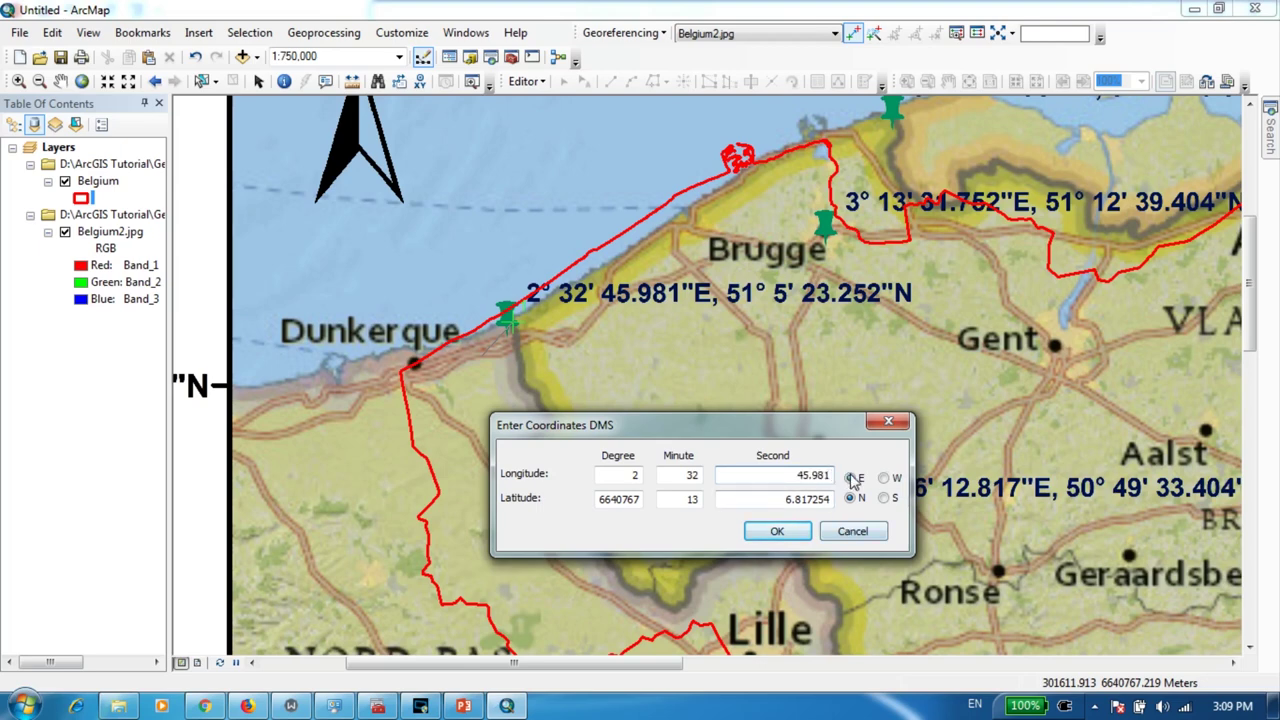
- Set the control point's latitude to 51° 5' 23.252" N and apply the coordinates
left_click(617, 501)
double_click(615, 503)
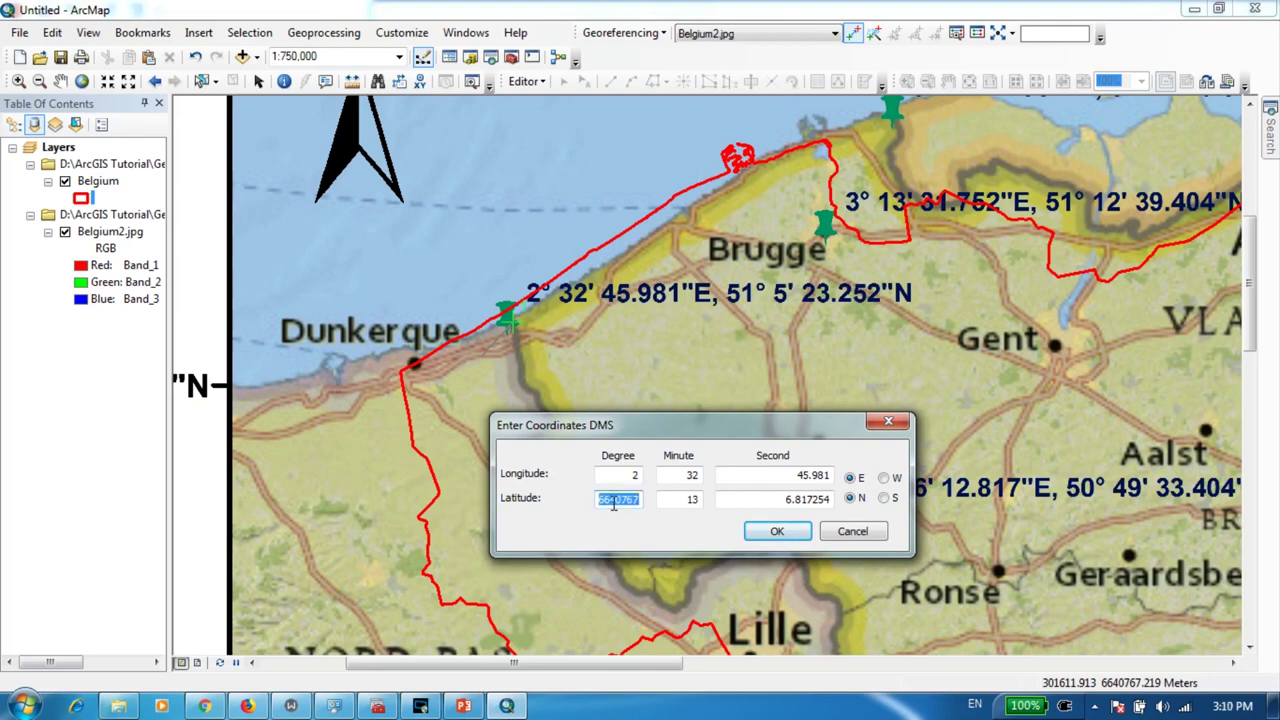
type("51")
double_click(674, 501)
type("5")
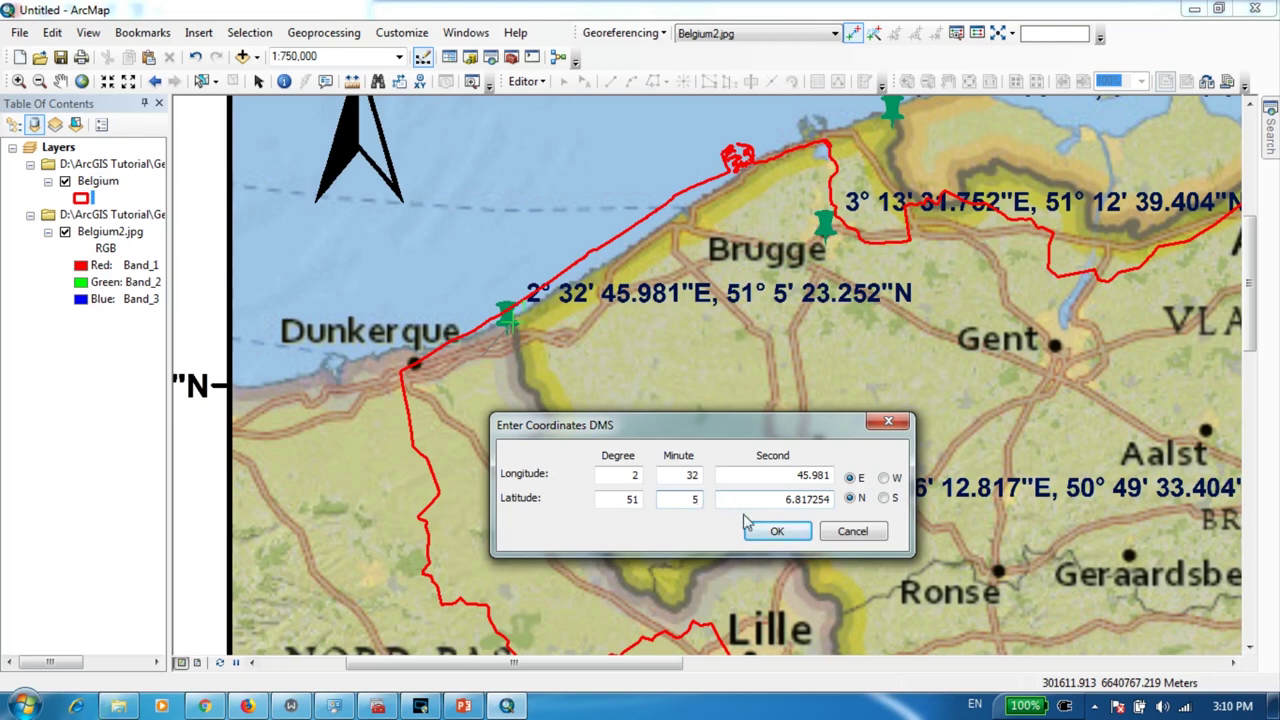
left_click_drag(735, 500, 847, 510)
type("23.252")
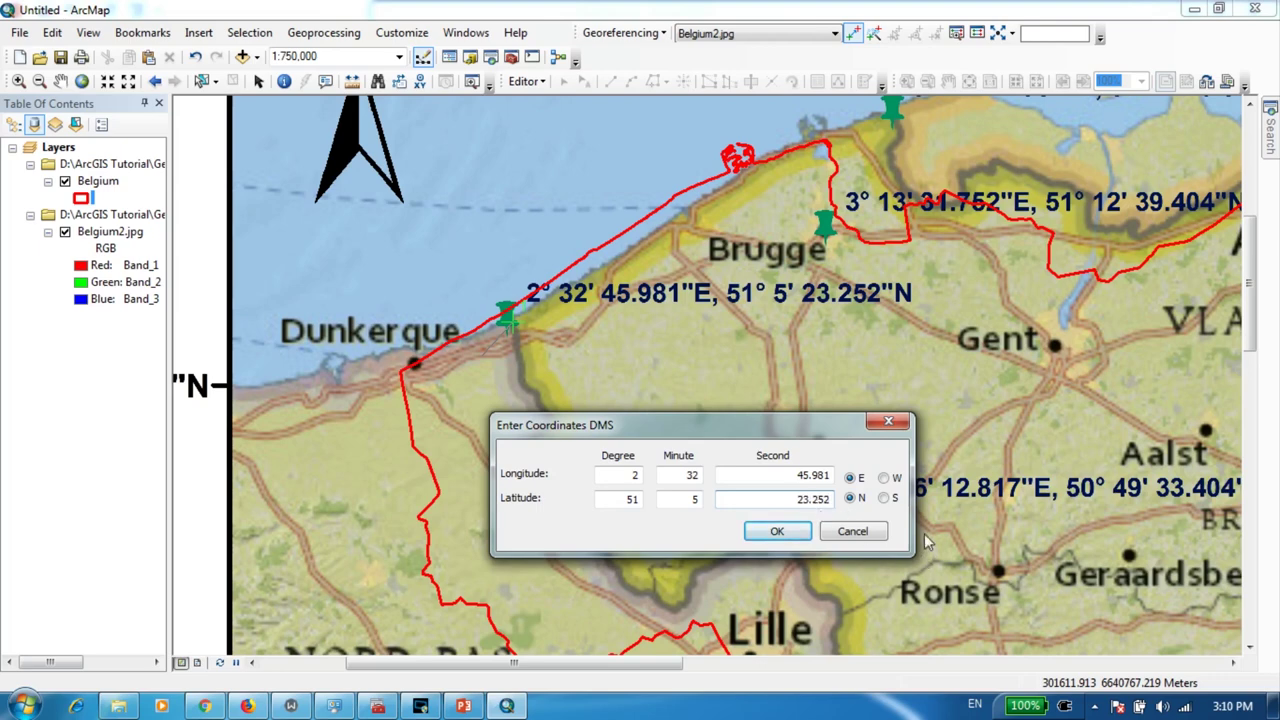
left_click(777, 533)
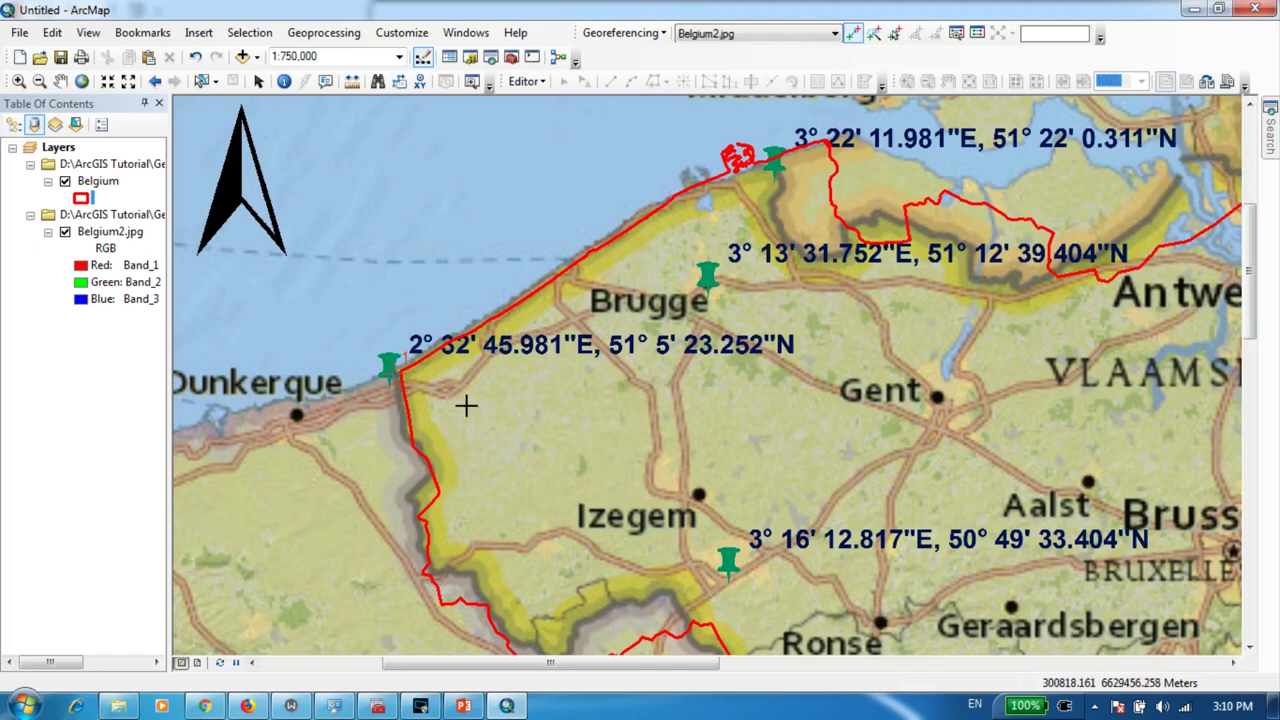
- Start a second control point at the coastal green pin northeast of Brugge
left_click_drag(1063, 550, 883, 381)
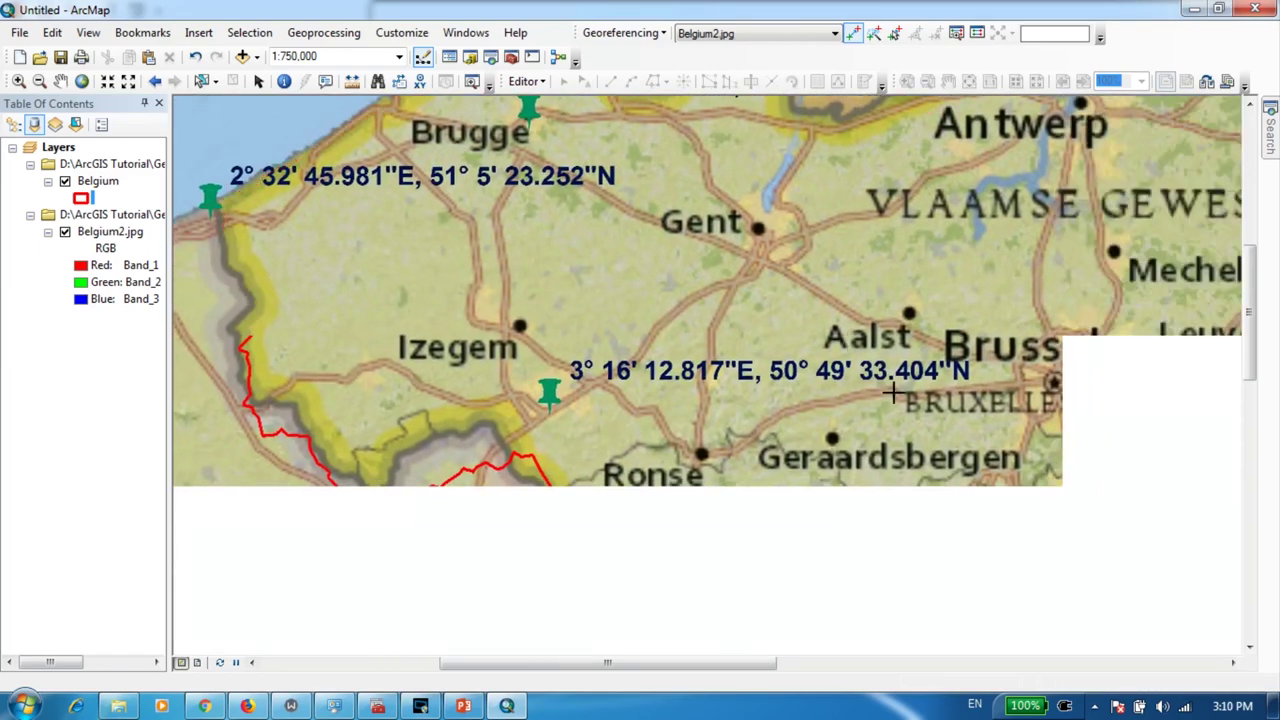
left_click_drag(672, 240, 740, 550)
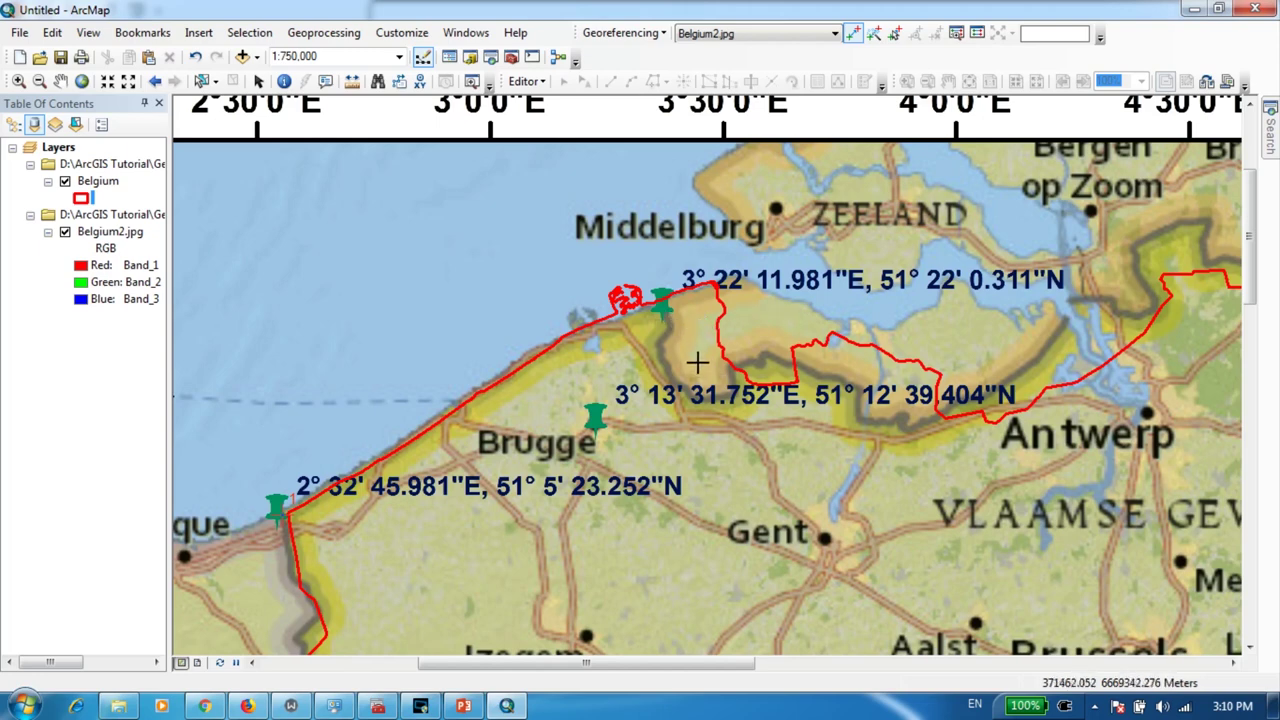
scroll(674, 329, "down", 4)
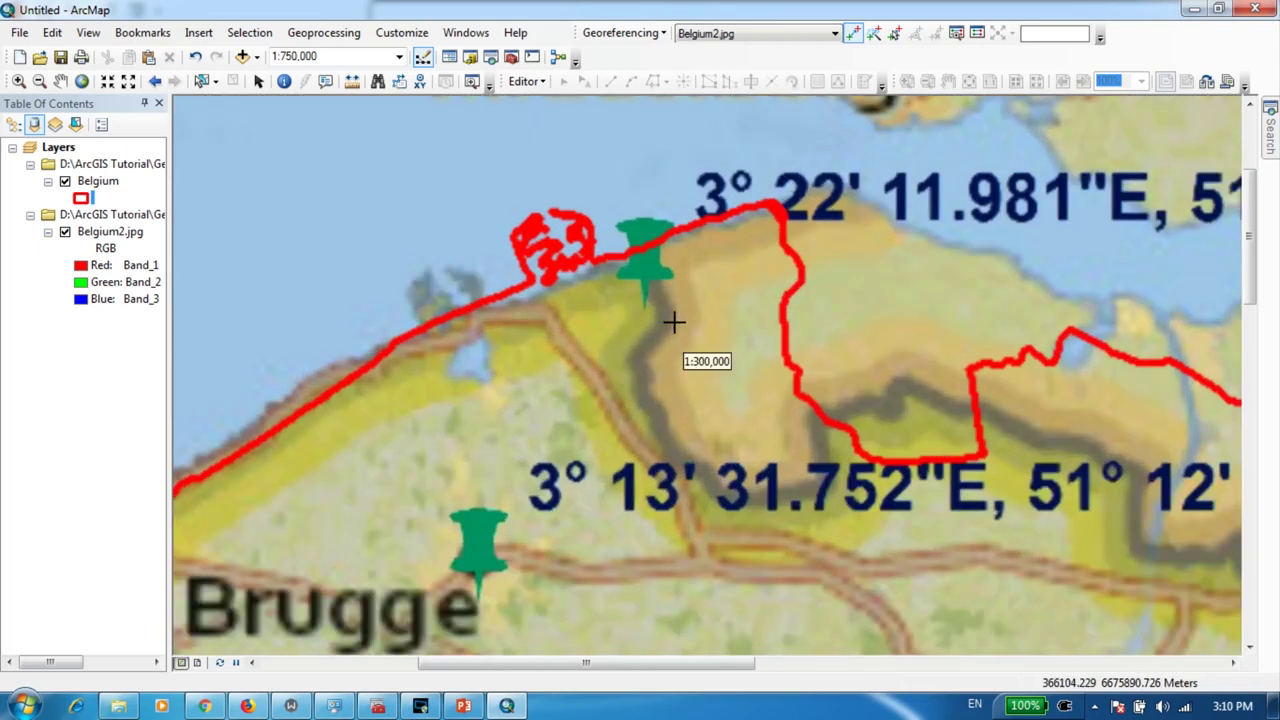
scroll(676, 318, "up", 1)
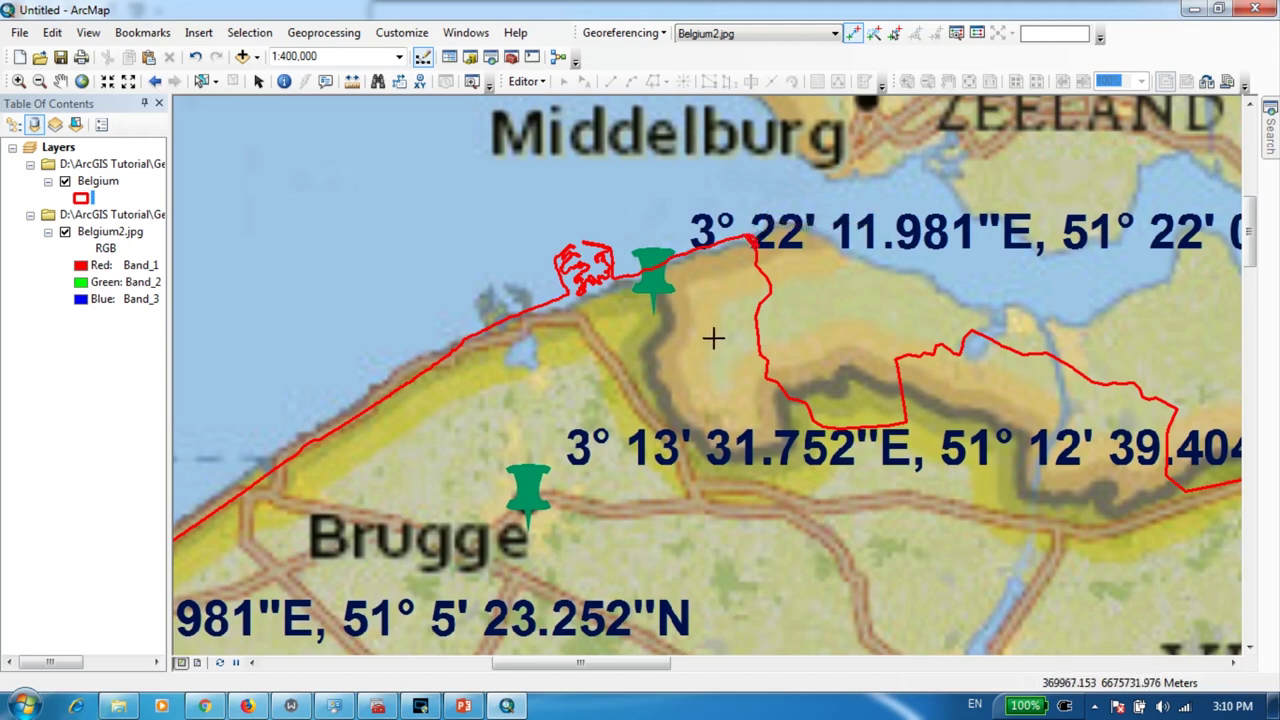
scroll(654, 297, "up", 1)
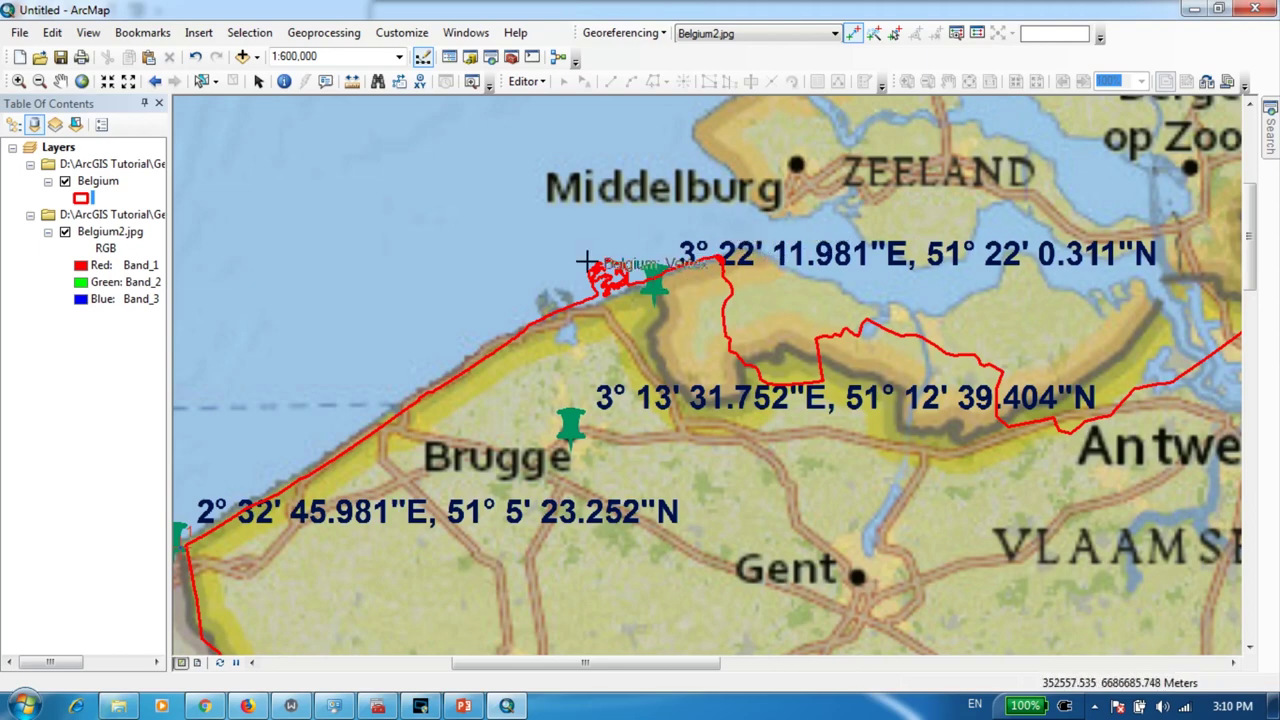
scroll(645, 285, "down", 1)
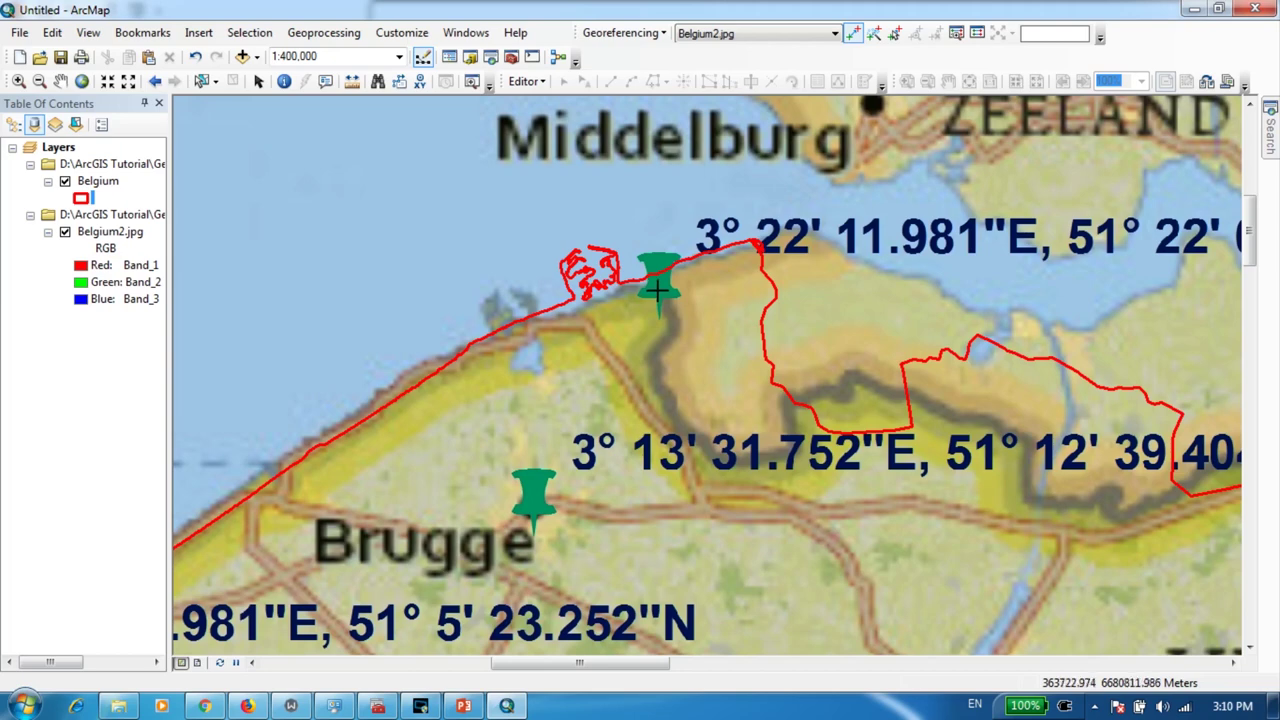
left_click(657, 290)
right_click(651, 377)
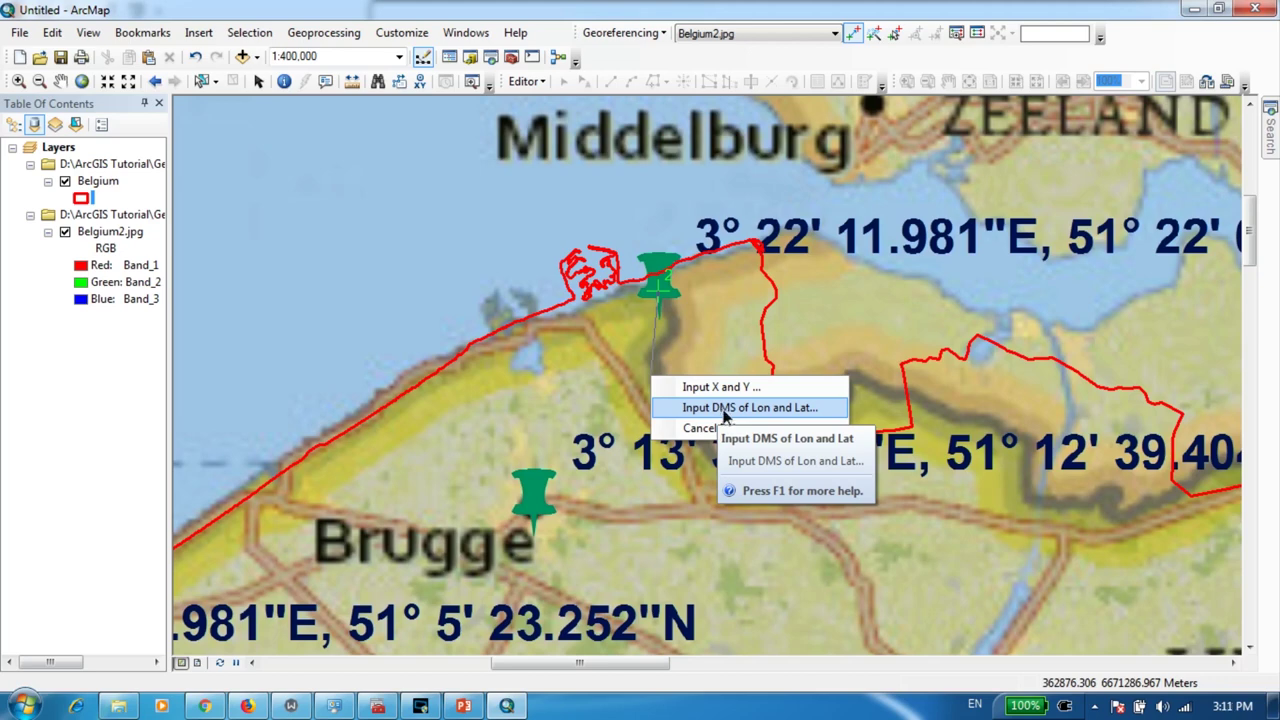
left_click(725, 409)
left_click_drag(688, 202, 635, 407)
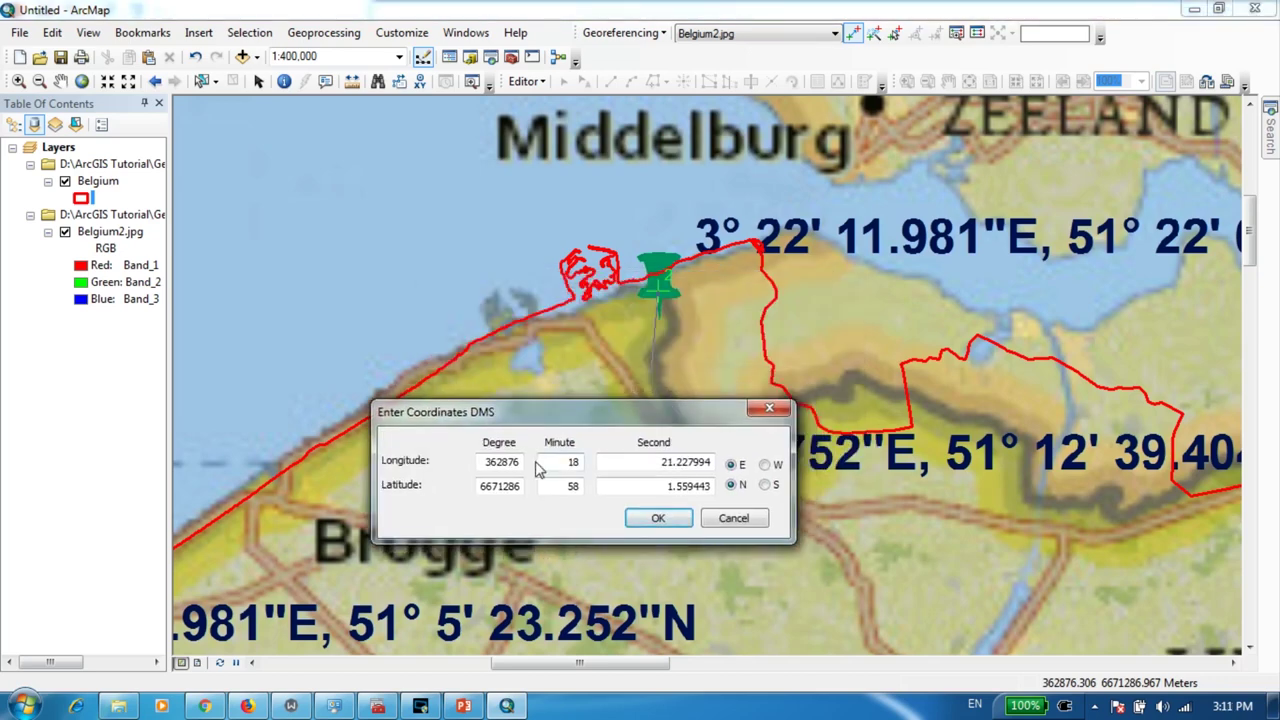
left_click_drag(519, 461, 425, 462)
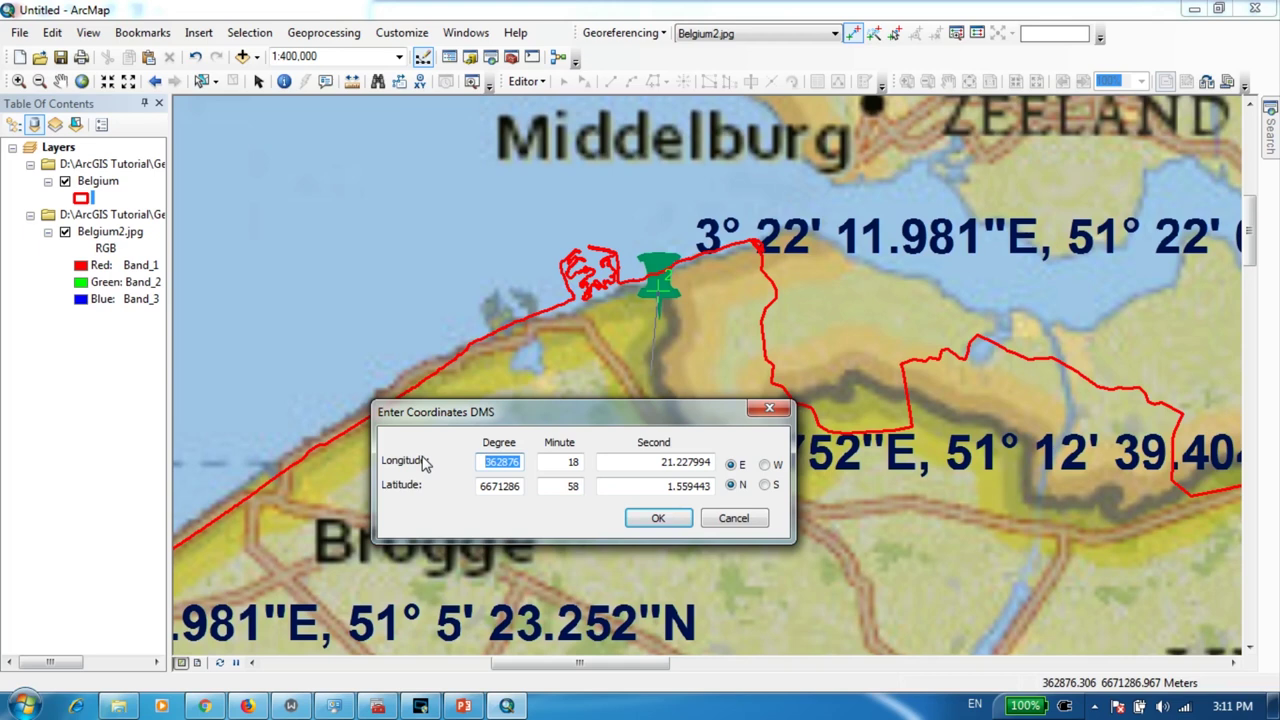
type("3")
left_click(738, 517)
- Bring the full label of the pin northeast of Brugge into view and open DMS coordinate entry for its control point
scroll(754, 474, "up", 2)
scroll(754, 474, "down", 3)
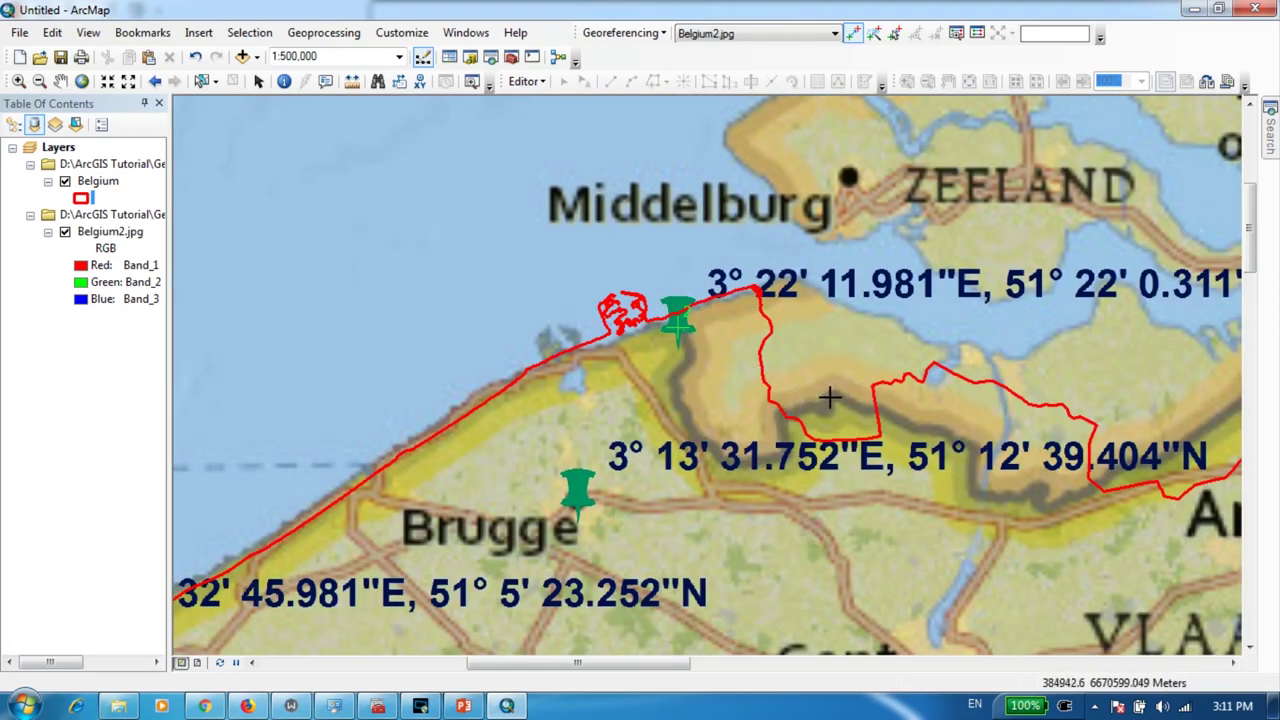
left_click_drag(851, 383, 630, 365)
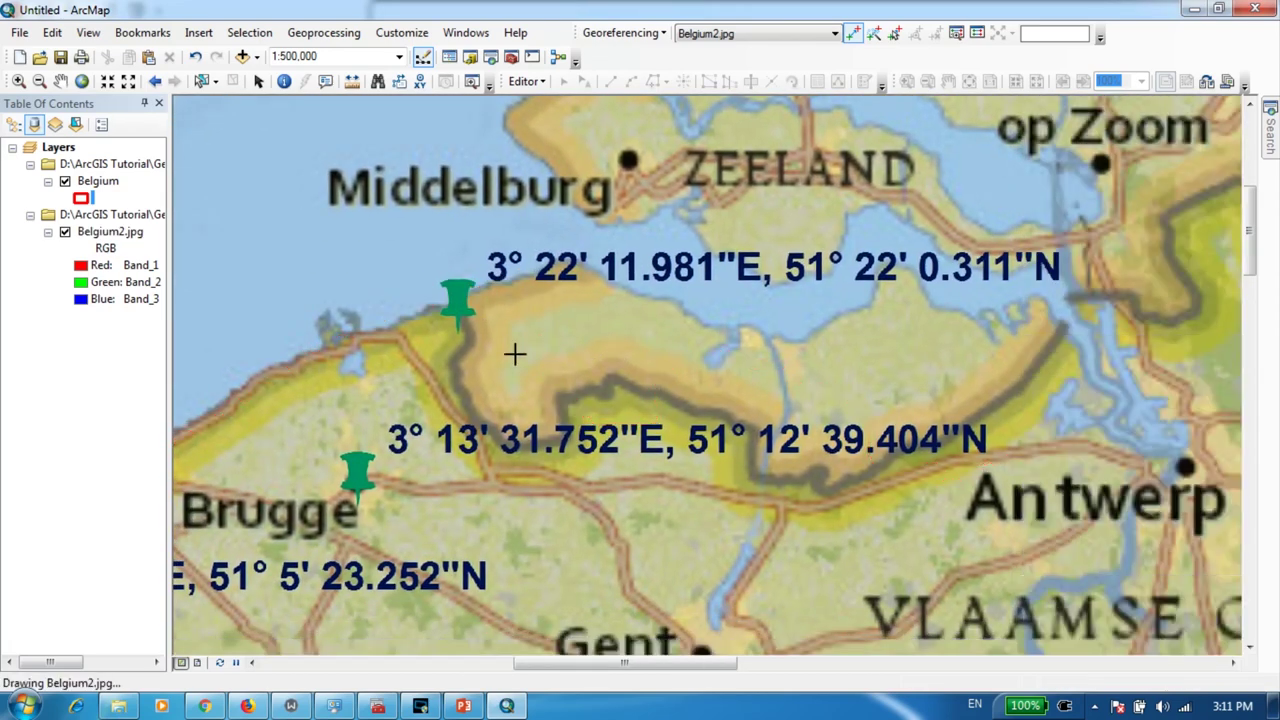
right_click(490, 342)
left_click(519, 372)
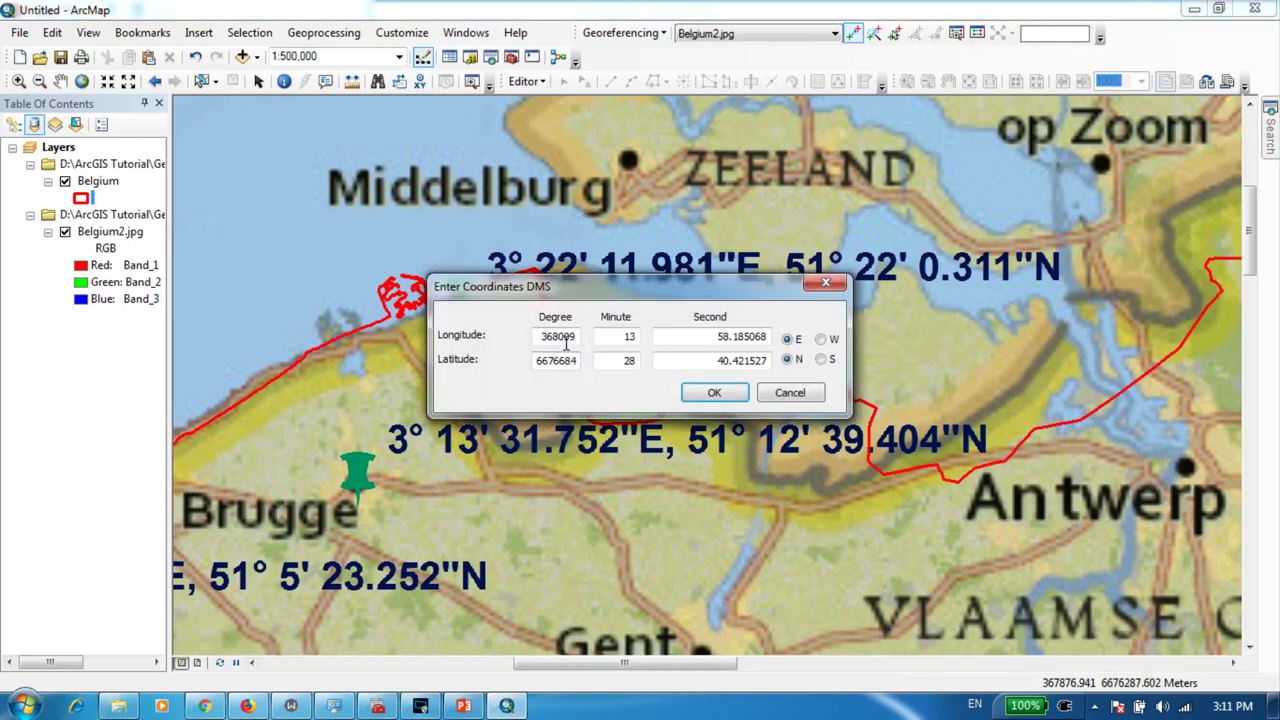
left_click_drag(500, 286, 454, 397)
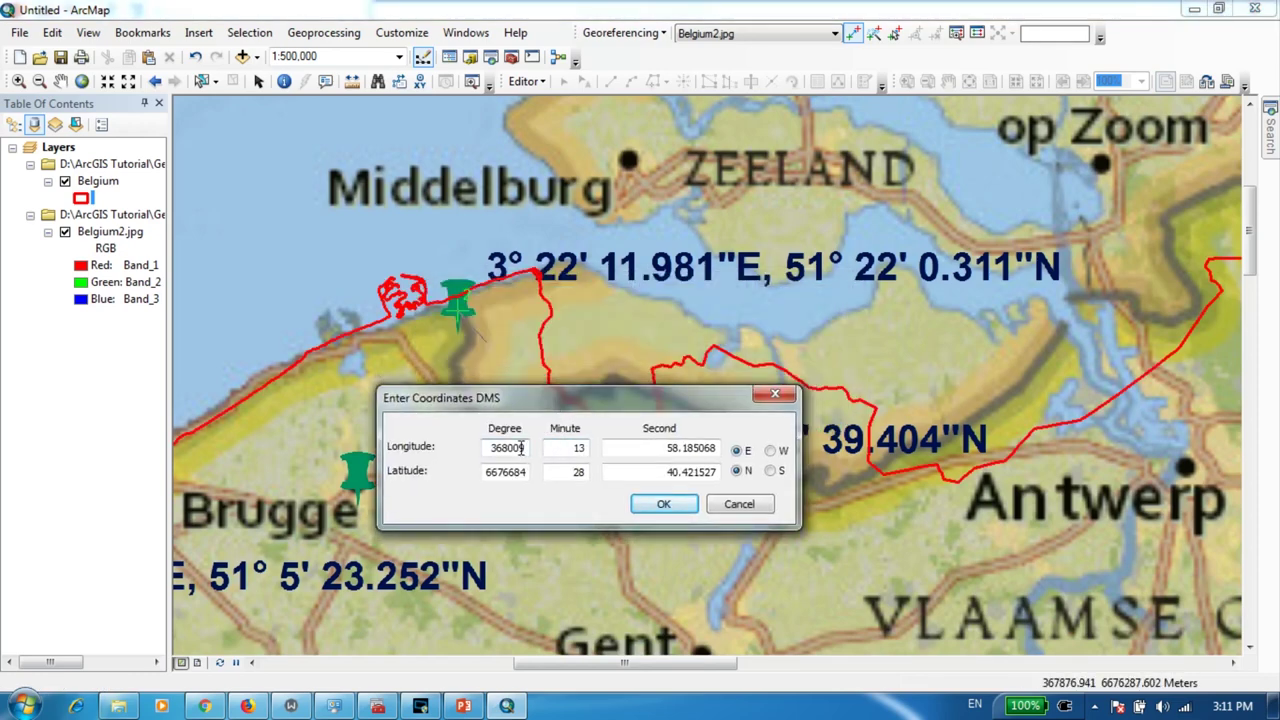
- Set the second control point's longitude to 3° 22' 11.981" E
double_click(527, 447)
type("3")
double_click(579, 447)
type("22")
double_click(680, 450)
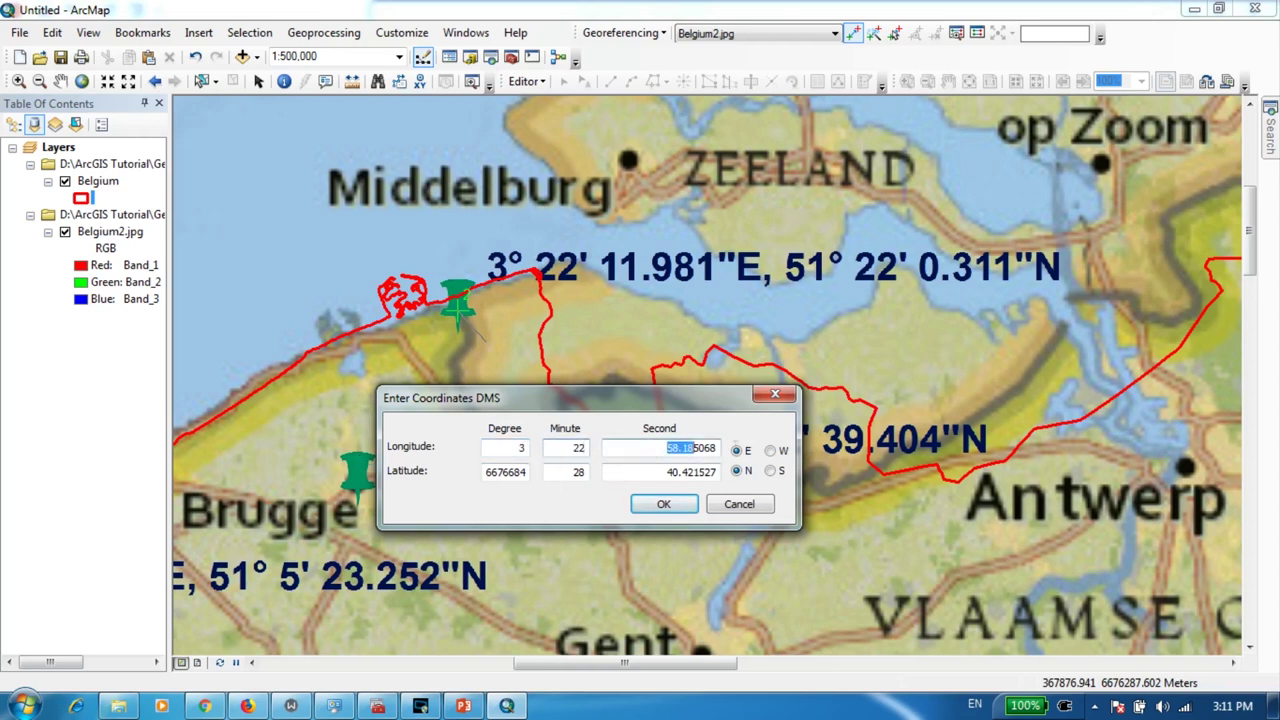
type("11.981")
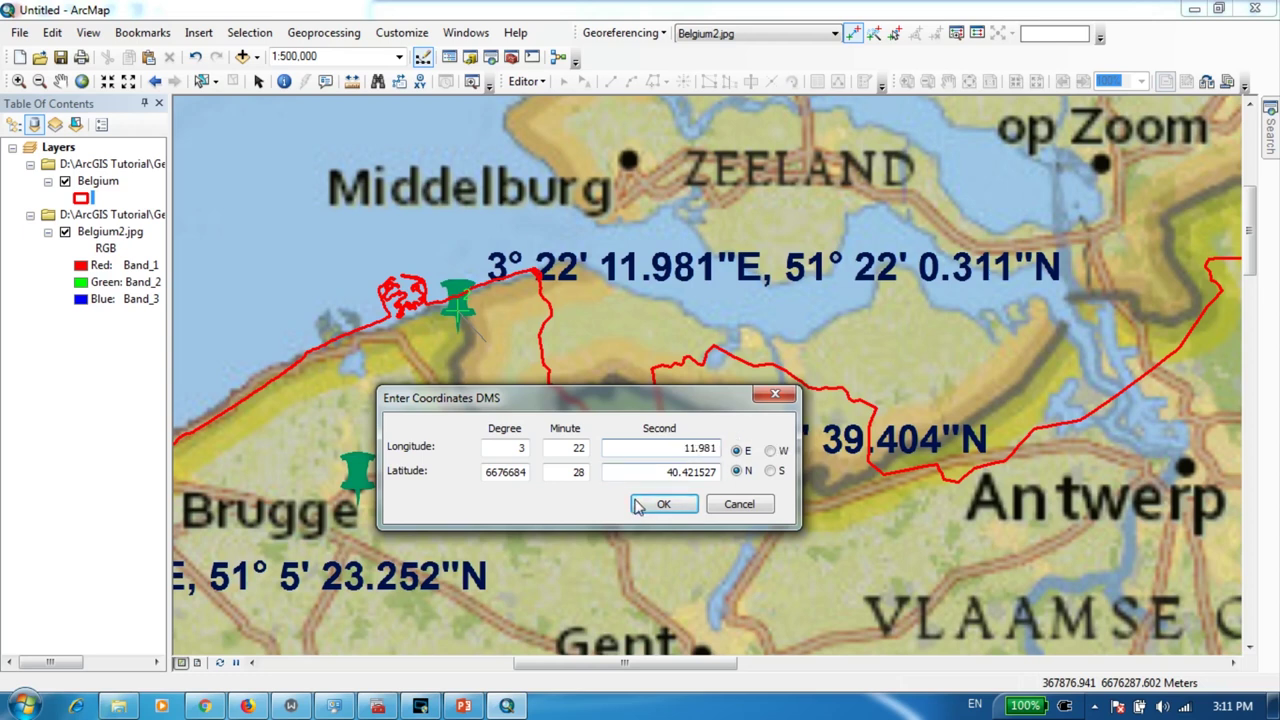
- Set the second control point's latitude to 51° 22' 0.311" N and apply the coordinates
double_click(505, 473)
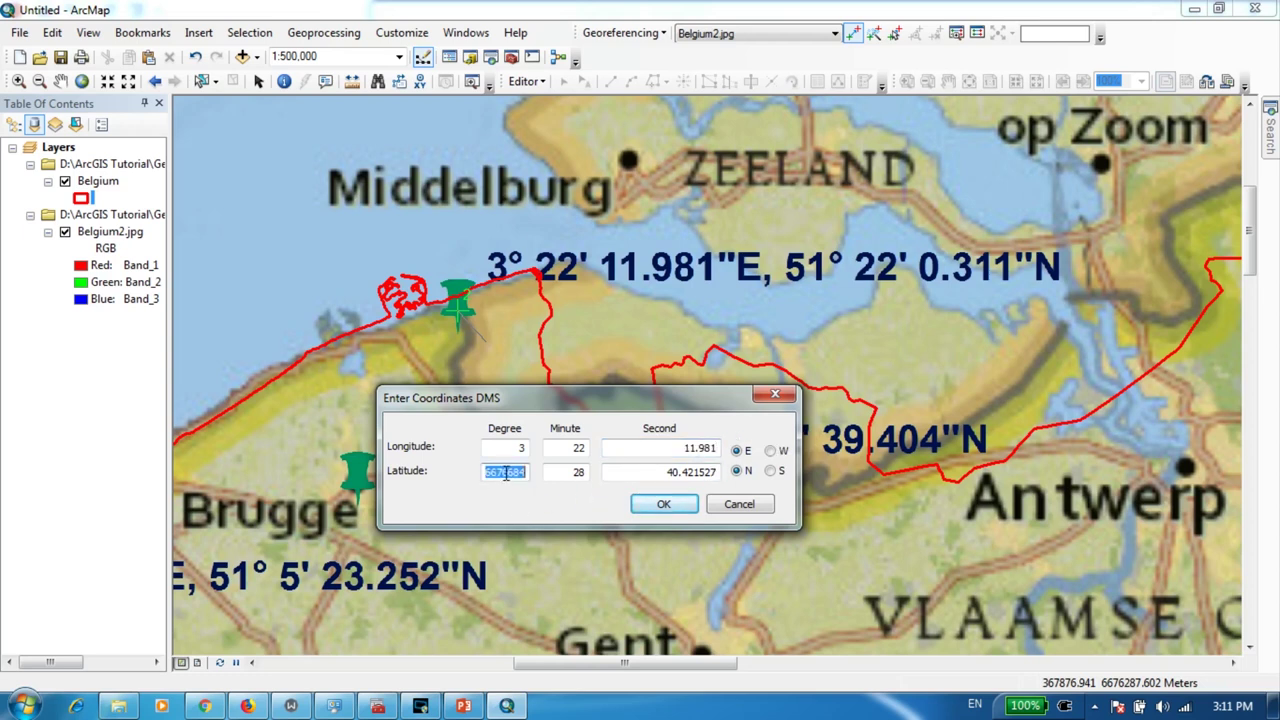
type("51")
double_click(583, 473)
type("22")
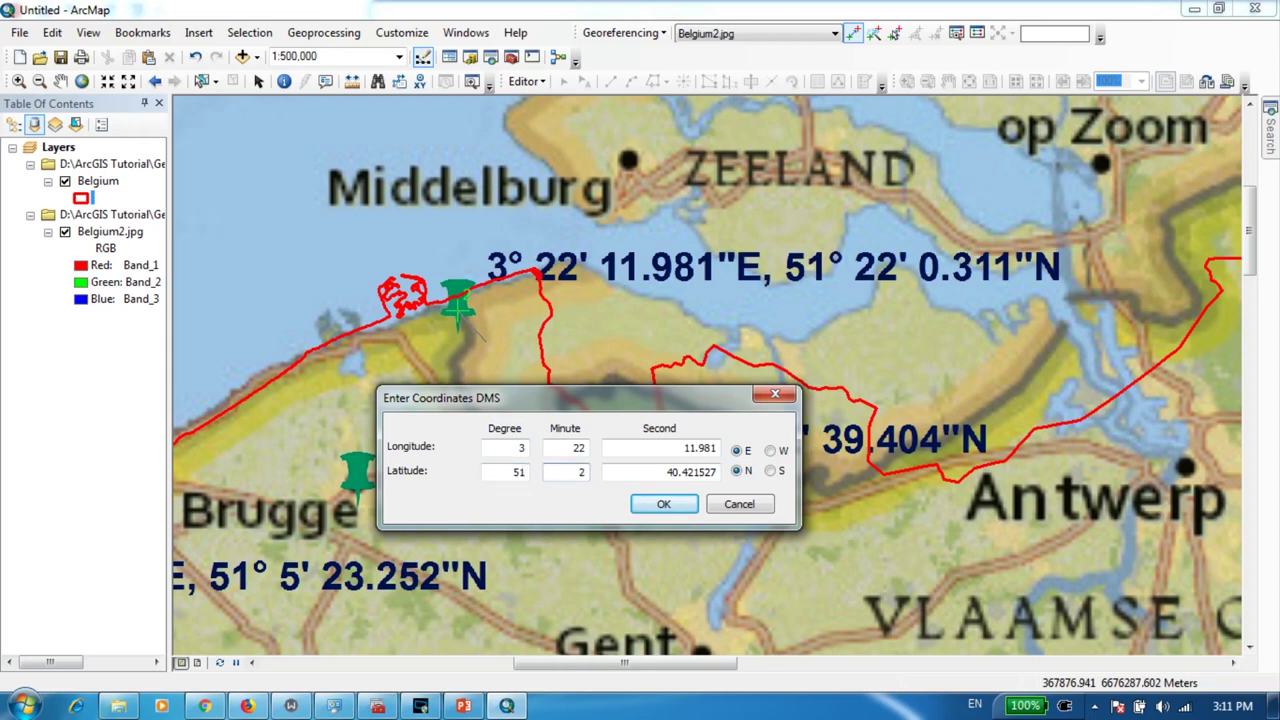
double_click(670, 472)
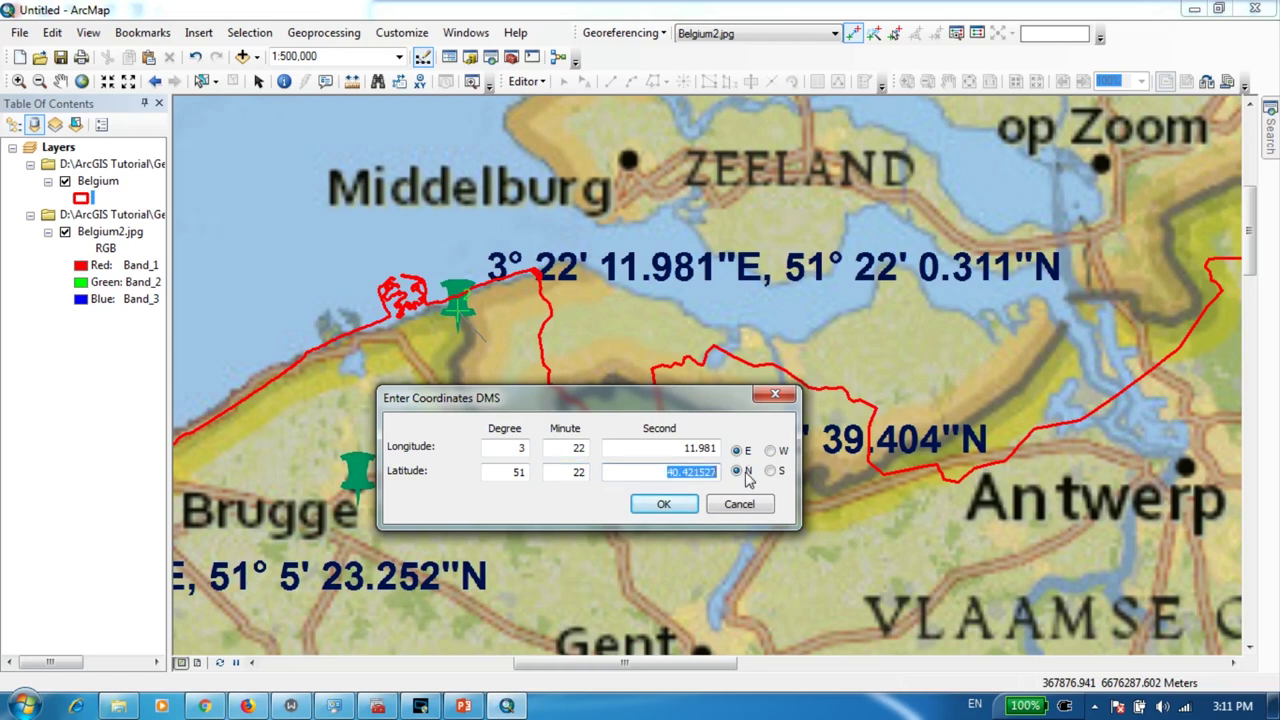
type("0.311")
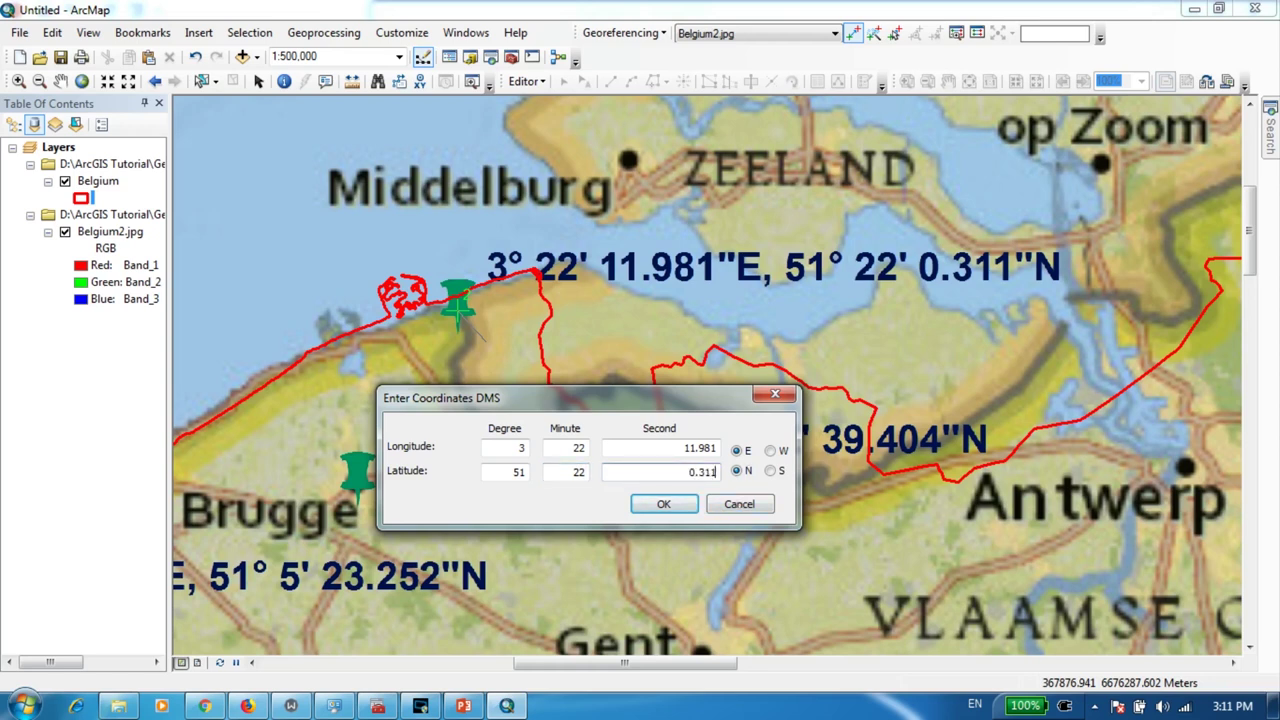
left_click(660, 505)
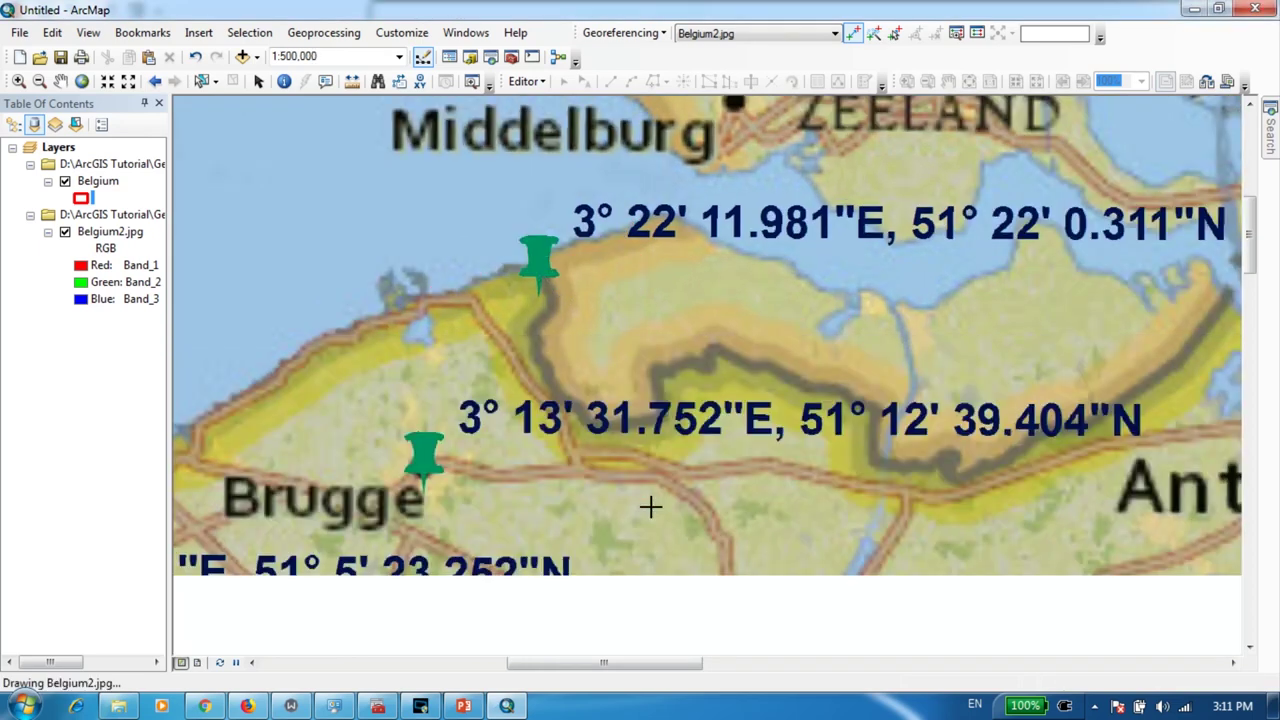
- Examine how well the scanned map's borders match the Belgium outline, from the coast near Brugge to the Luxembourg border
scroll(757, 543, "down", 1)
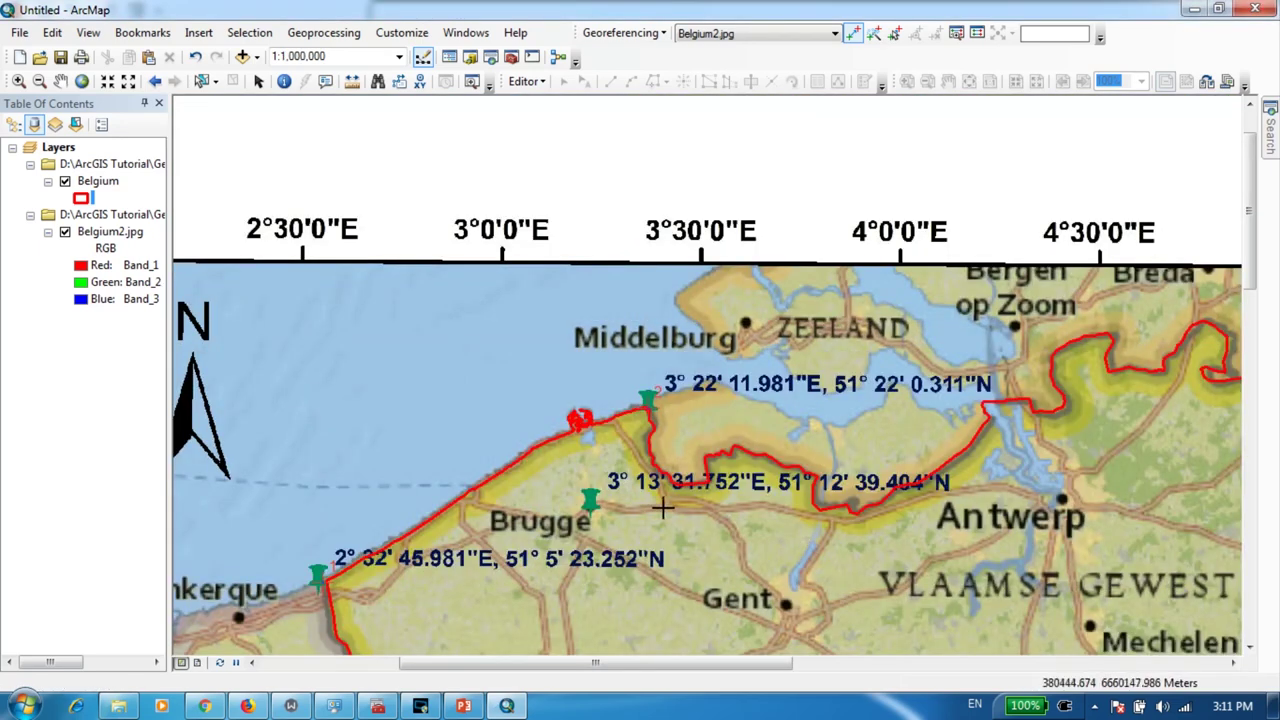
scroll(657, 415, "up", 1)
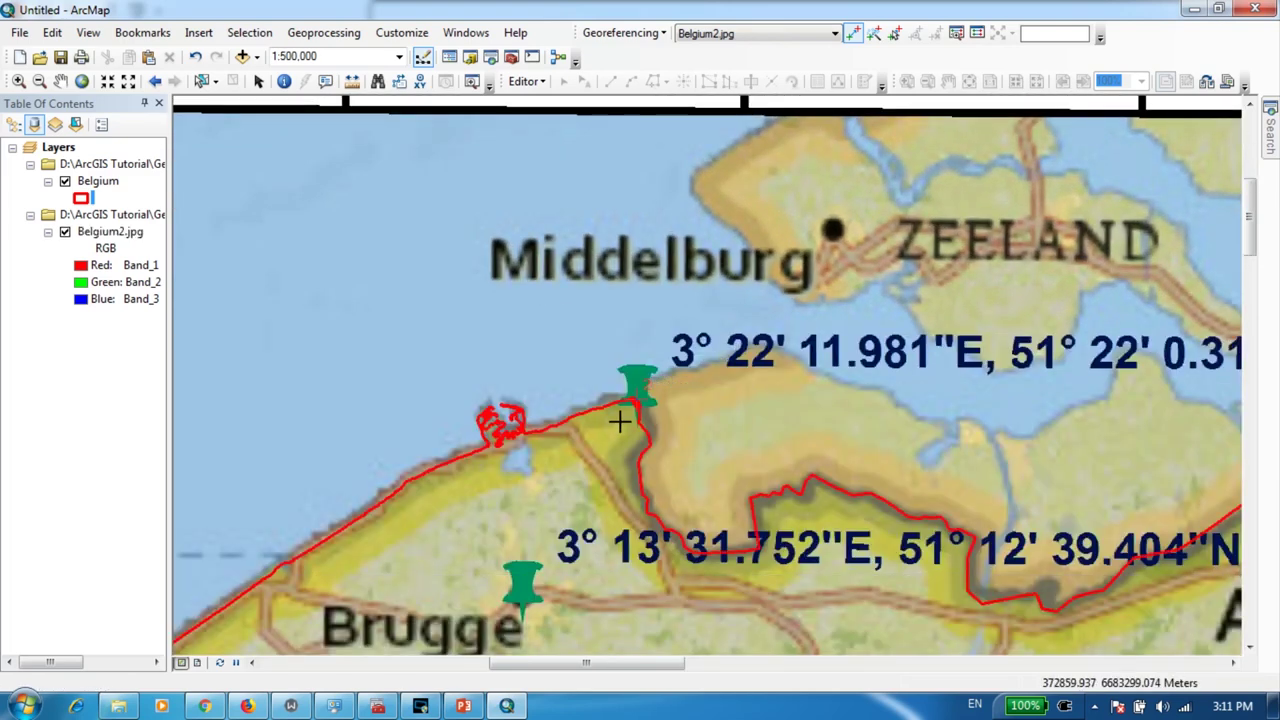
left_click_drag(745, 545, 800, 277)
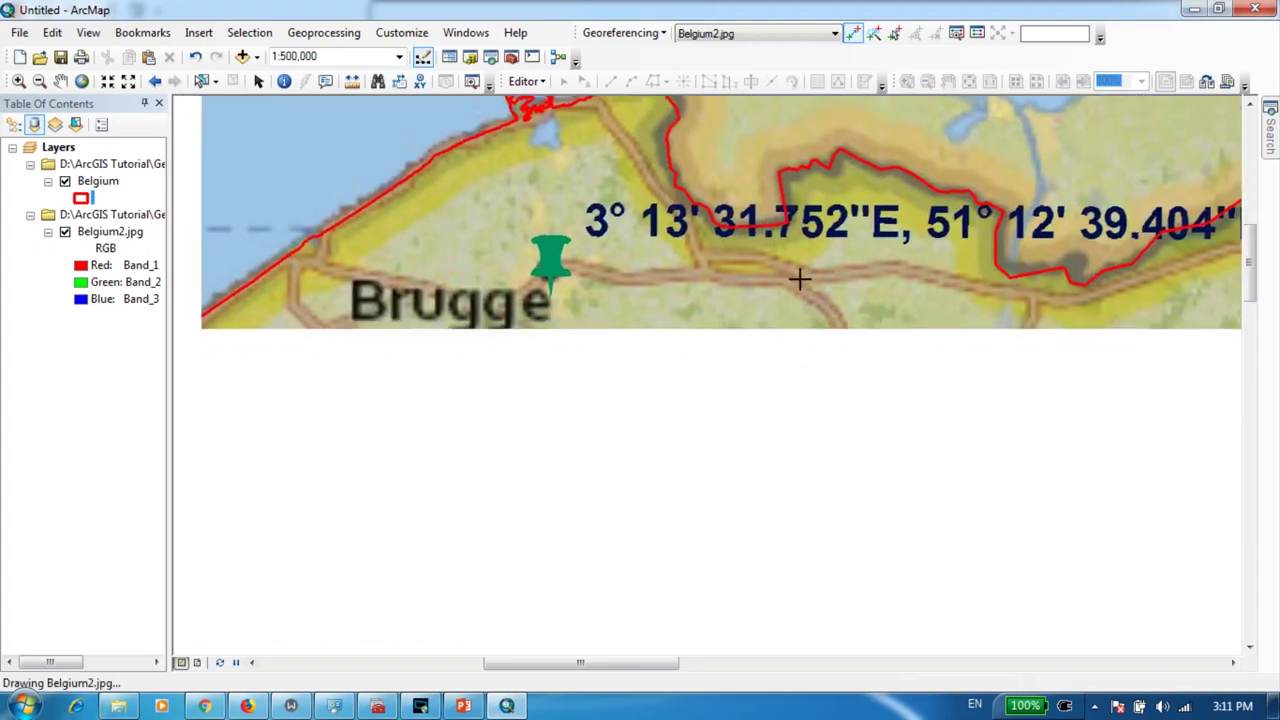
scroll(903, 491, "down", 2)
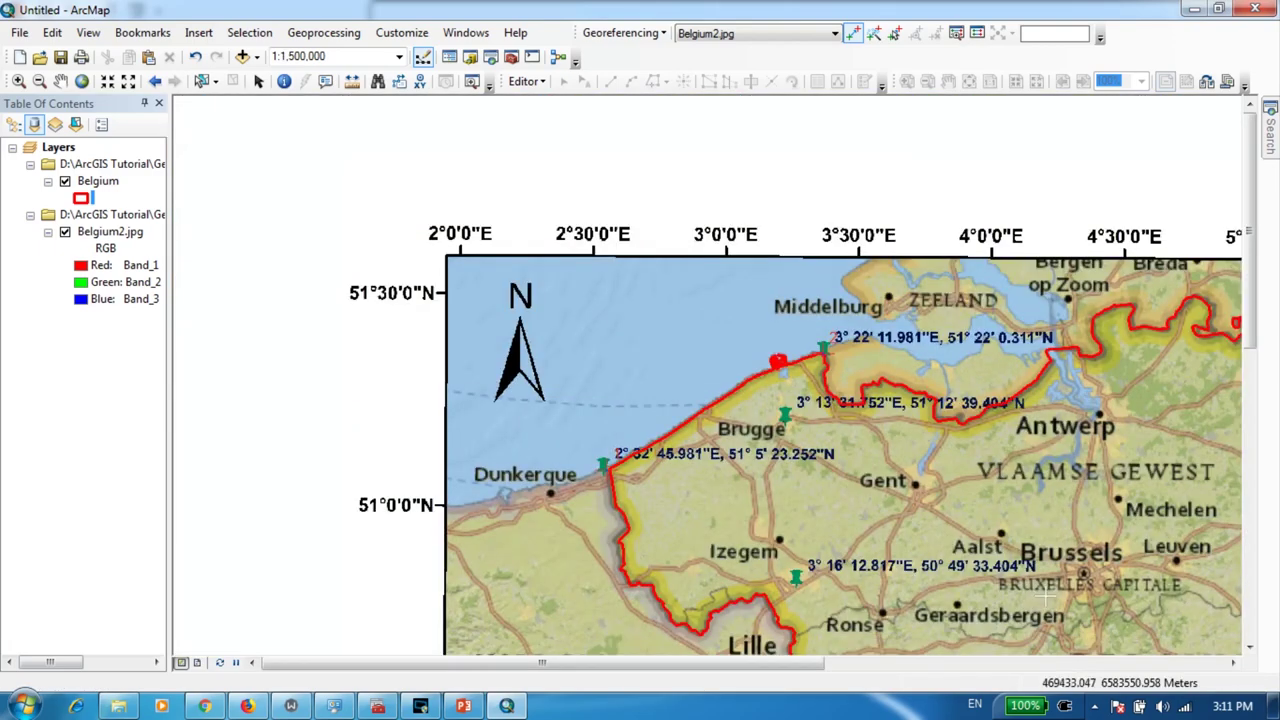
left_click_drag(1020, 586, 870, 196)
left_click_drag(1027, 482, 671, 214)
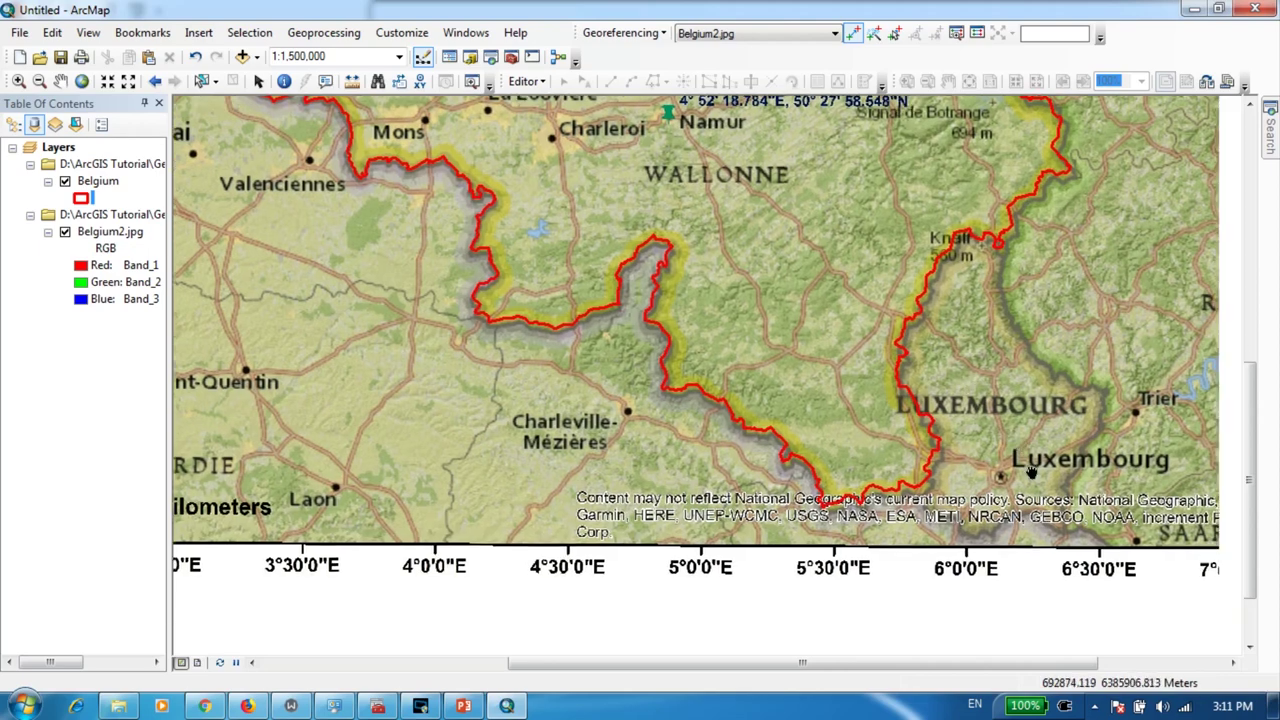
left_click_drag(1030, 474, 945, 324)
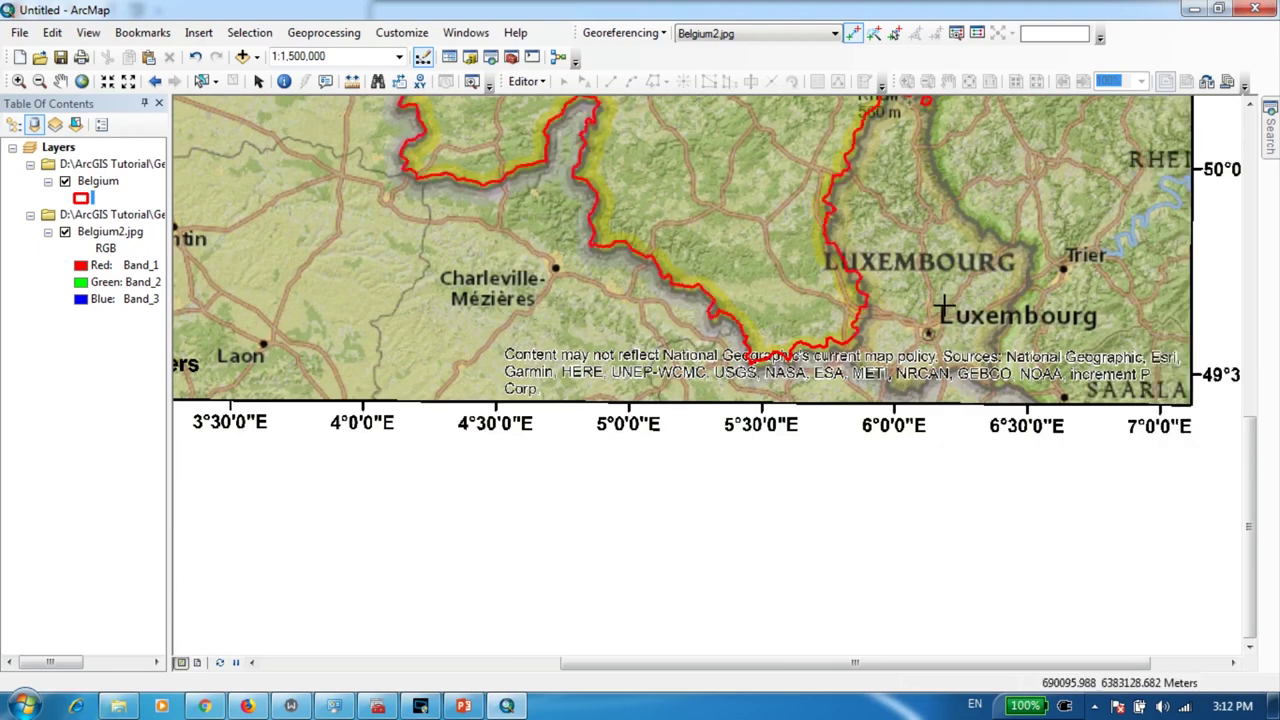
left_click_drag(992, 100, 826, 274)
scroll(826, 274, "down", 1)
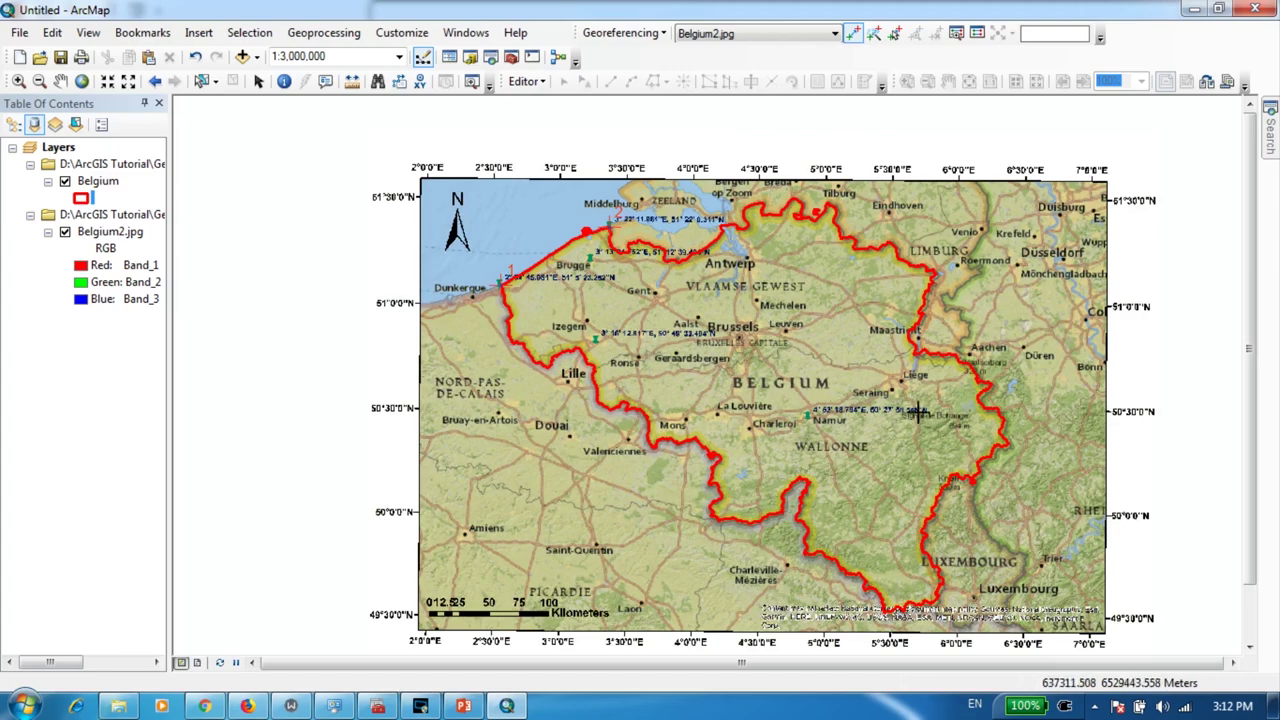
- Add a third control point linking the scanned border corner northeast of Kneiff to the matching vertex of the Belgium outline
scroll(993, 460, "up", 1)
scroll(1018, 452, "up", 3)
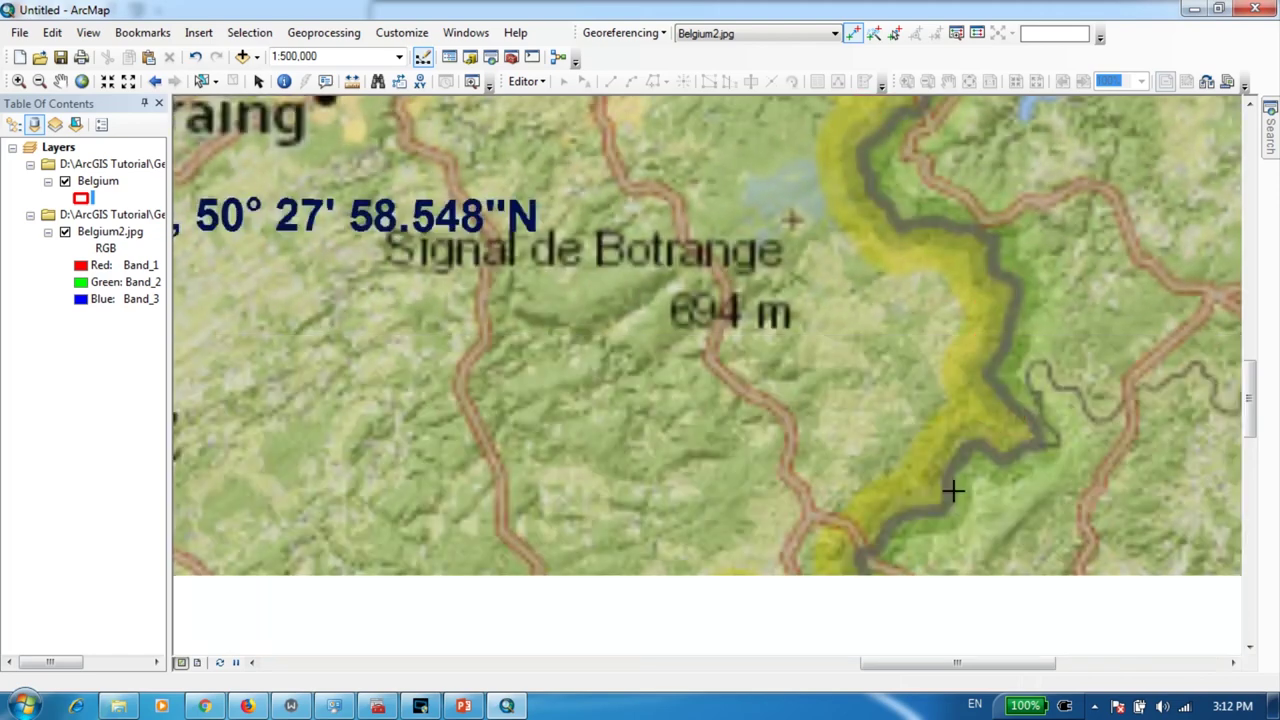
scroll(952, 491, "up", 1)
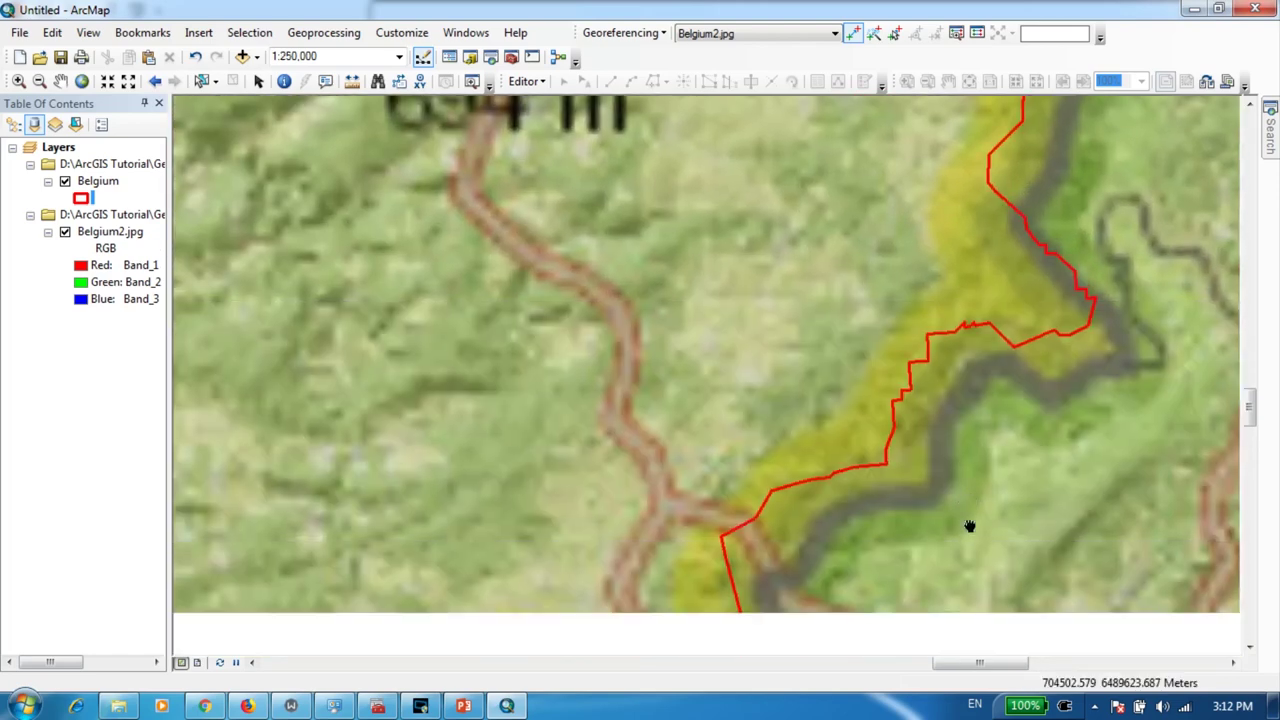
left_click_drag(971, 526, 943, 408)
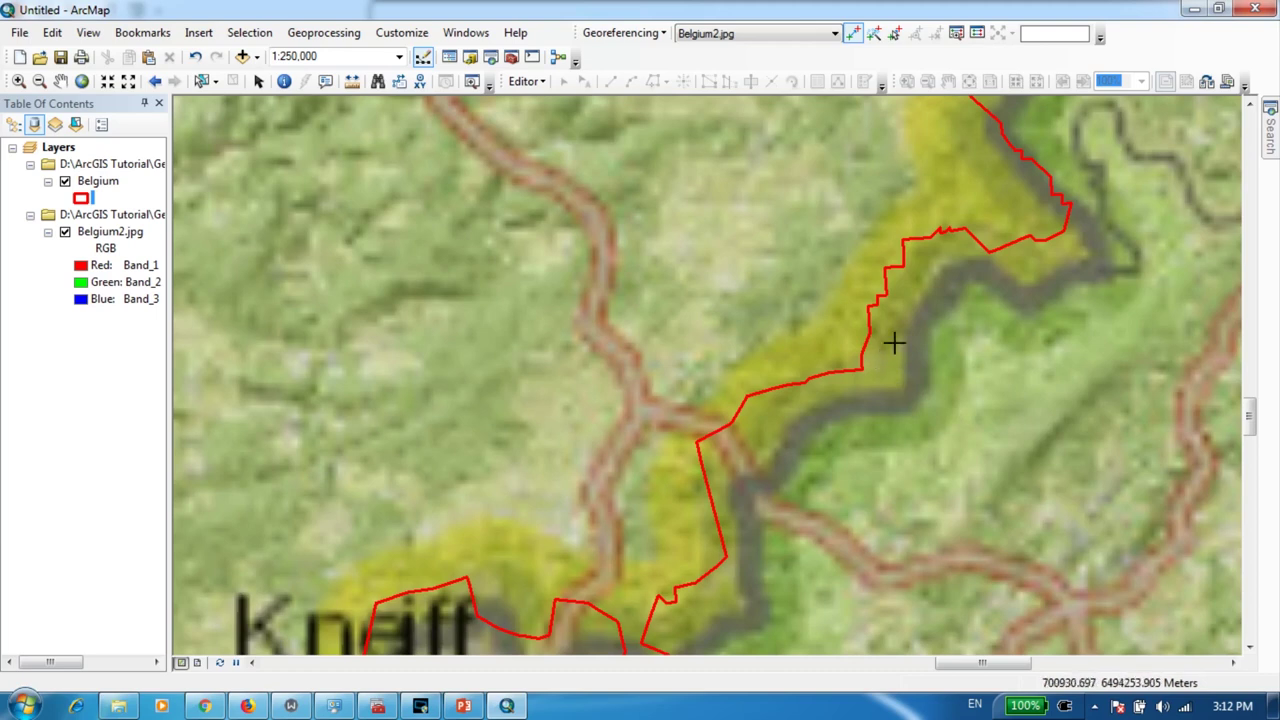
left_click(851, 38)
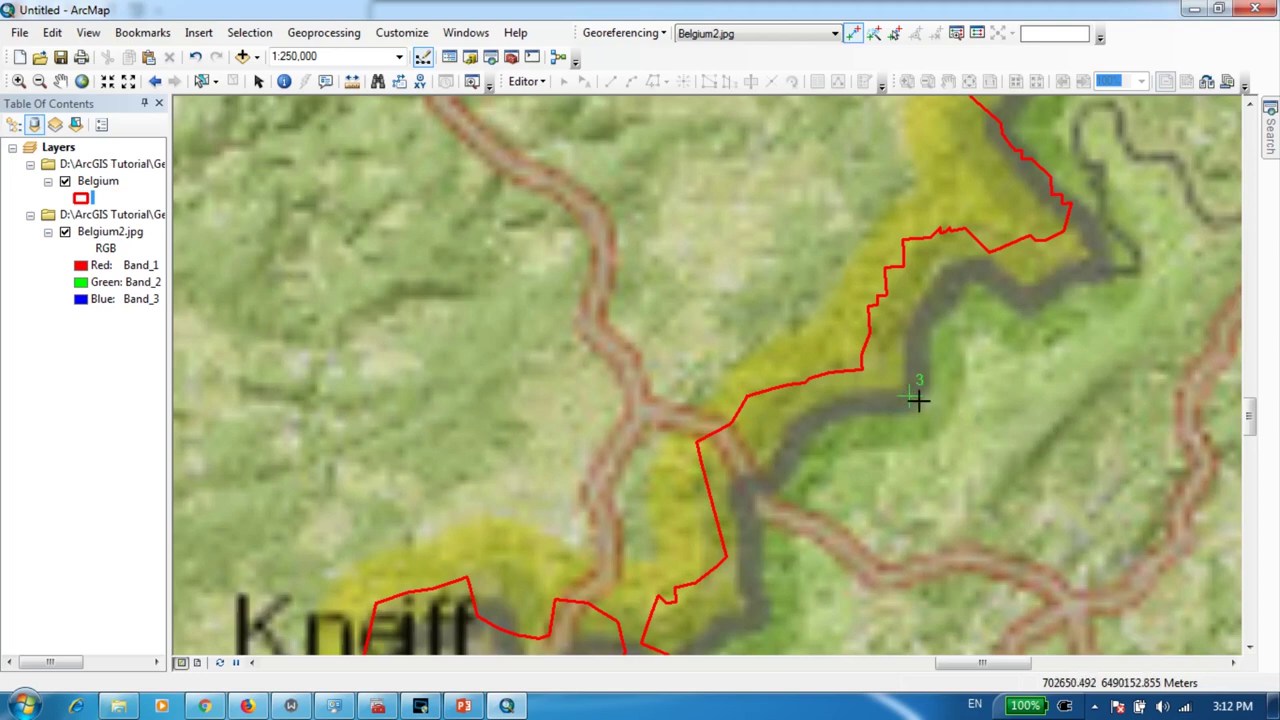
left_click(860, 368)
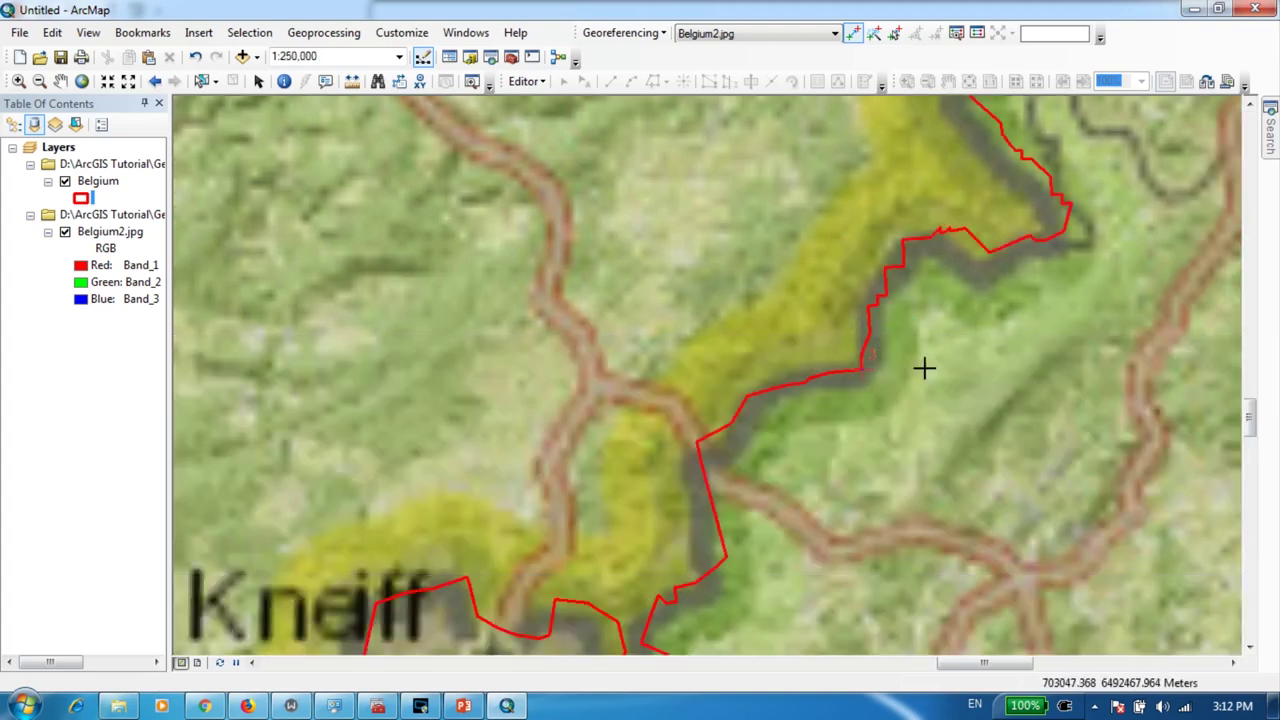
- Examine the alignment of the scanned border with the Belgium outline, particularly along the northern border near Tilburg
scroll(1091, 346, "down", 3)
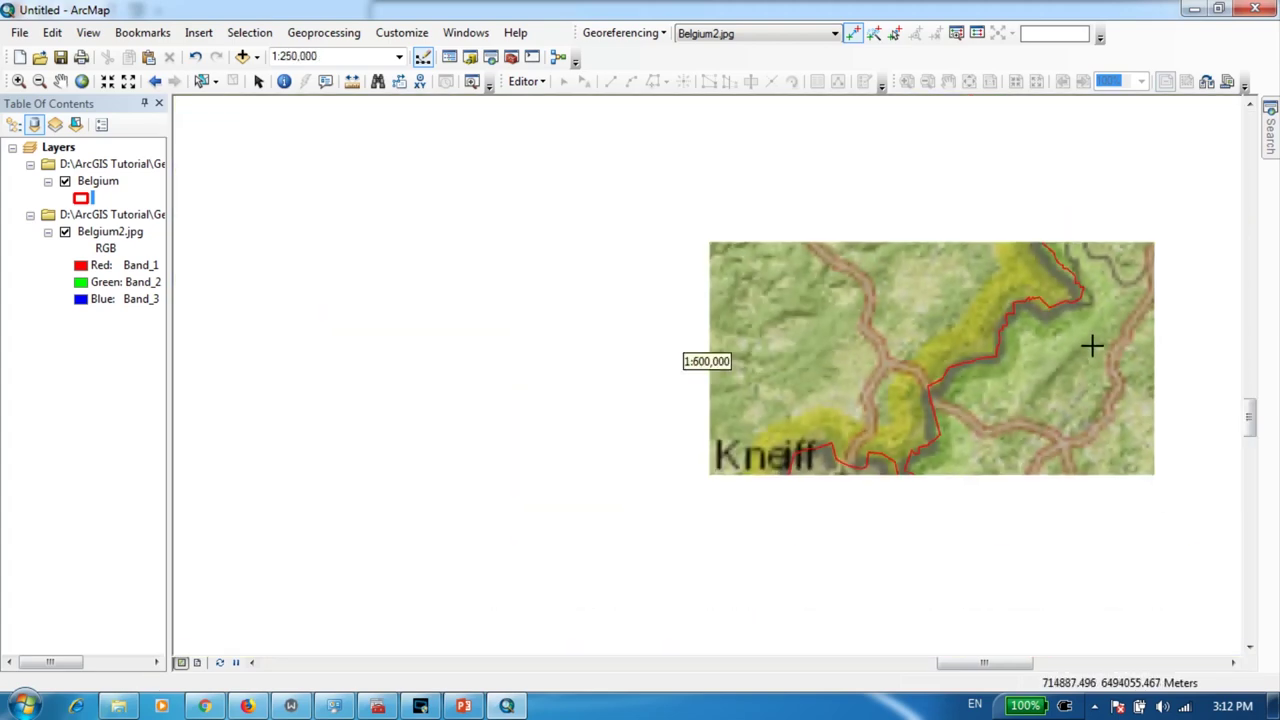
scroll(1091, 346, "down", 2)
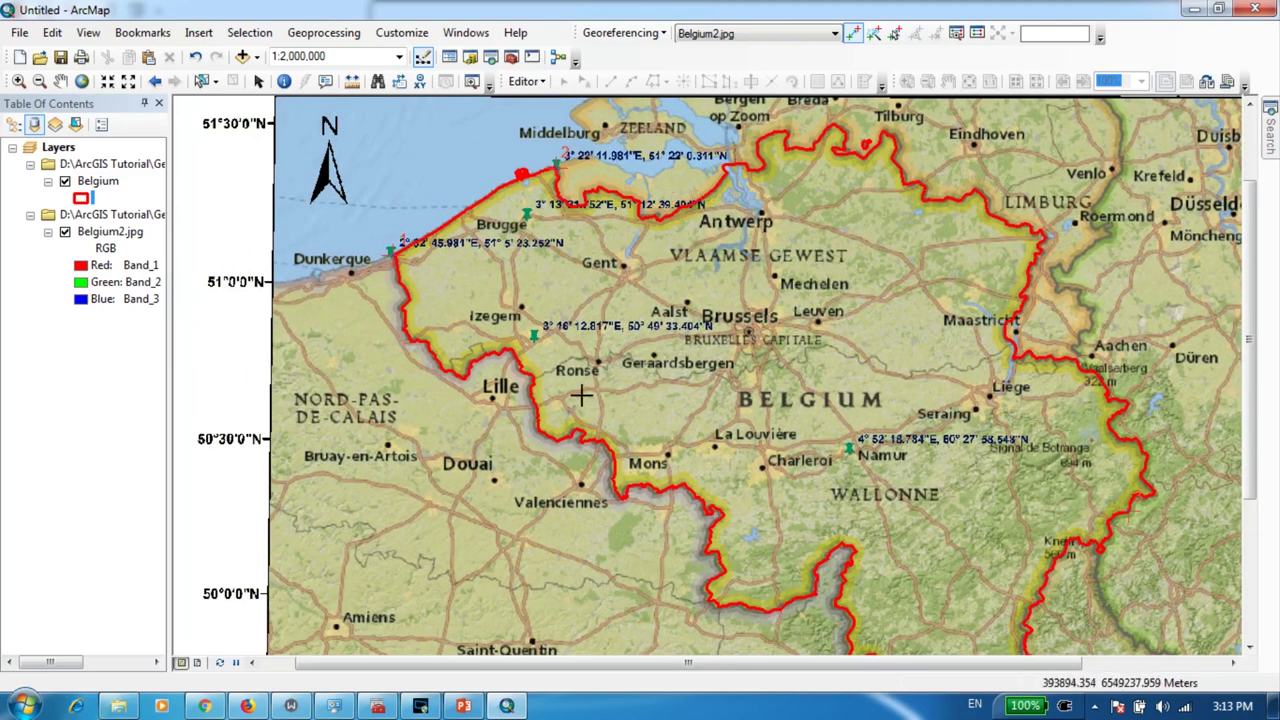
scroll(855, 338, "up", 3)
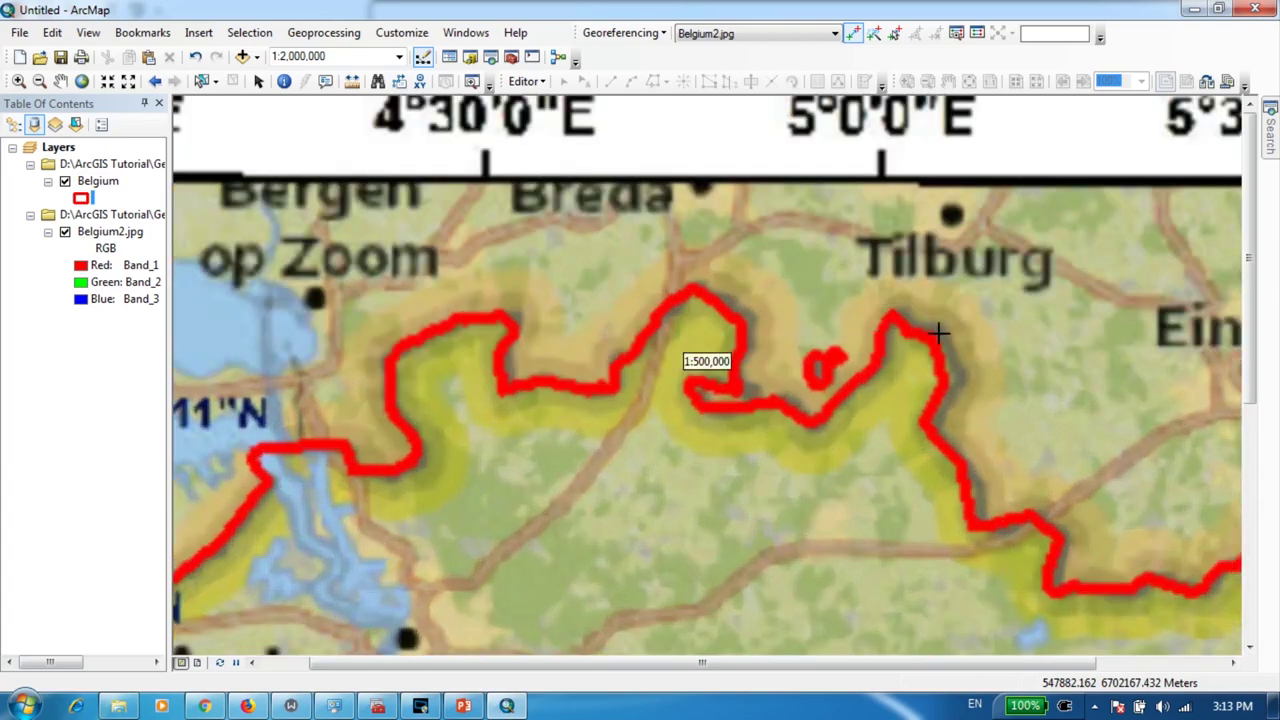
scroll(861, 339, "up", 1)
scroll(827, 364, "up", 1)
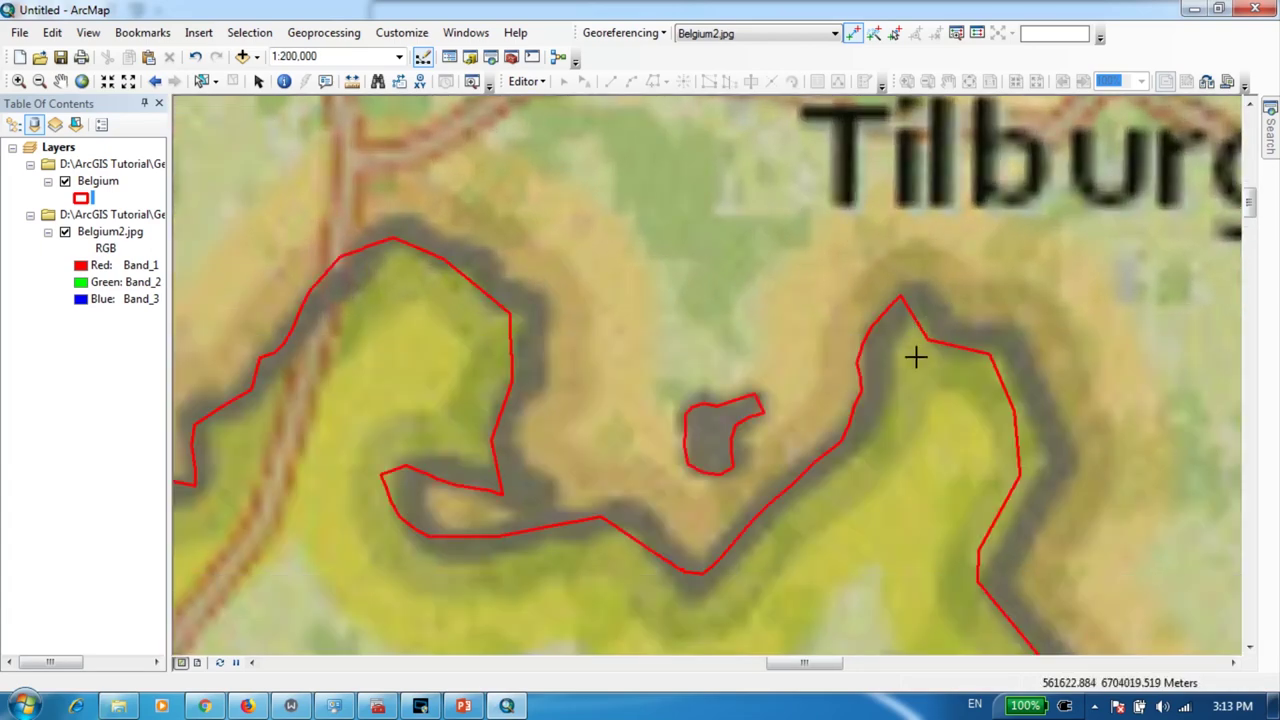
scroll(660, 490, "down", 2)
scroll(652, 494, "down", 1)
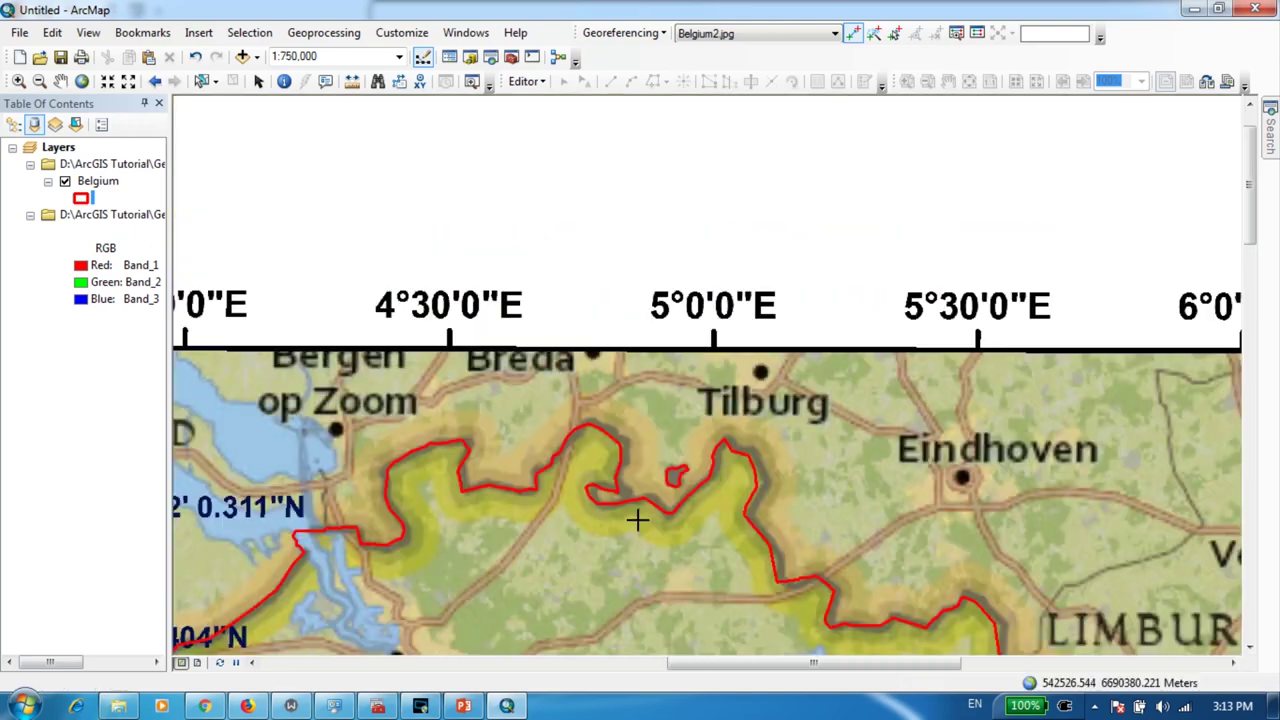
left_click_drag(634, 517, 817, 177)
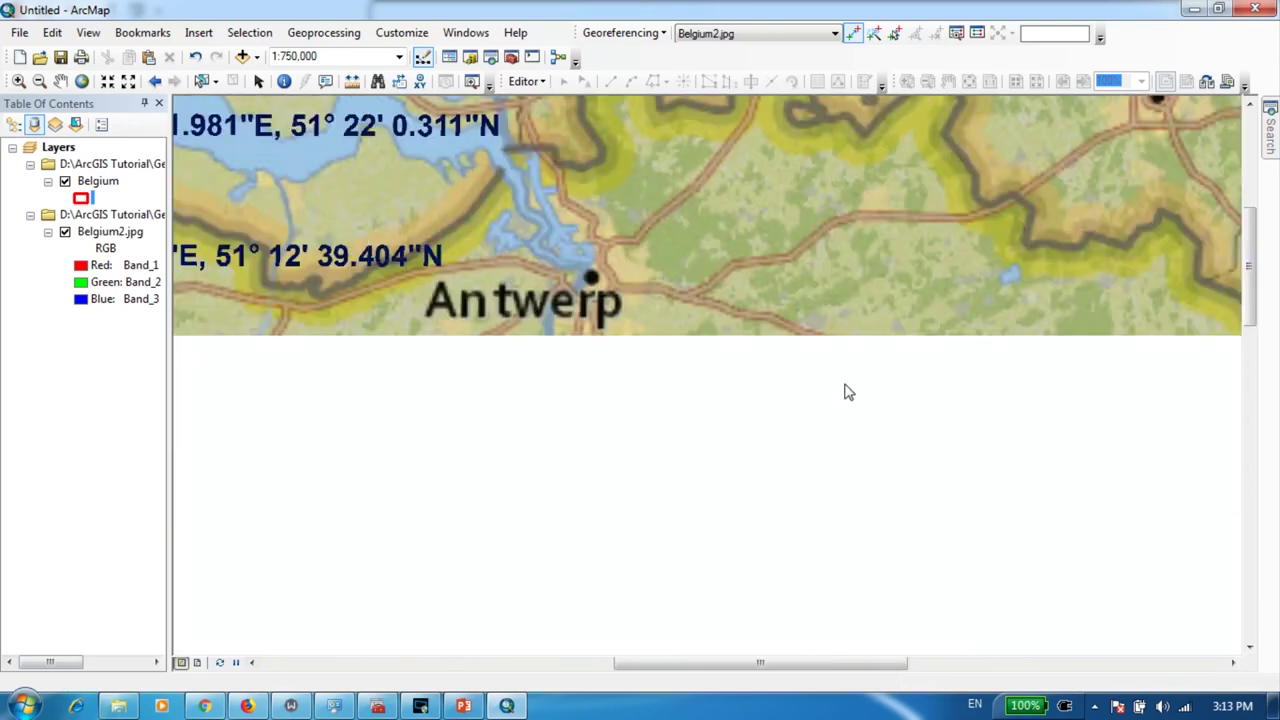
scroll(803, 418, "down", 1)
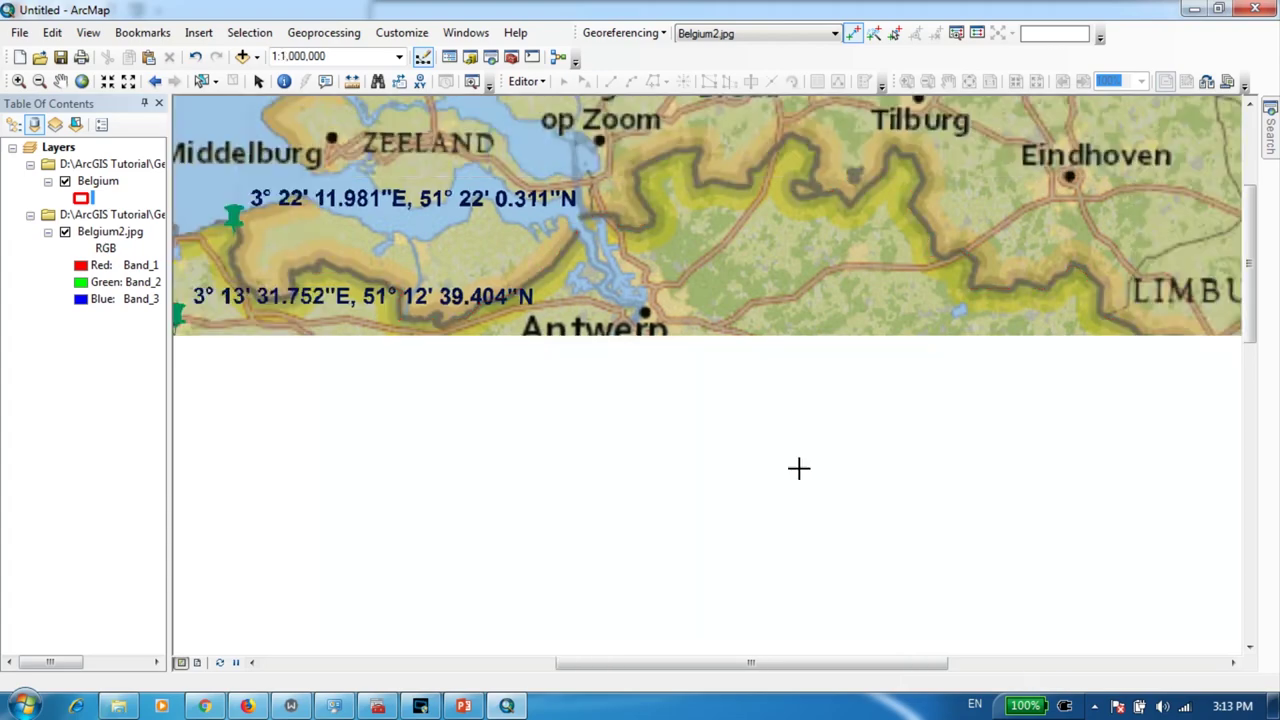
scroll(800, 470, "down", 1)
scroll(800, 470, "down", 3)
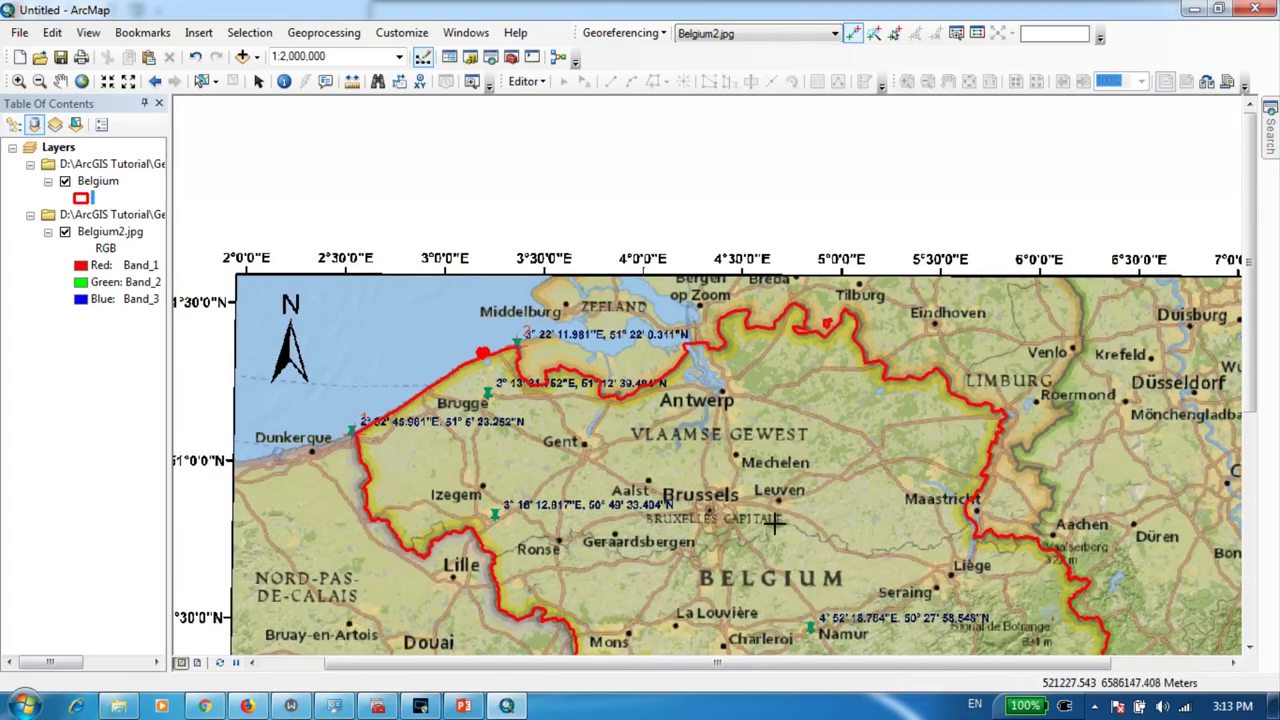
- Add a fourth control point linking the scanned southwestern border bend near 50° N to the matching vertex of the Belgium outline
left_click_drag(771, 523, 771, 480)
left_click_drag(831, 520, 845, 383)
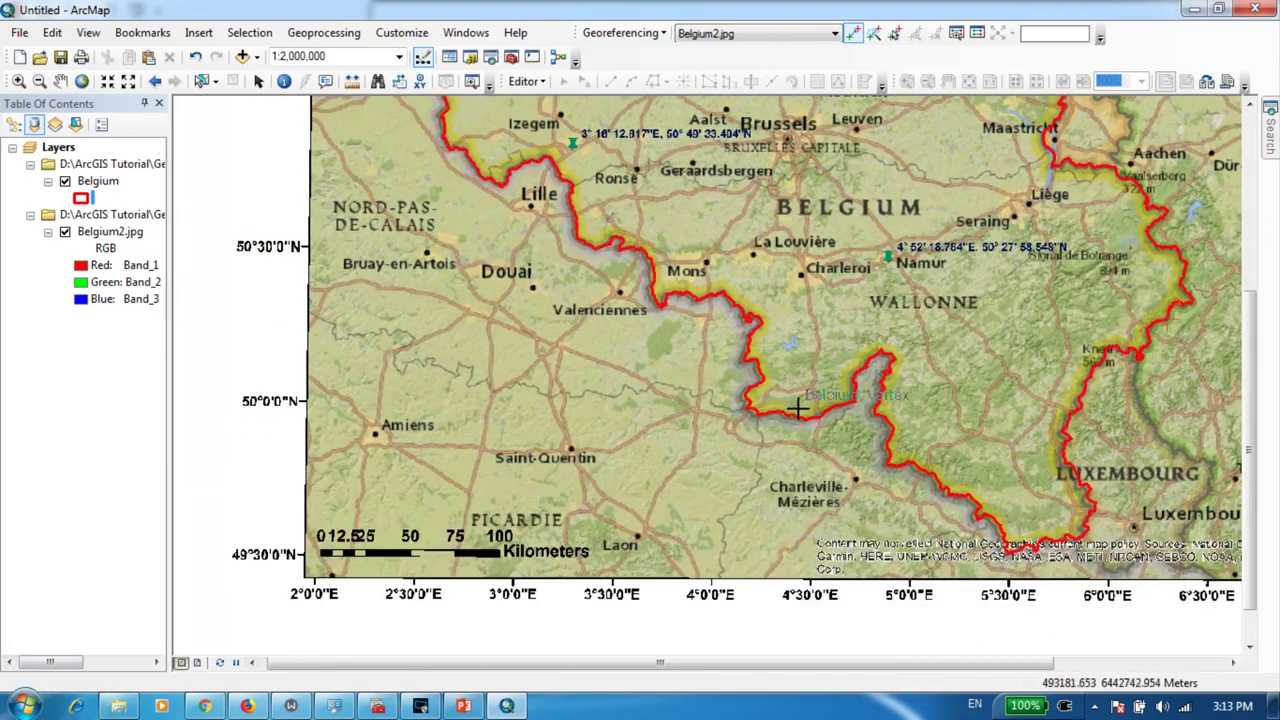
scroll(729, 408, "up", 5)
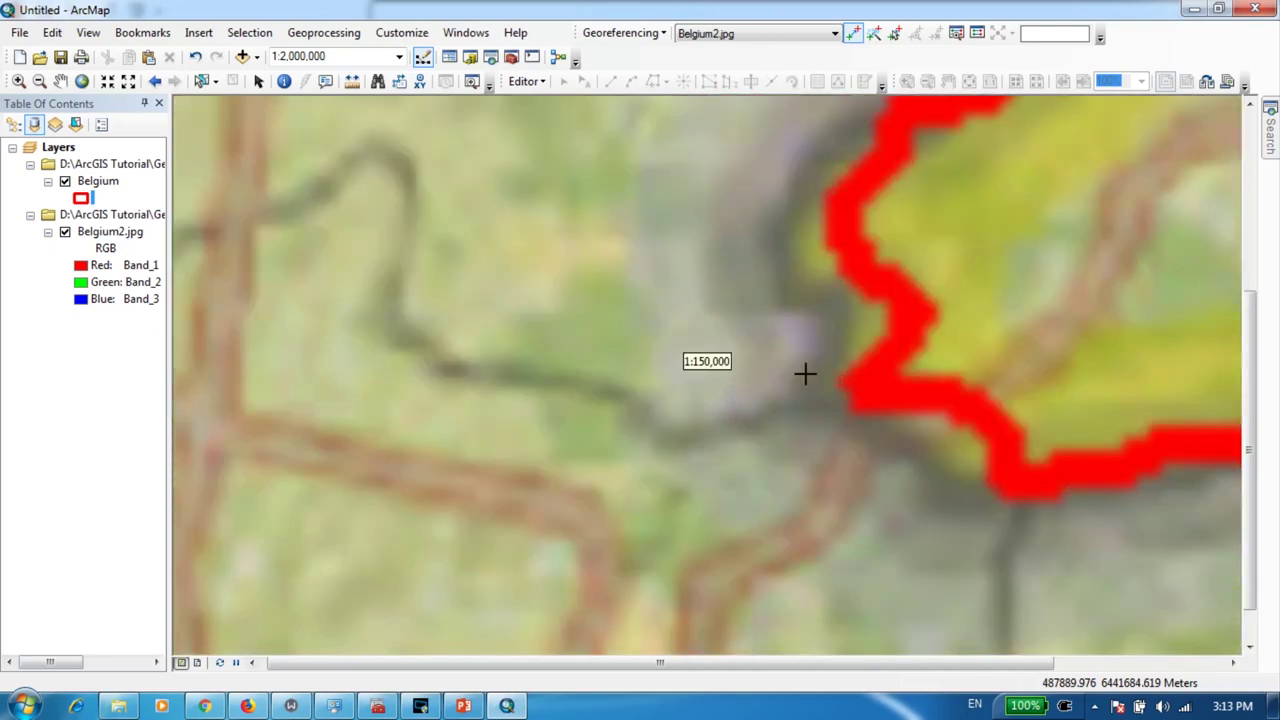
left_click(837, 318)
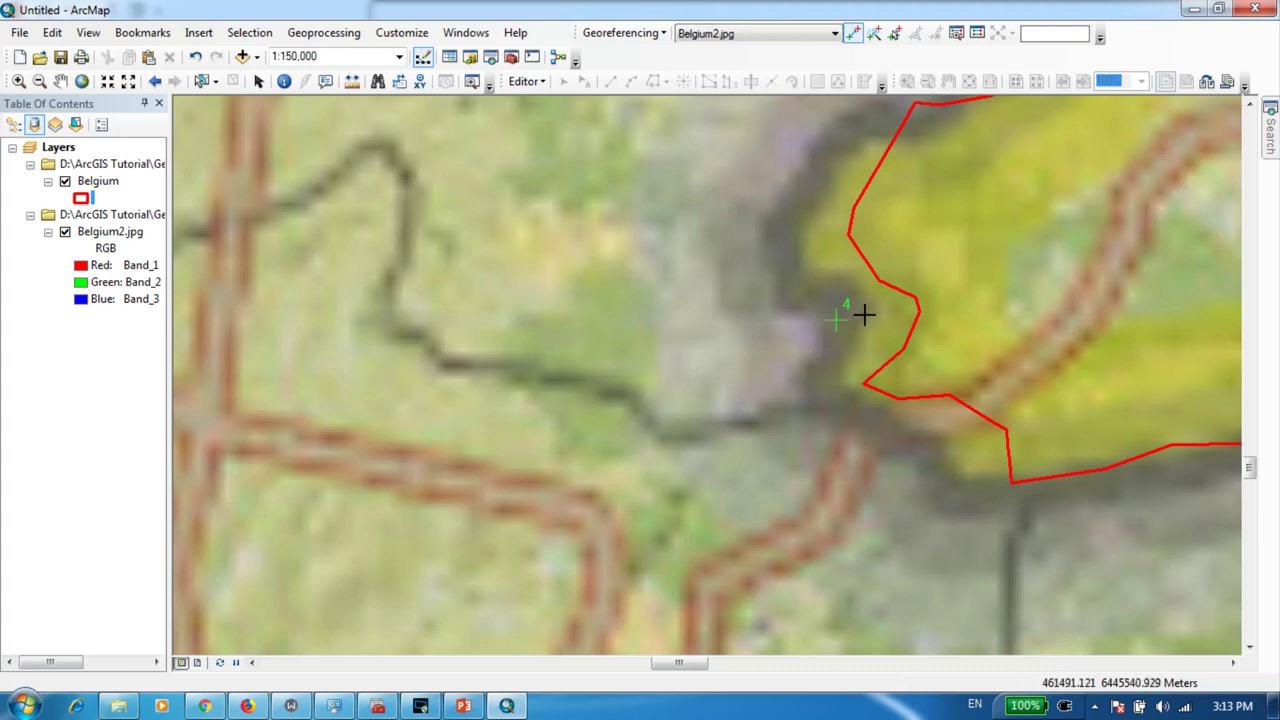
left_click(919, 307)
- Review the alignment over the whole country and update the georeferencing of Belgium2.jpg
scroll(944, 343, "down", 4)
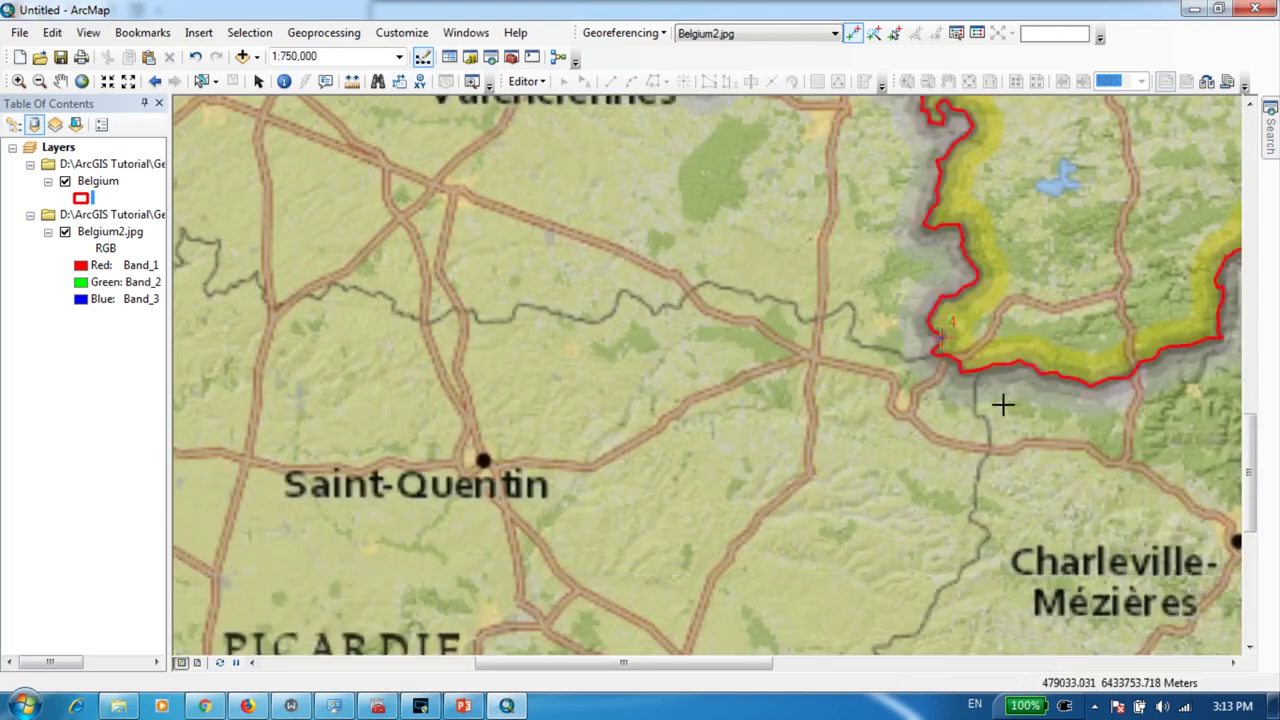
left_click_drag(1006, 403, 815, 565)
scroll(866, 463, "down", 3)
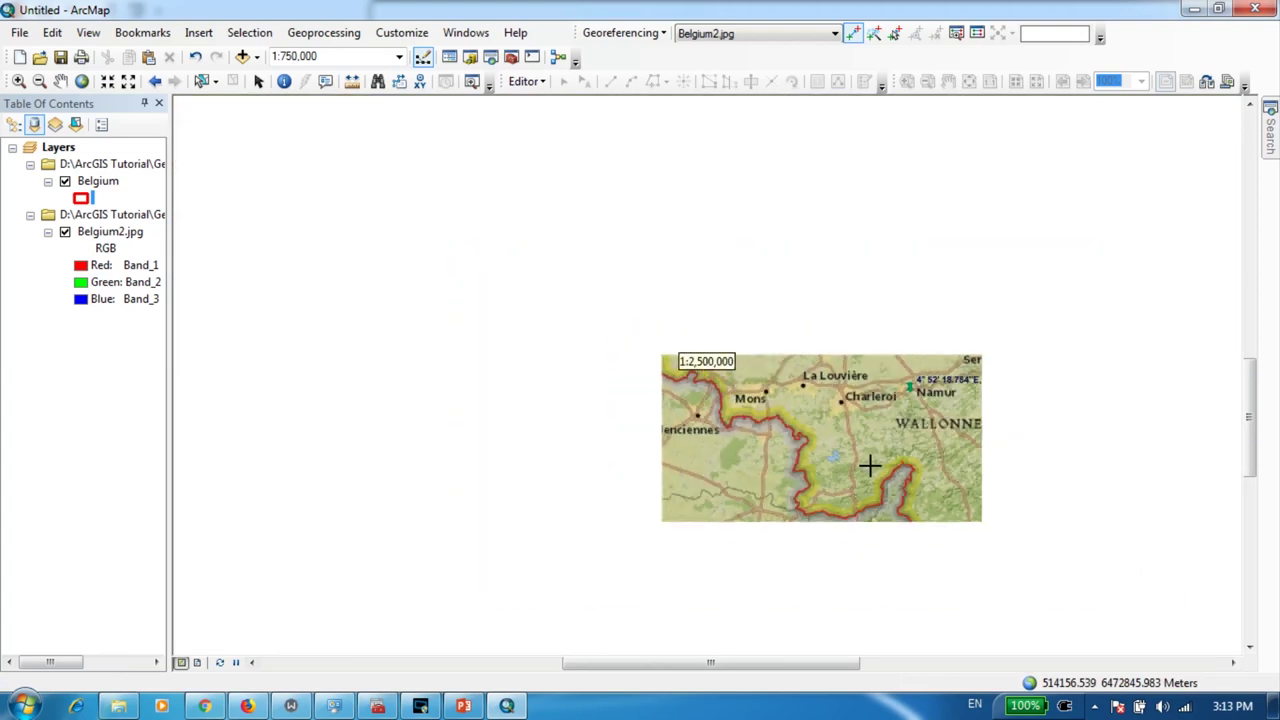
left_click_drag(1006, 431, 861, 389)
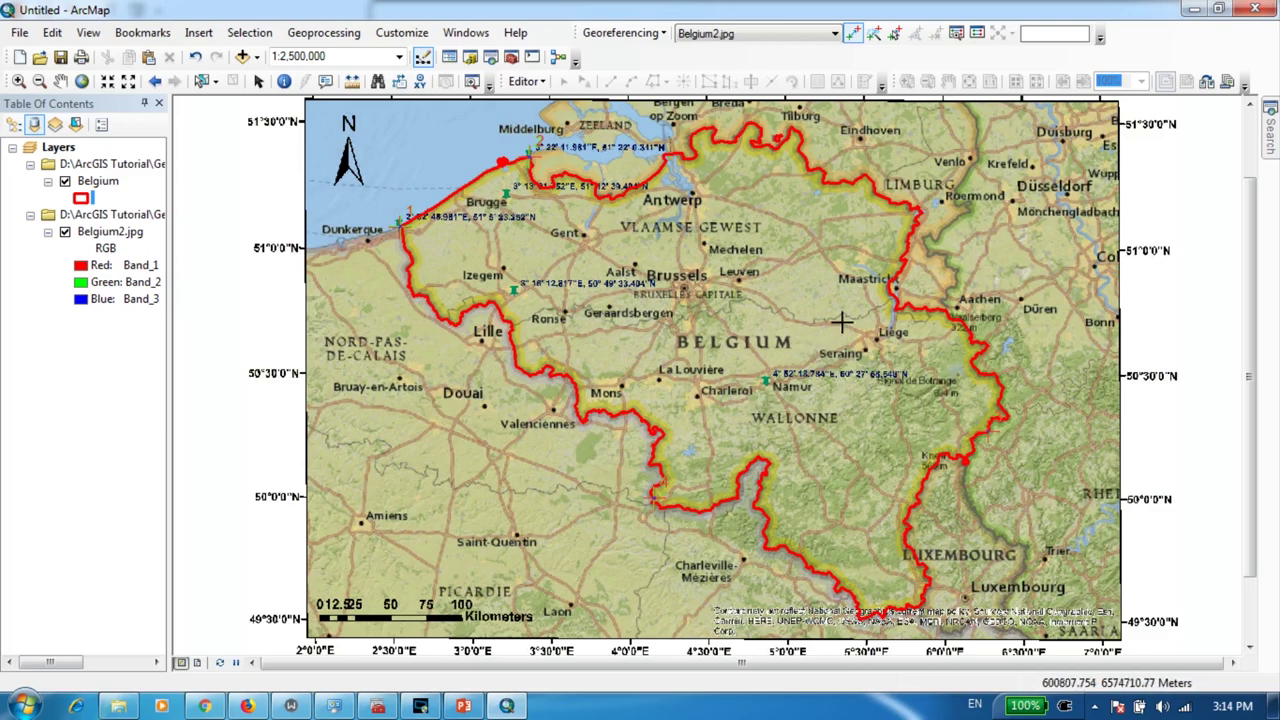
left_click_drag(852, 268, 845, 277)
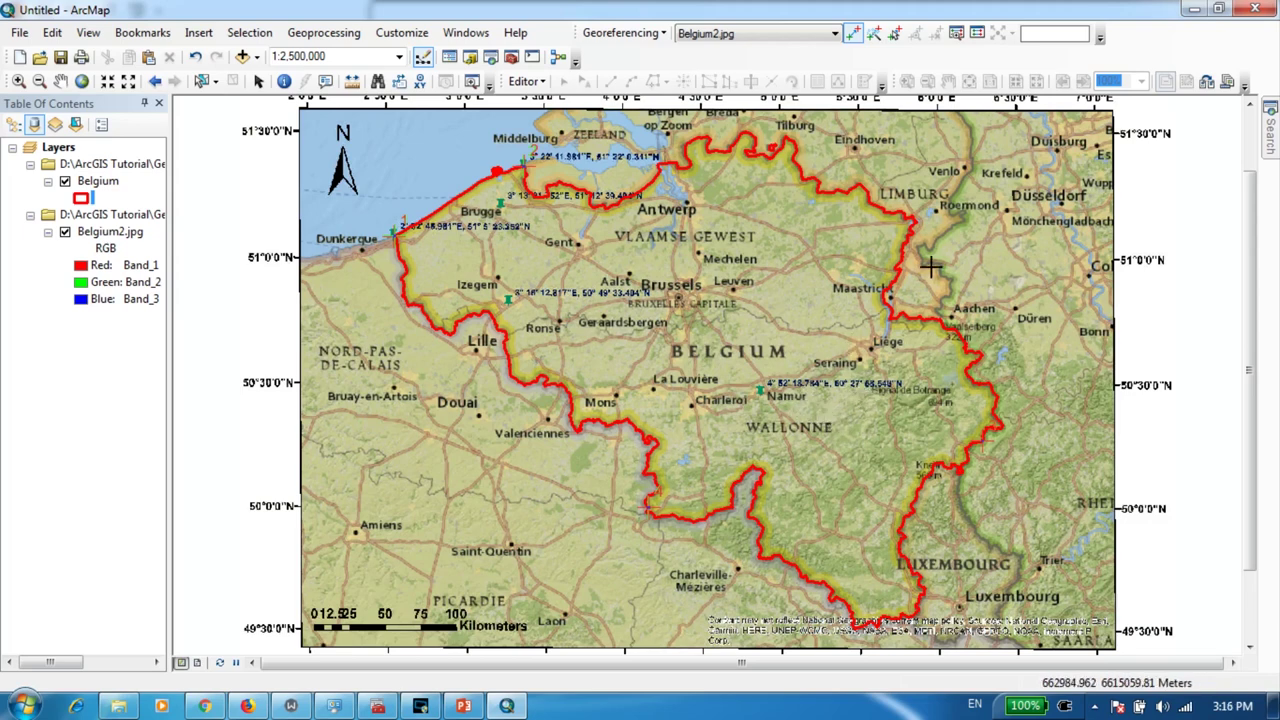
left_click(646, 34)
left_click(656, 56)
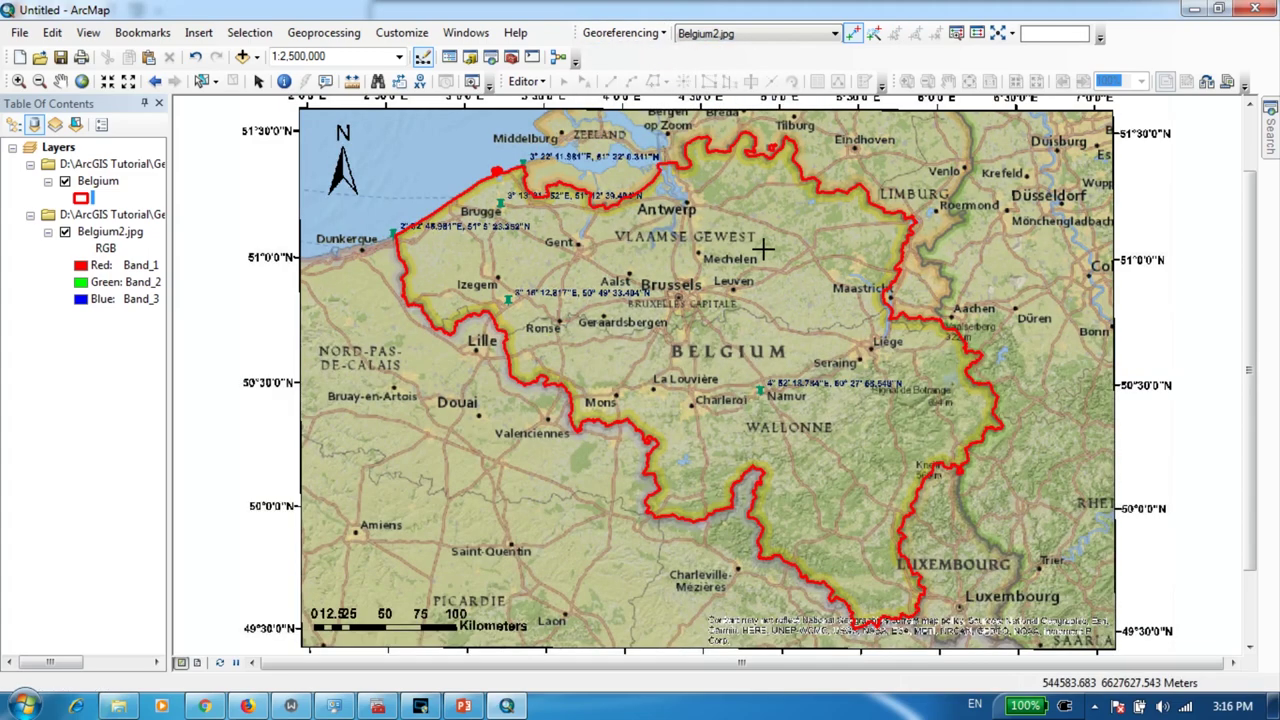
- Remove the Belgium2.jpg layer from the map
left_click(110, 232)
right_click(121, 237)
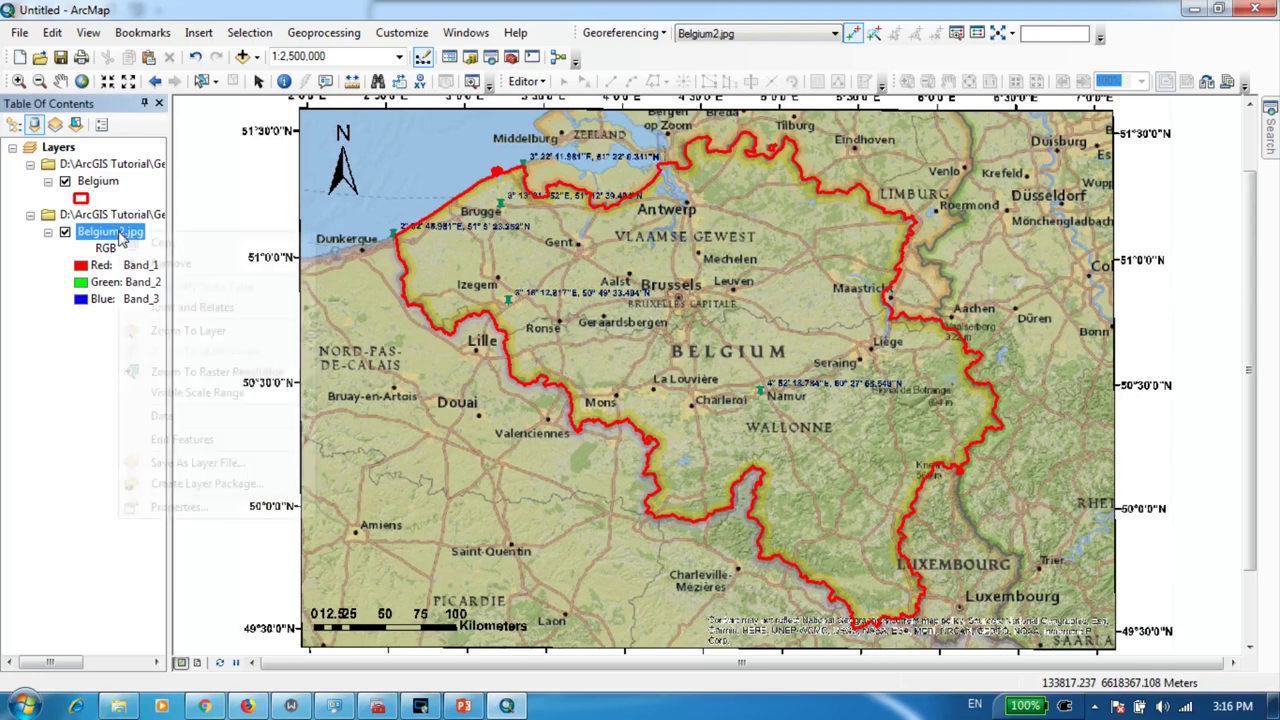
left_click(166, 264)
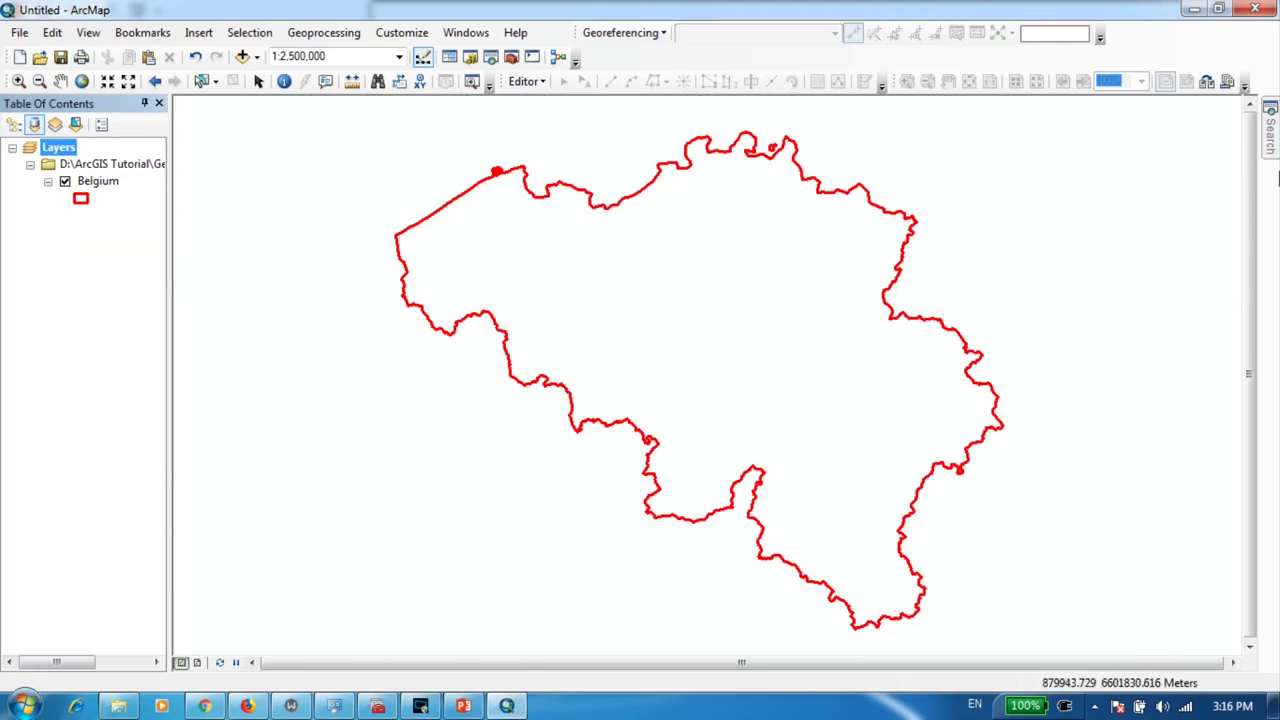
- Add Belgium2.jpg from the catalog's Belgium folder back to the map, then close the catalog
left_click(470, 56)
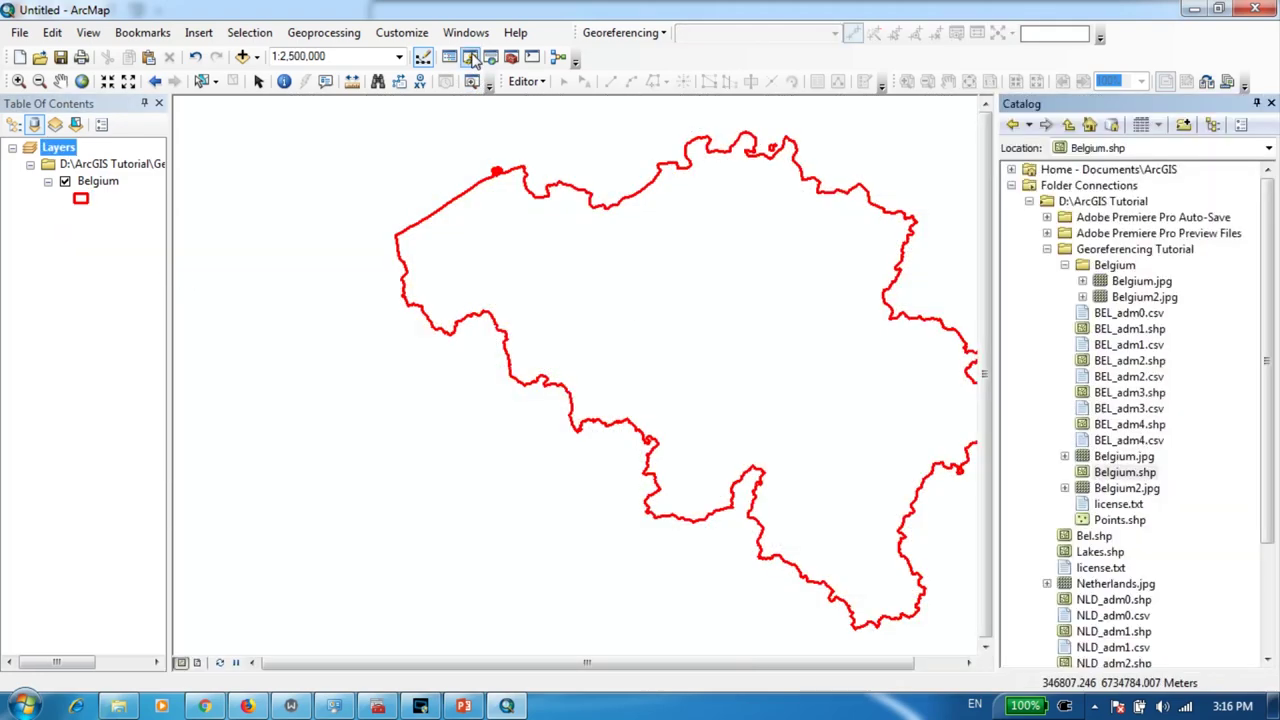
left_click(1148, 298)
mouse_move(1133, 305)
left_mouse_down()
mouse_move(177, 297)
mouse_move(95, 262)
left_mouse_up()
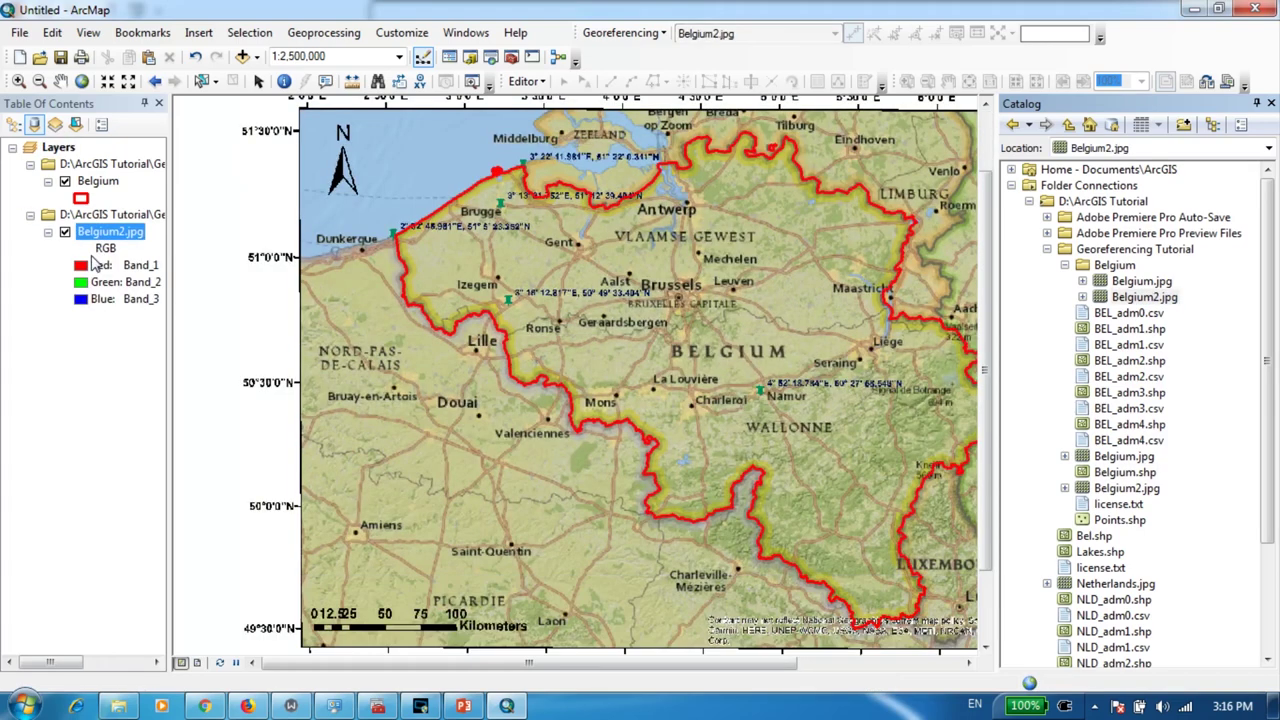
left_click(1271, 103)
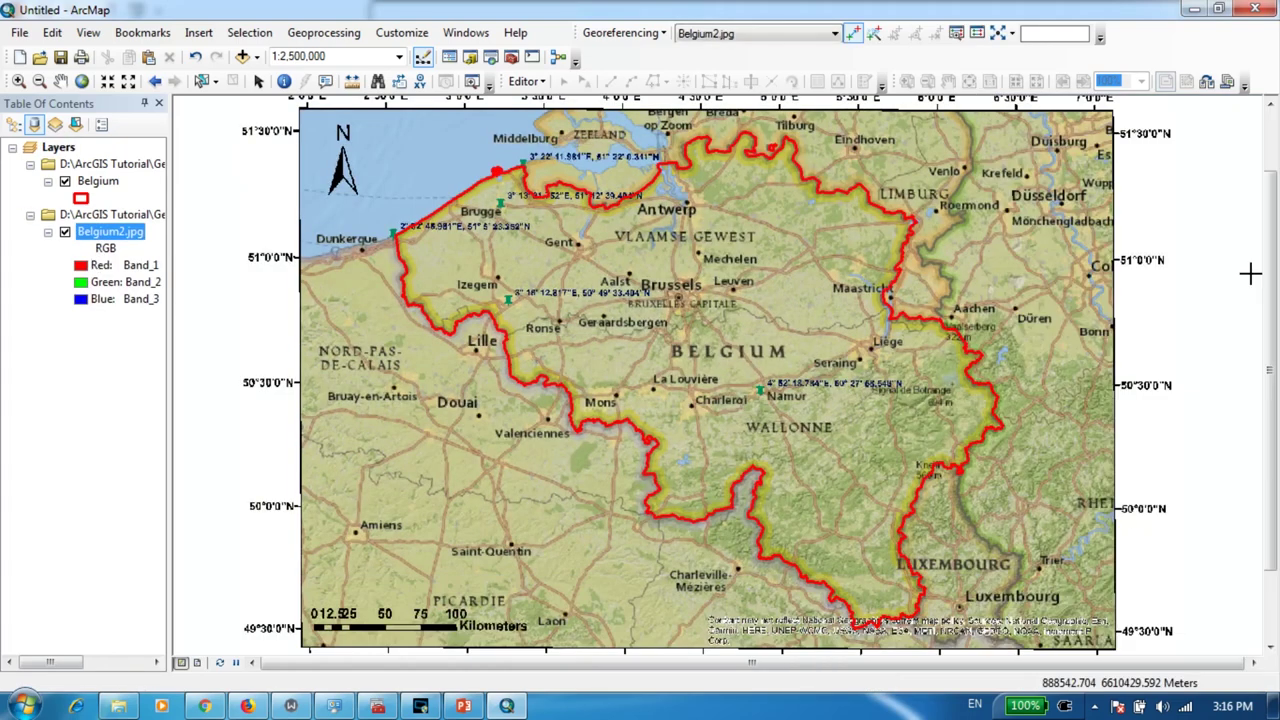